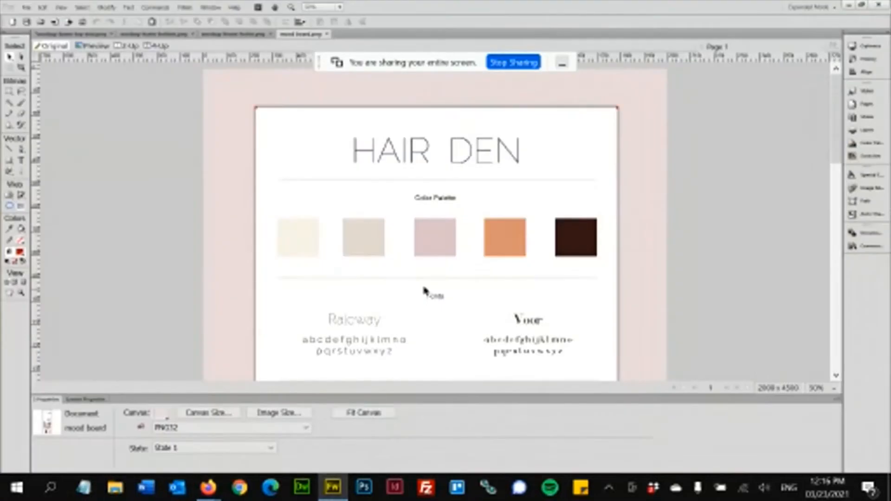
Step: Switch to the home page top mockup and review its hero banner text box, heading and the sections below
left_click(57, 36)
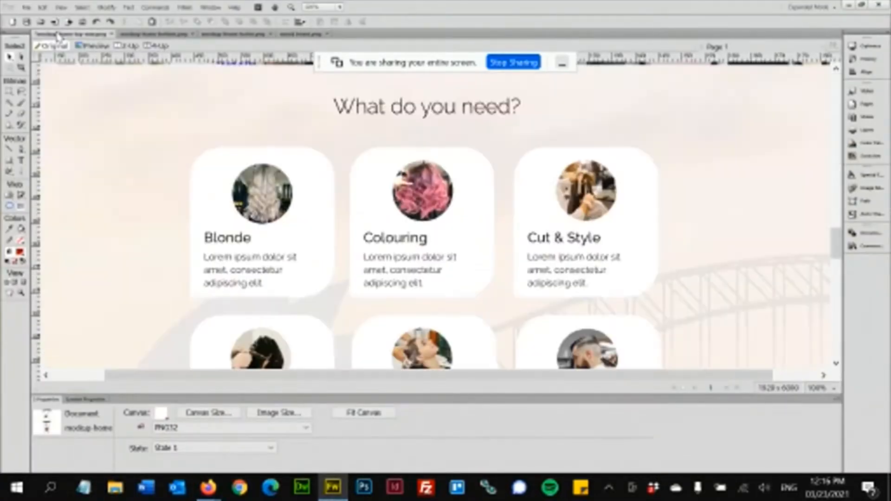
scroll(574, 255, "down", 5)
scroll(573, 255, "up", 10)
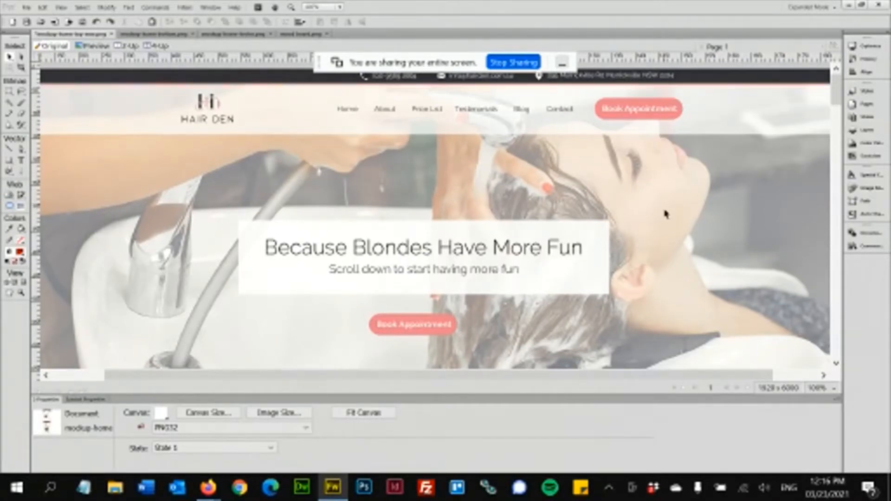
left_click(583, 230)
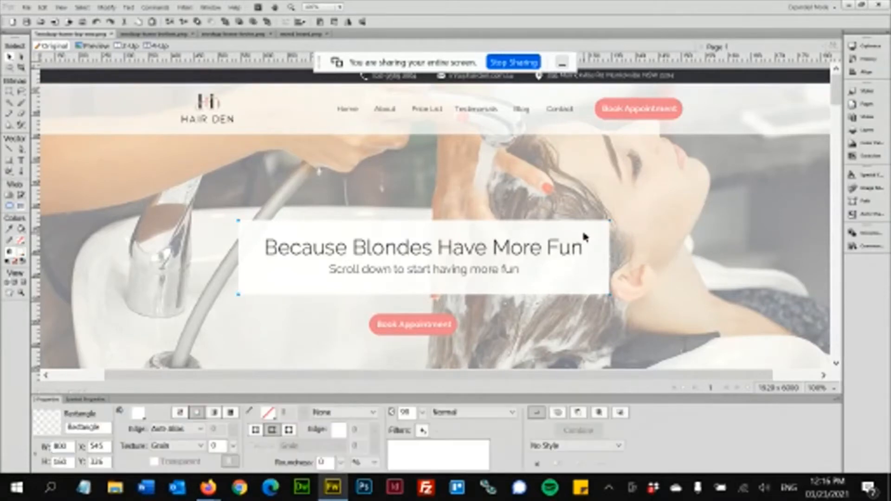
left_click(501, 248)
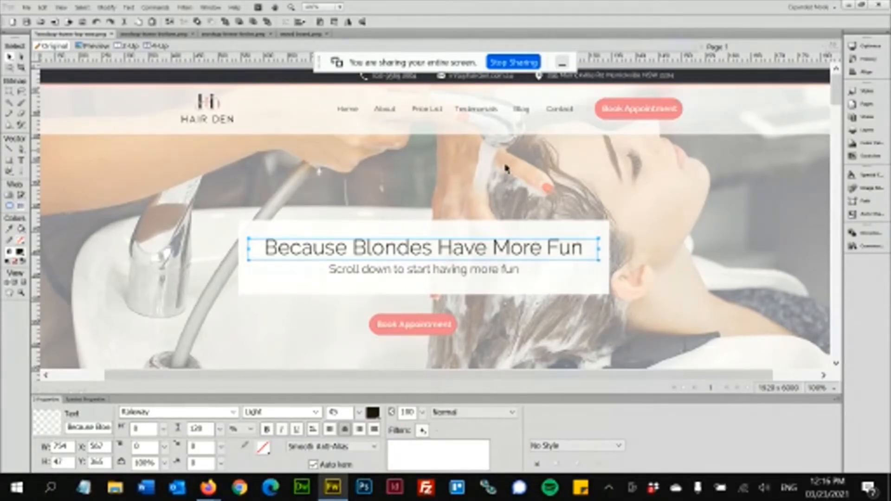
left_click(305, 156)
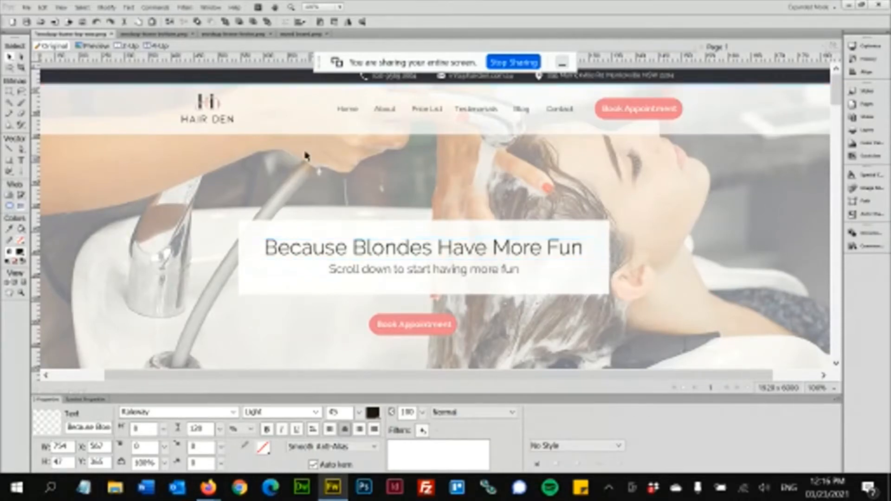
scroll(305, 156, "down", 8)
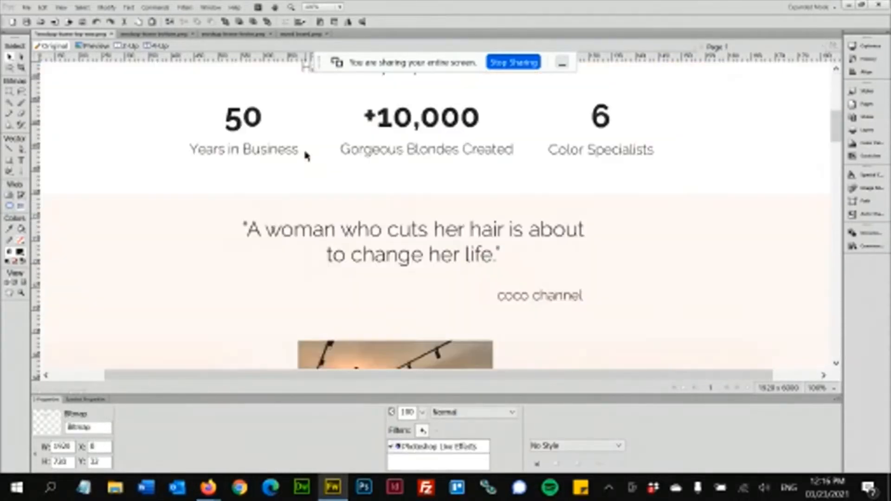
scroll(305, 156, "up", 8)
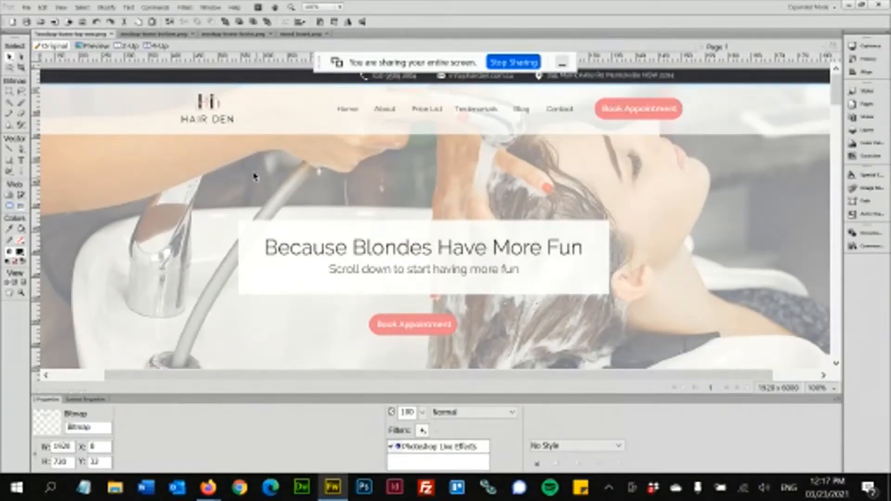
Step: Switch to the mood board and look through it from the icons and buttons to the patterns and textures
left_click(289, 34)
scroll(285, 176, "down", 15)
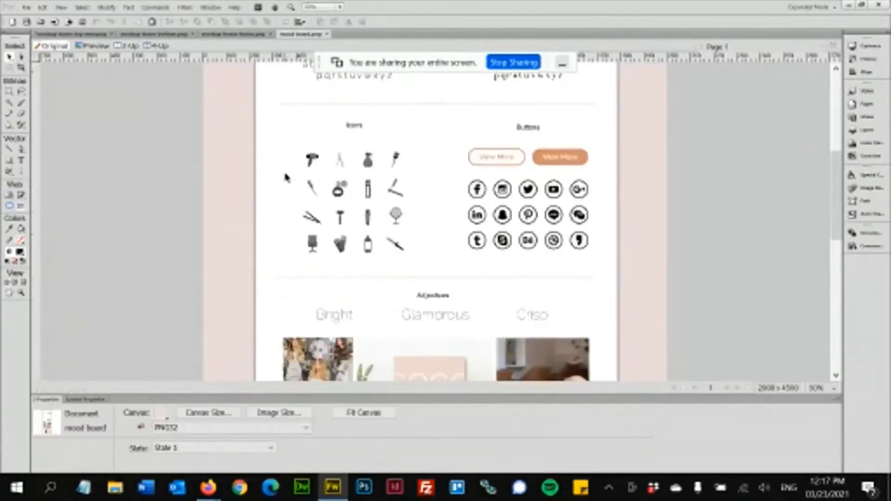
scroll(285, 176, "down", 3)
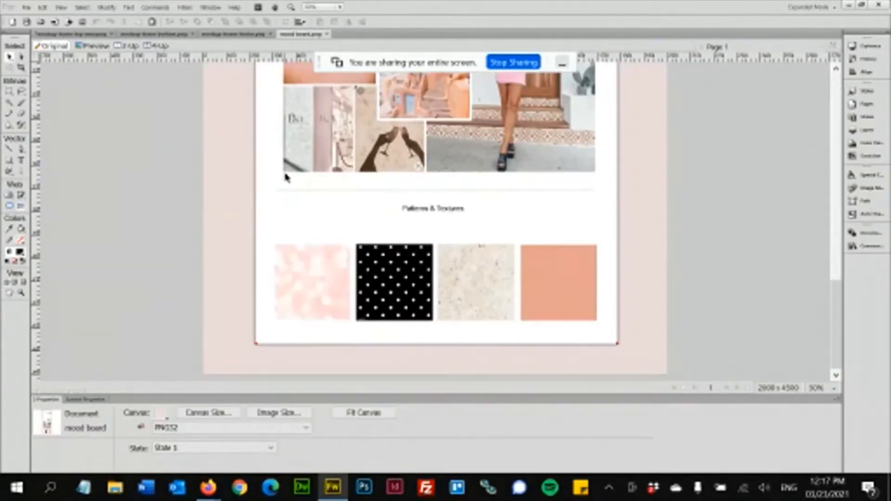
scroll(285, 176, "up", 5)
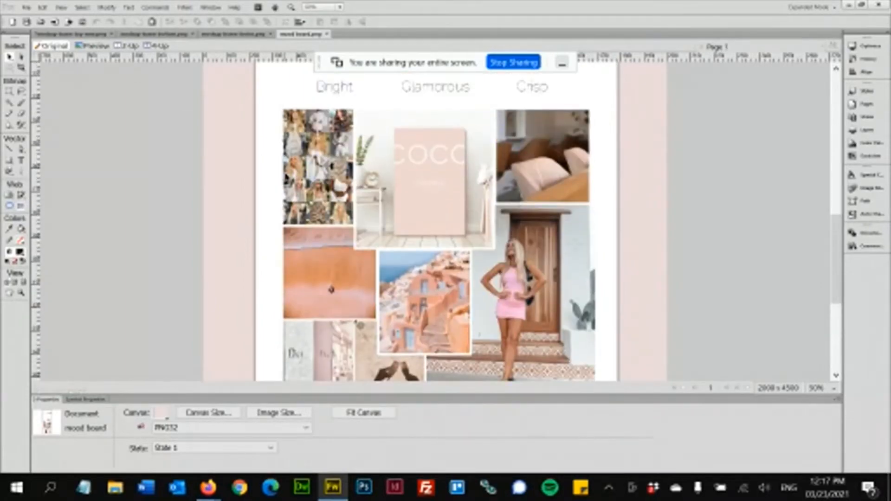
scroll(285, 176, "up", 8)
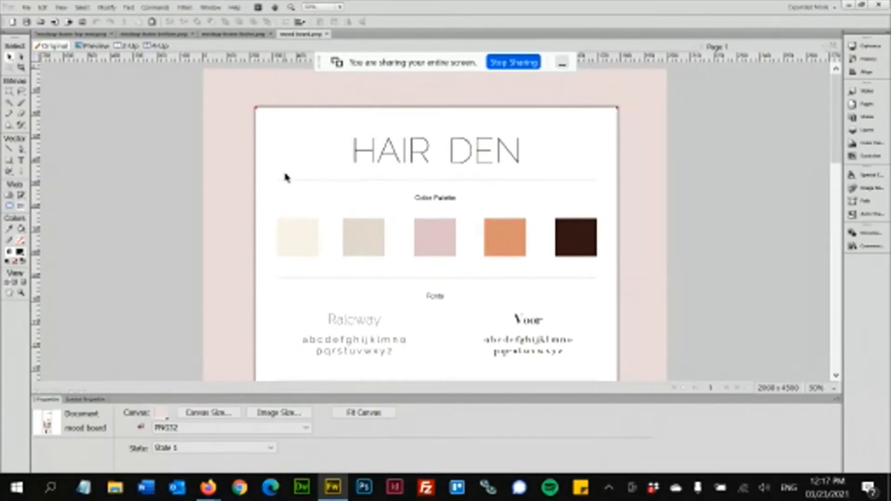
Step: Examine the mood board's color palette, Raleway font sample, icons and buttons
left_click(414, 170)
scroll(414, 170, "down", 1)
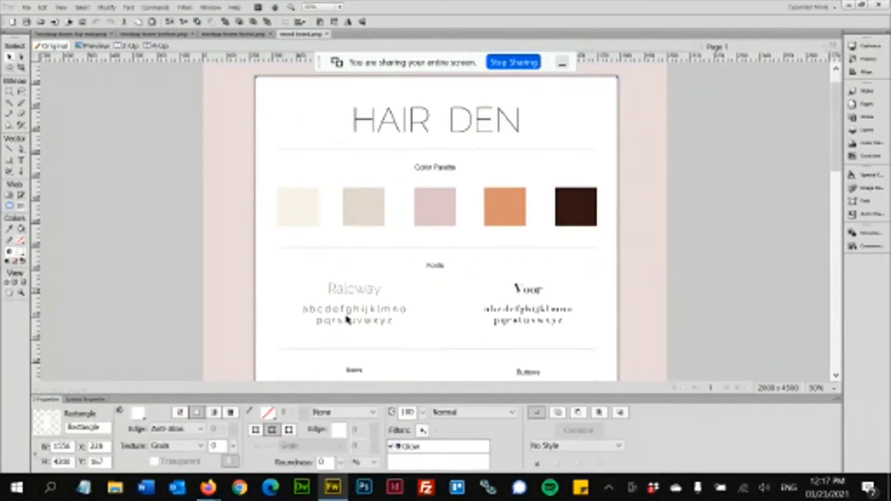
left_click(347, 319)
scroll(424, 228, "down", 5)
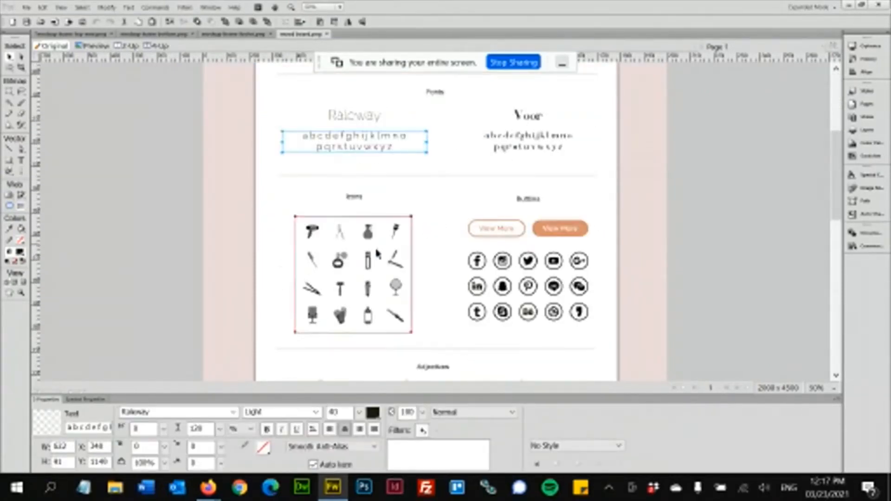
scroll(531, 276, "down", 6)
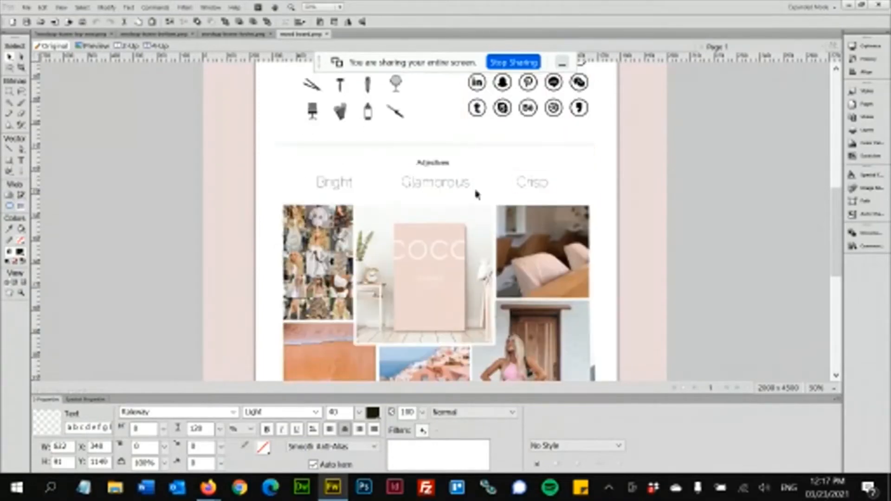
Step: Examine the adjectives Bright, Glamorous and Crisp on the mood board together with the photo collage beneath them
left_click(334, 182)
left_click(436, 184)
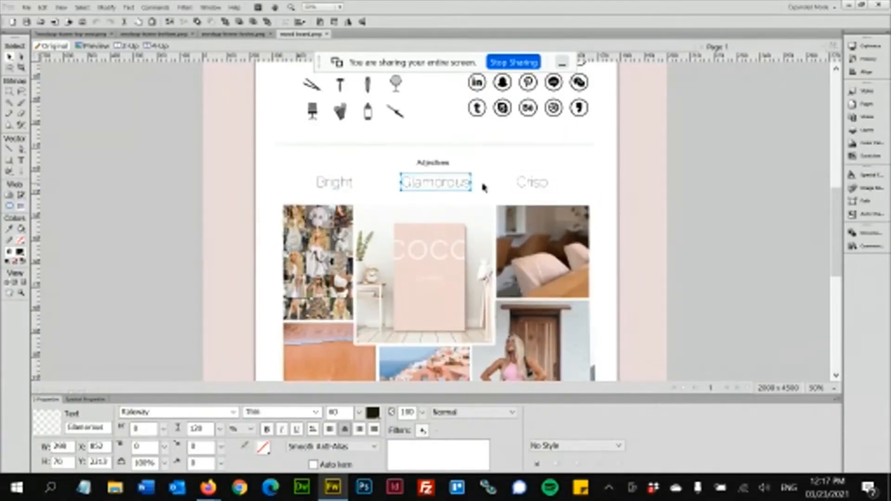
left_click(529, 182)
scroll(530, 182, "down", 2)
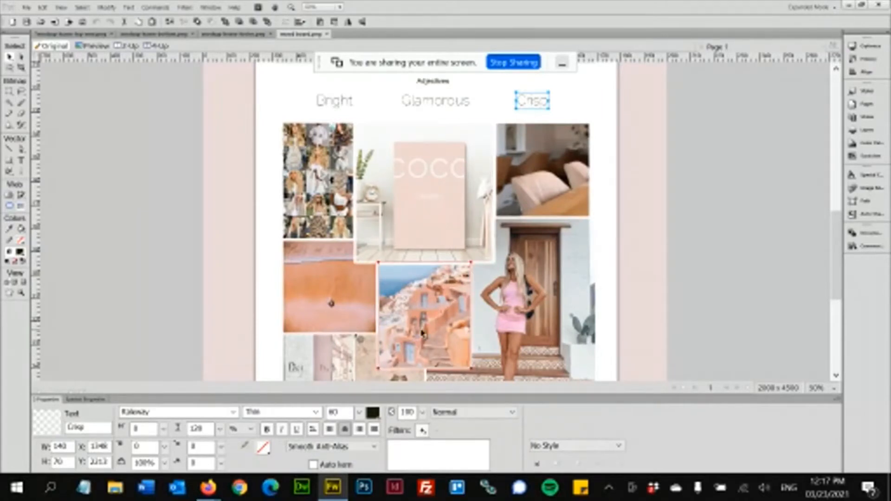
scroll(423, 332, "down", 2)
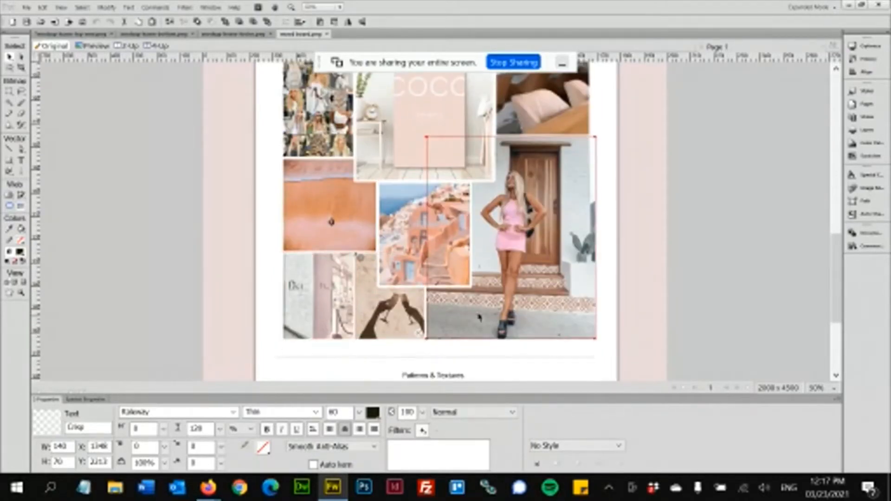
scroll(522, 263, "up", 4)
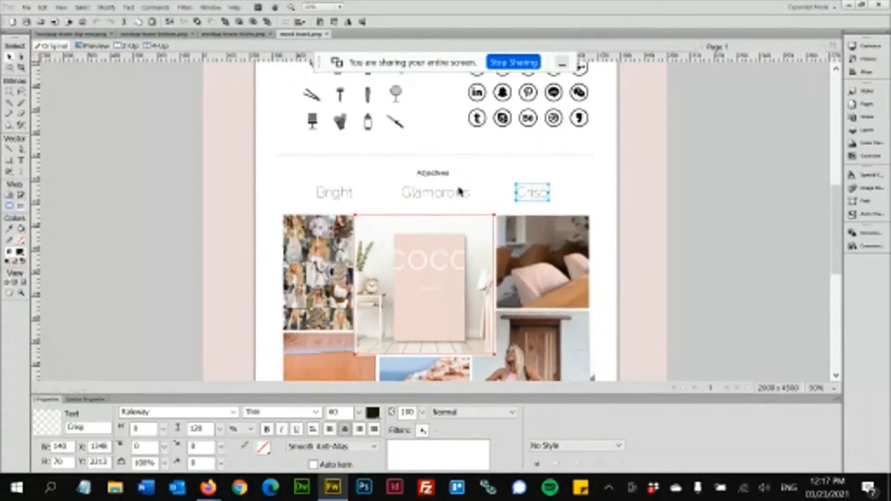
scroll(605, 286, "up", 5)
scroll(528, 293, "down", 6)
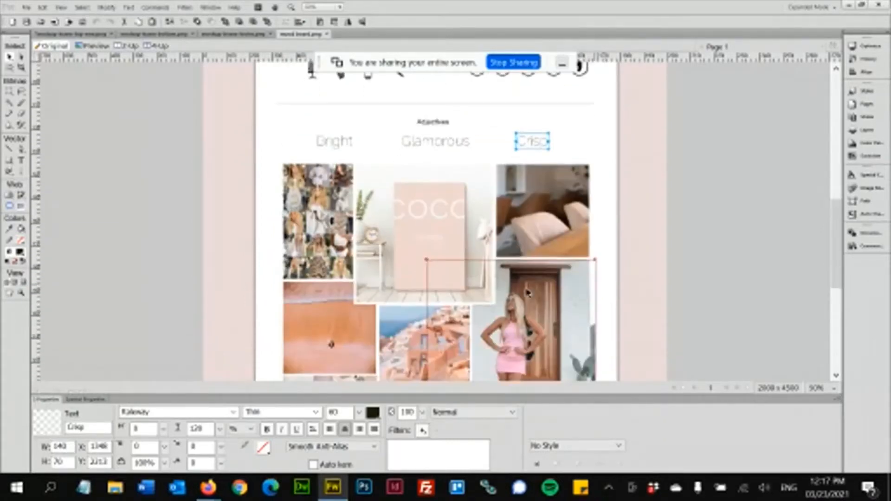
scroll(597, 234, "up", 12)
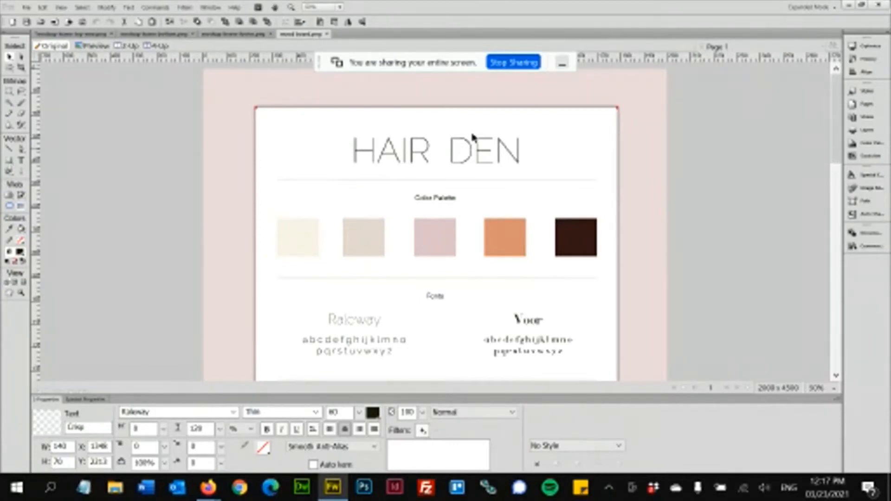
Step: Return to the home page top mockup and inspect the header's background strip, logo area and navigation text
left_click(86, 37)
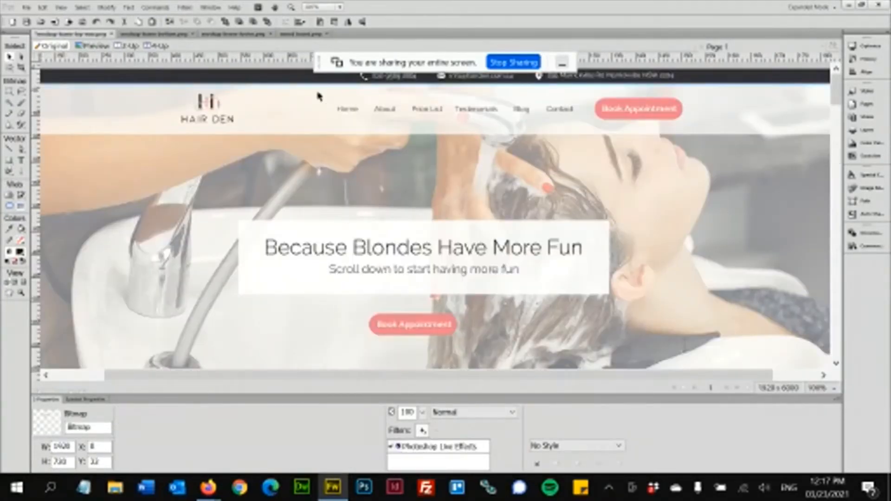
left_click(297, 89)
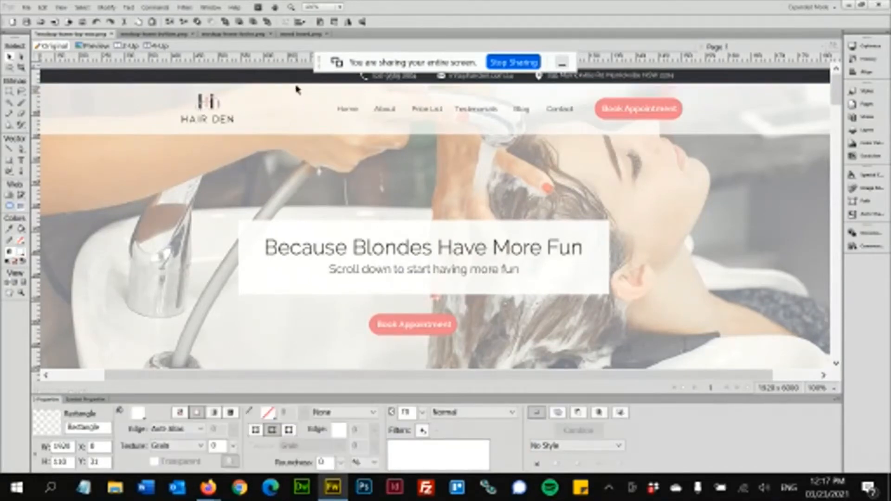
left_click(342, 110)
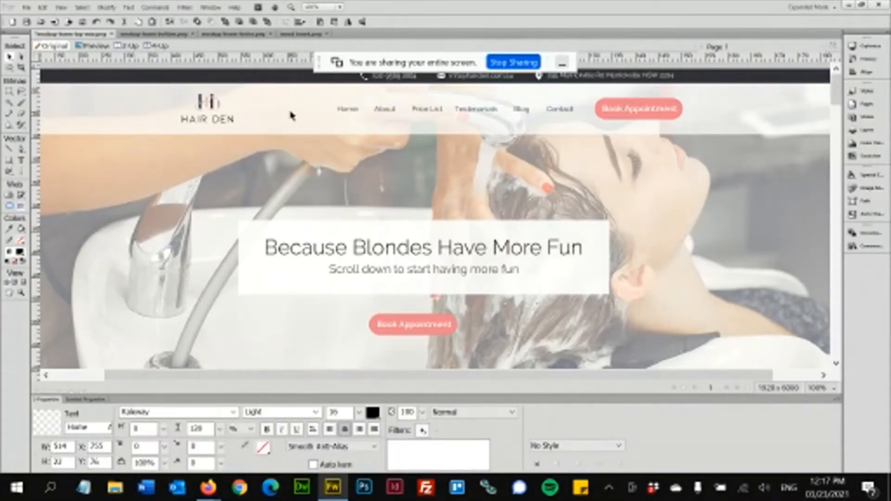
left_click(291, 116)
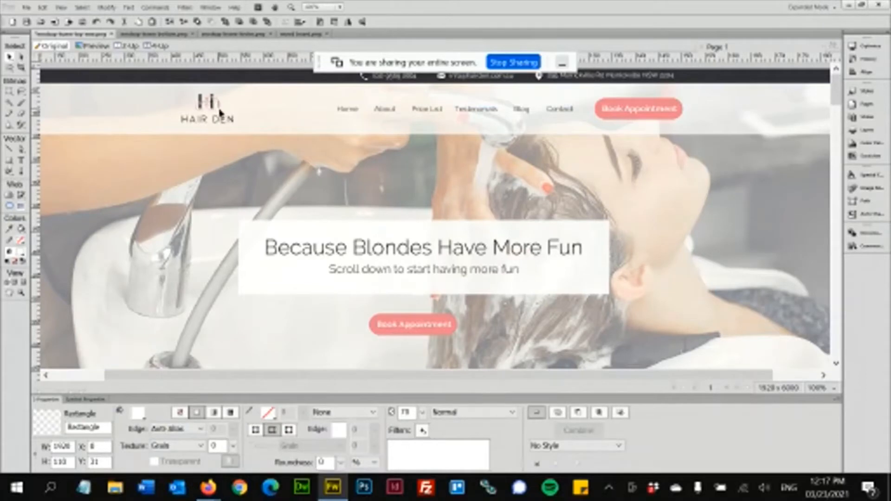
left_click(379, 117)
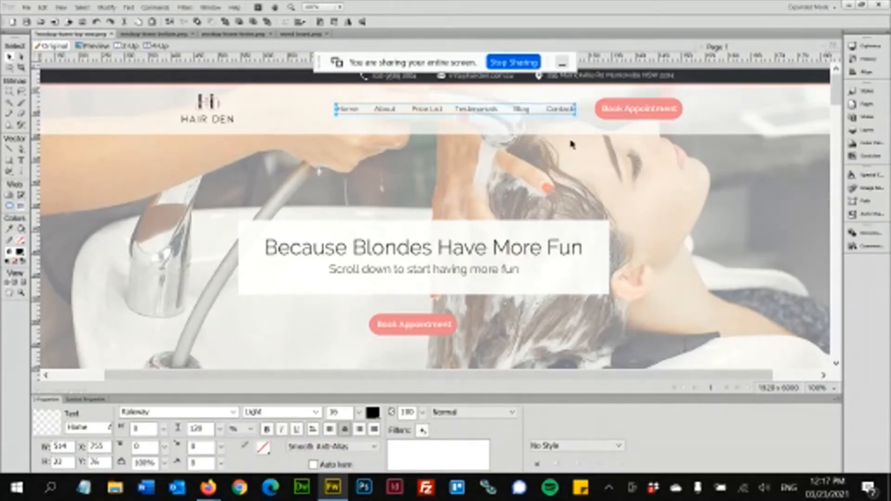
key("m")
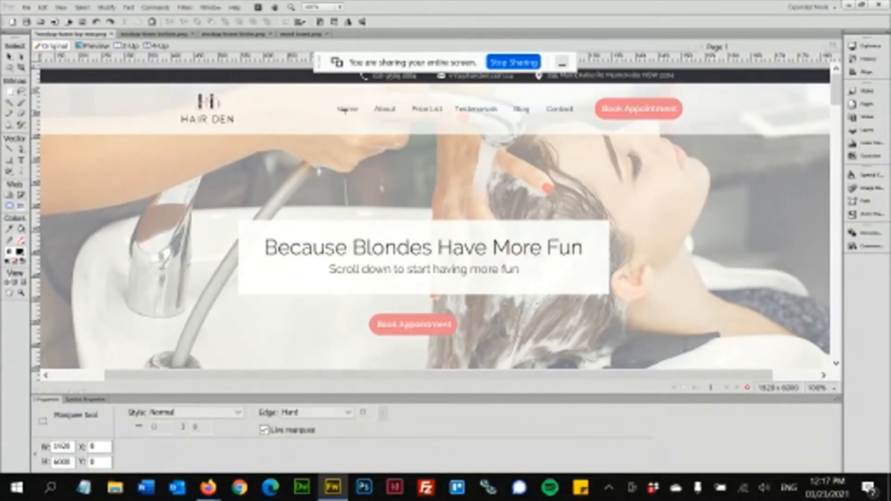
left_click(9, 56)
left_click(123, 118)
left_click(123, 116)
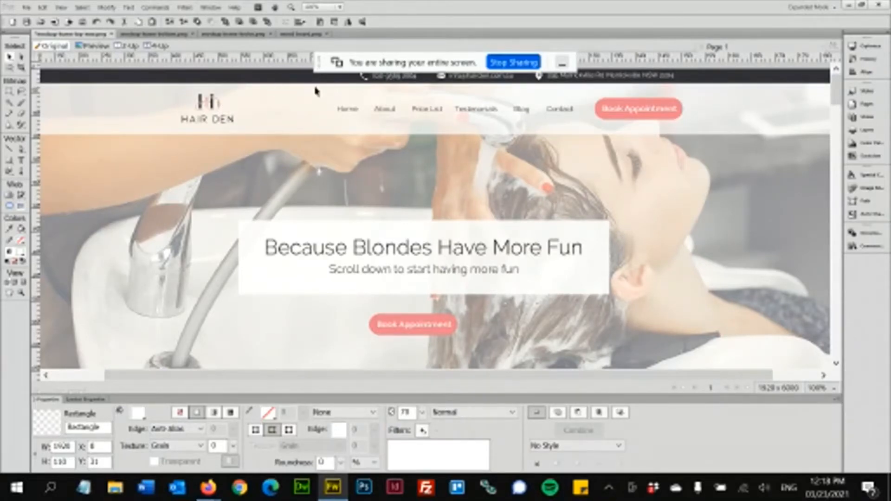
Step: Examine the hero banner's photo, heading and tagline in the home page mockup
scroll(316, 161, "down", 1)
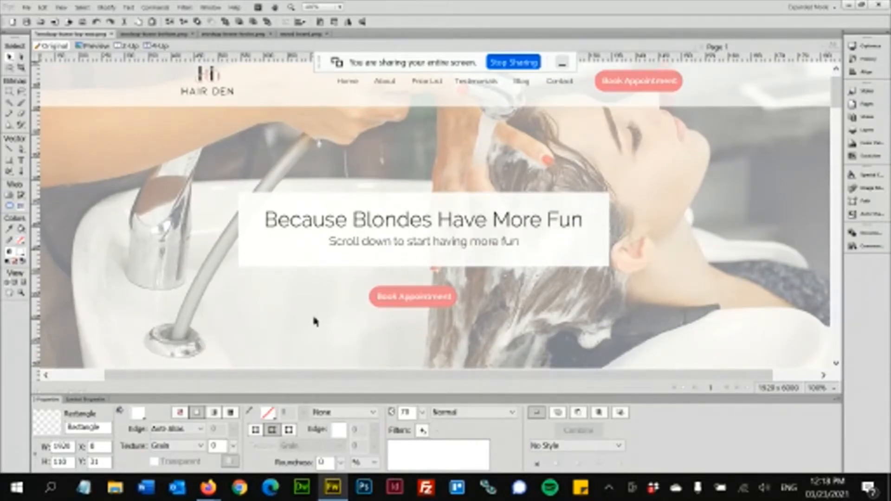
scroll(335, 332, "down", 2)
scroll(335, 332, "up", 3)
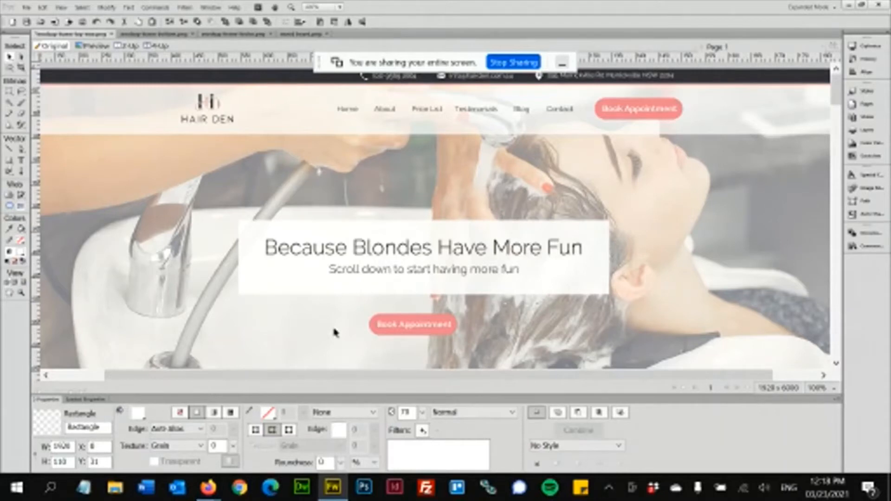
scroll(335, 332, "down", 2)
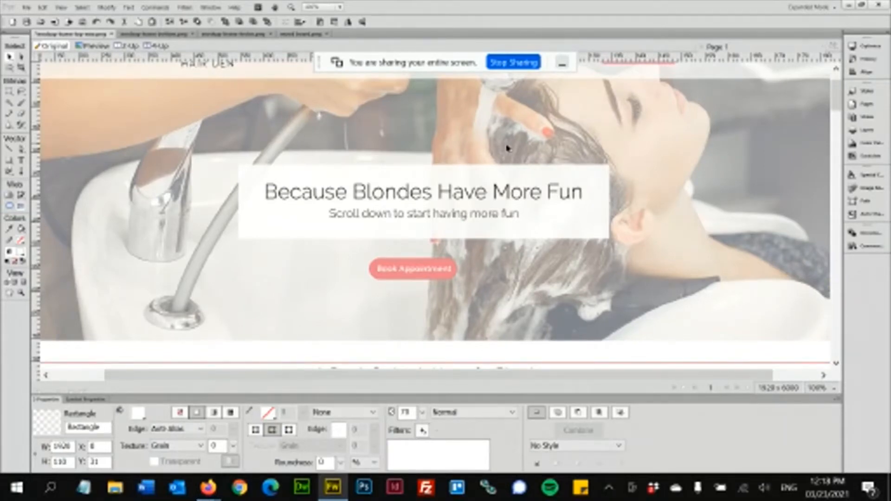
scroll(666, 170, "up", 3)
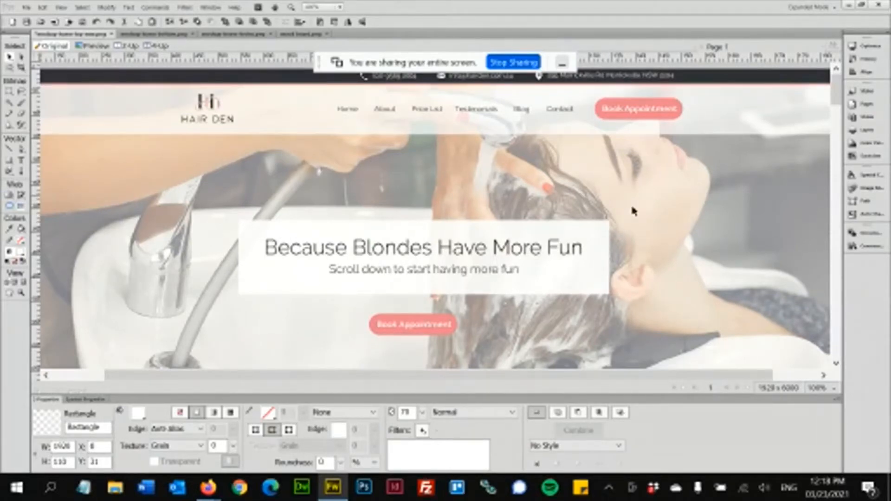
left_click(522, 246)
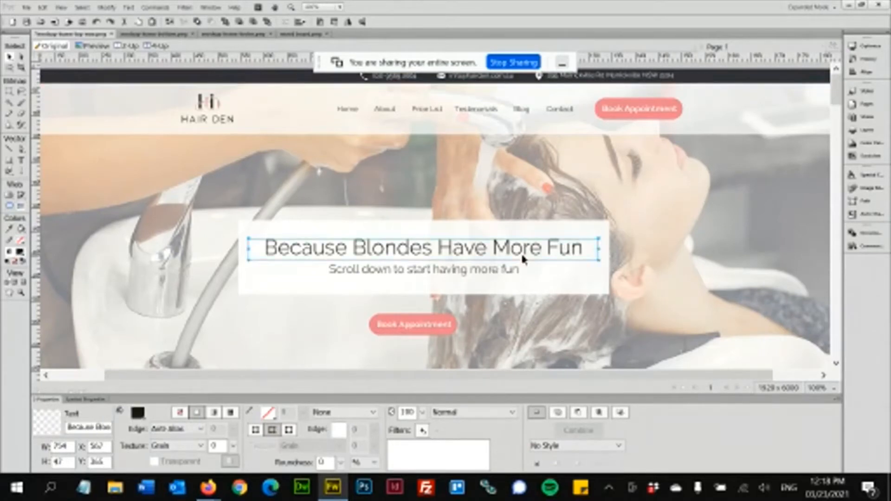
left_click(474, 273)
left_click(451, 243)
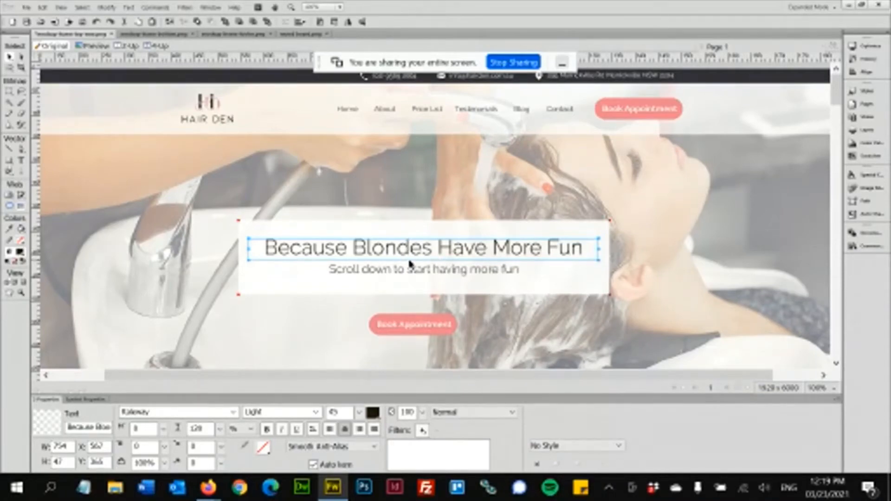
Step: Review the hero's Book Appointment button and the content that follows the banner
scroll(408, 260, "down", 2)
left_click(409, 269)
scroll(410, 270, "down", 2)
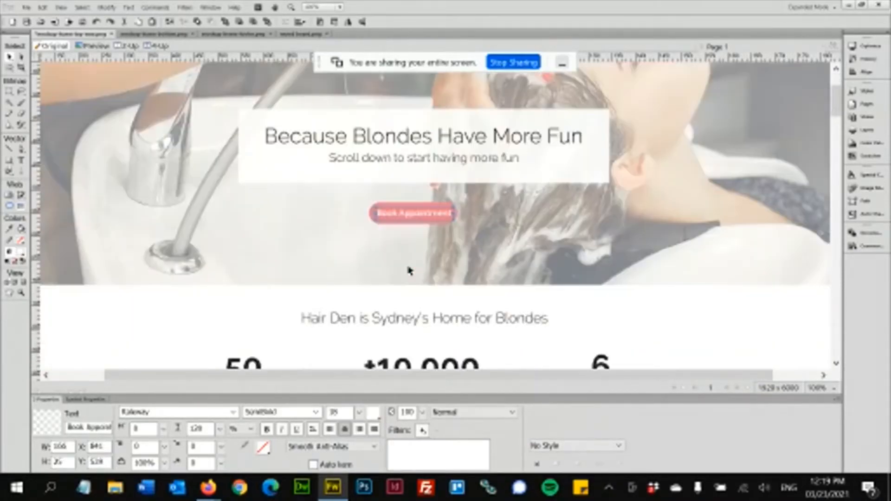
scroll(410, 271, "up", 3)
scroll(410, 271, "down", 9)
scroll(409, 270, "up", 9)
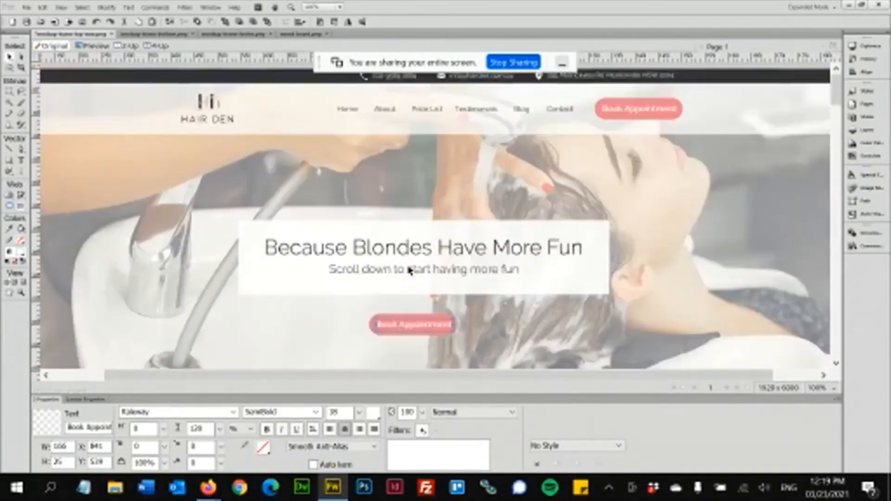
Step: Inspect the "Hair Den is Sydney's Home for Blondes" heading in the section below the hero banner
scroll(410, 269, "down", 5)
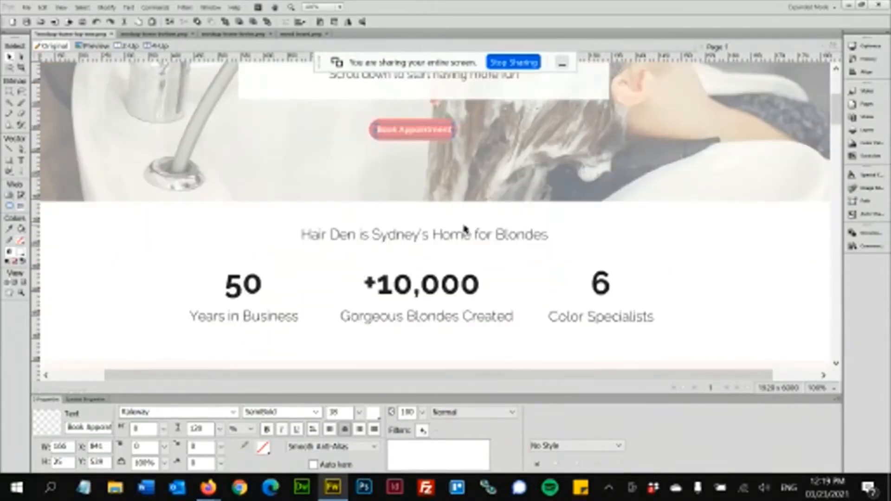
left_click(449, 236)
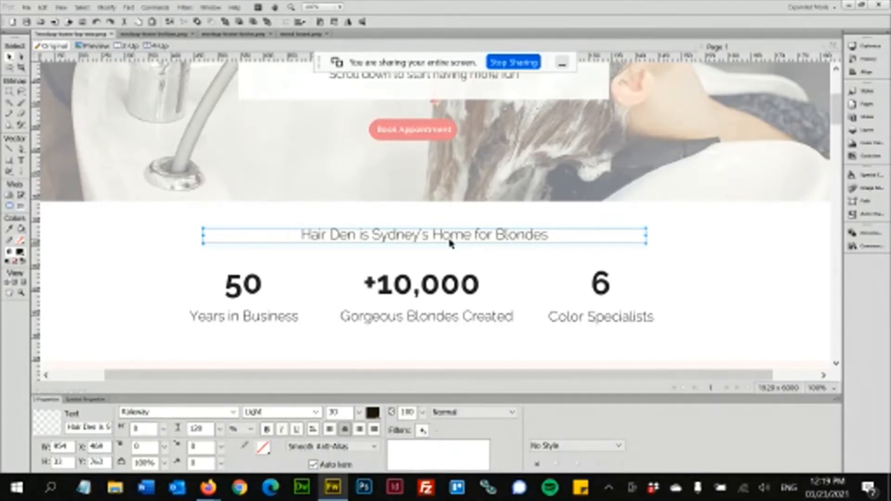
scroll(832, 111, "down", 1)
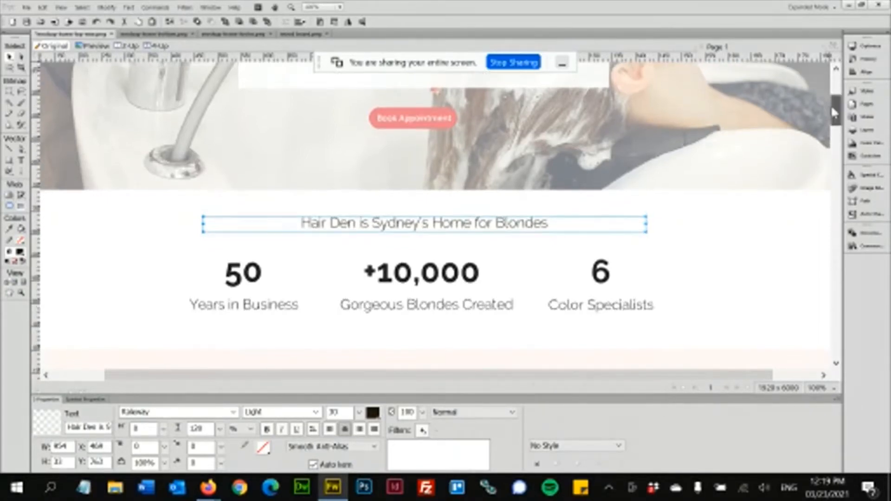
scroll(831, 106, "down", 1)
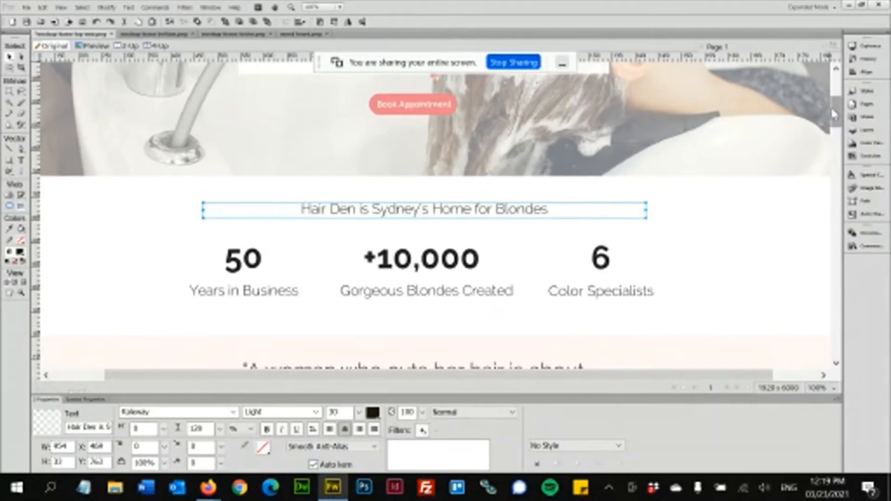
Step: Inspect the text formatting of the 50, +10,000 and 6 statistics and their captions
left_click(240, 271)
left_click(429, 269)
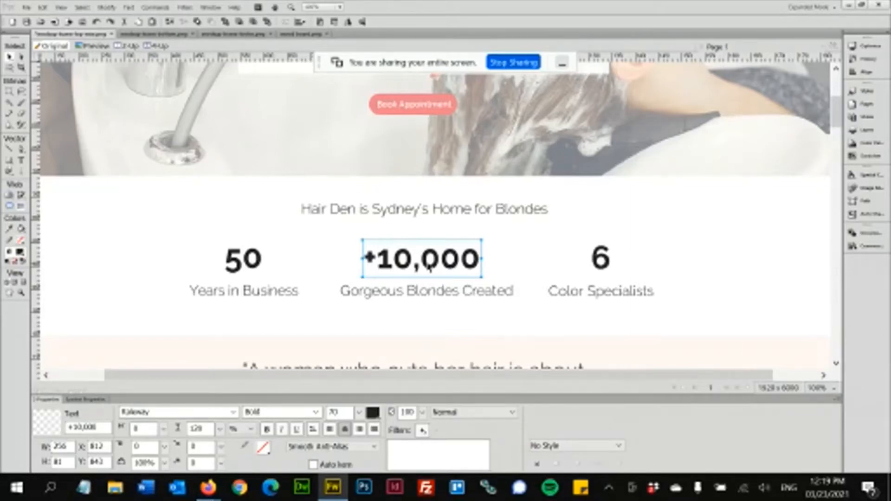
left_click(420, 291)
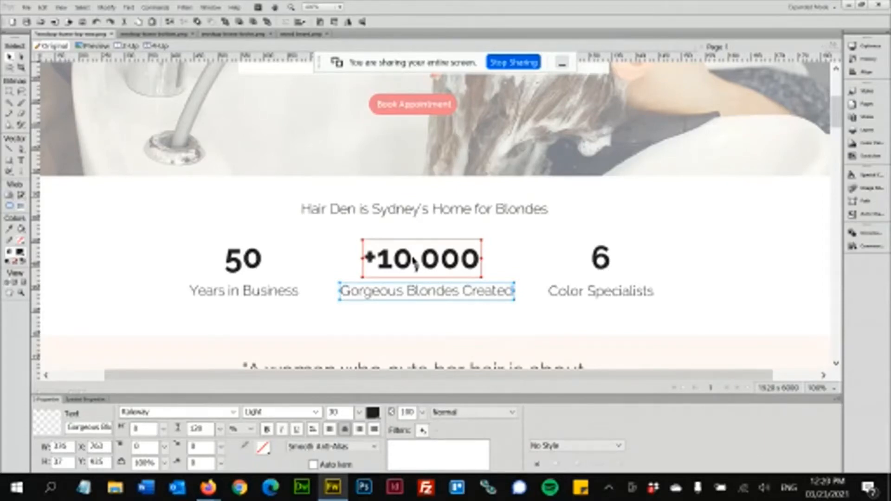
left_click(601, 259)
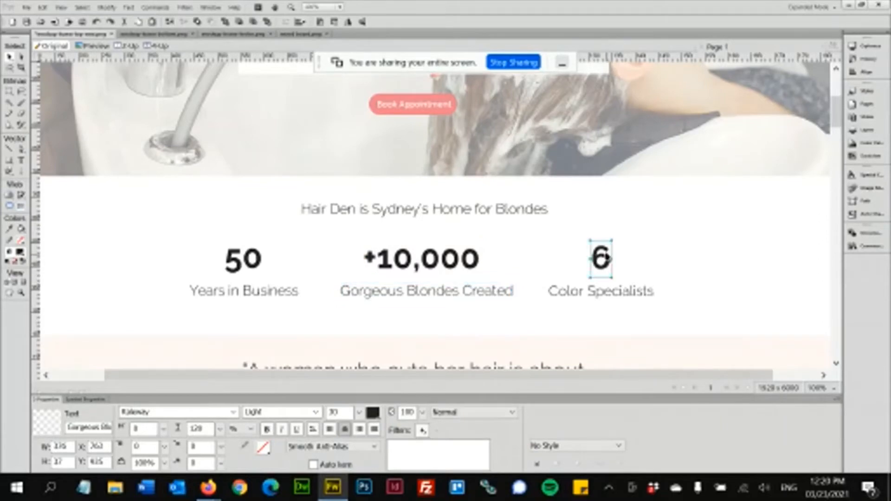
left_click(603, 294)
left_click(602, 253)
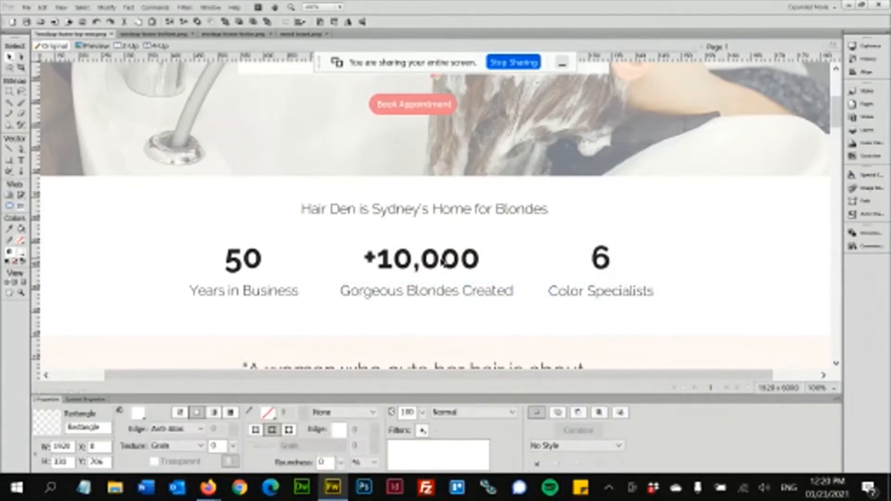
left_click(445, 263)
left_click(261, 254)
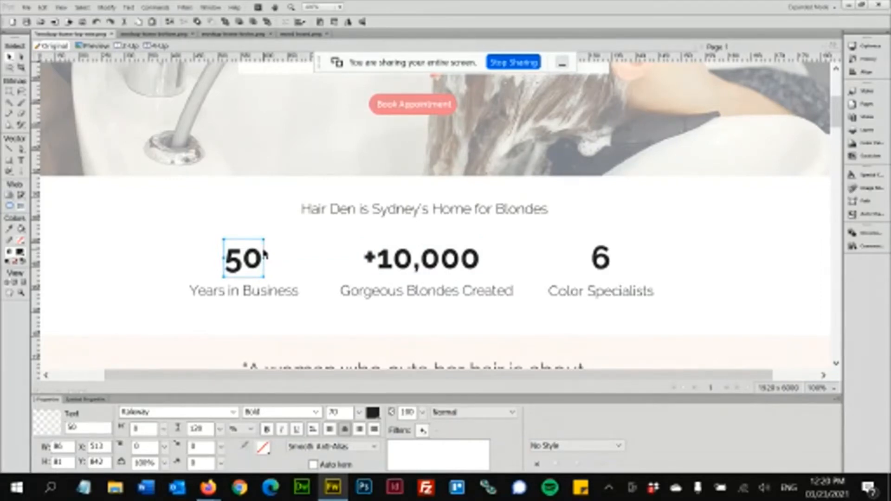
Step: View the statistics in context with the hero banner and quote section, and check the +10,000 and 6 figures
scroll(527, 243, "up", 4)
scroll(527, 243, "down", 6)
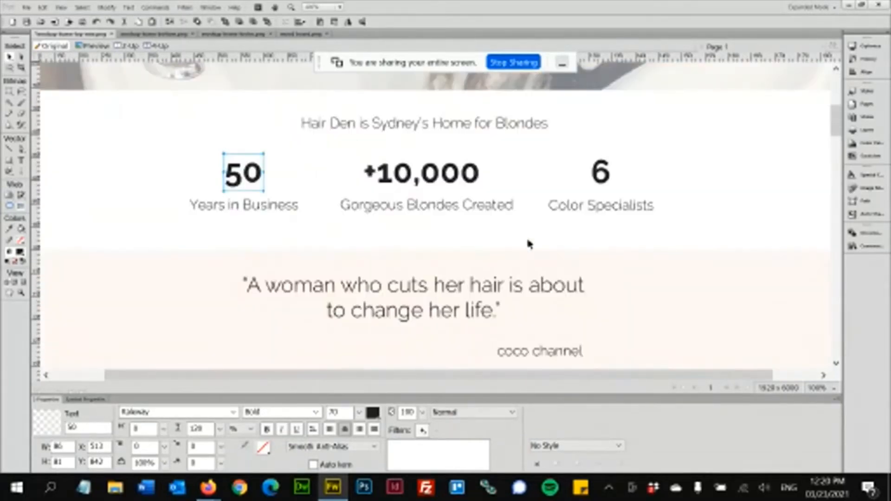
left_click(444, 194)
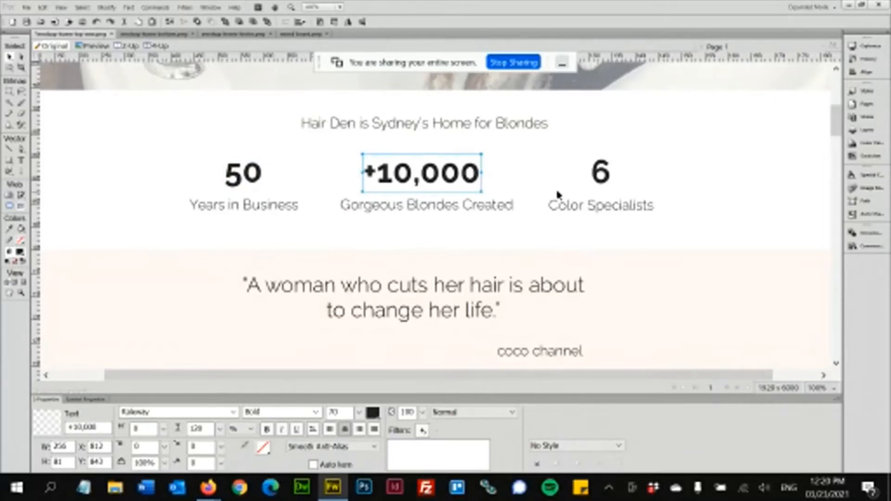
left_click(596, 180)
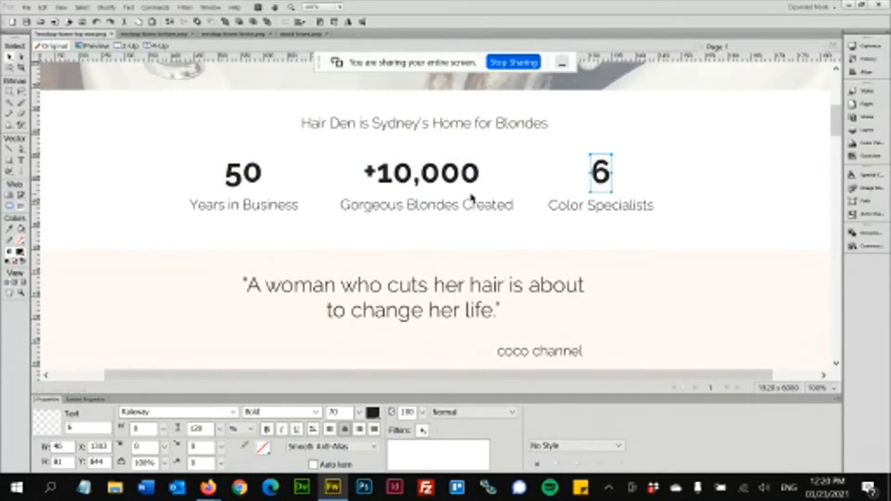
Step: Compare the hero banner's style with the statistics section and recheck the 50, +10,000 and 6 figures
scroll(529, 212, "up", 1)
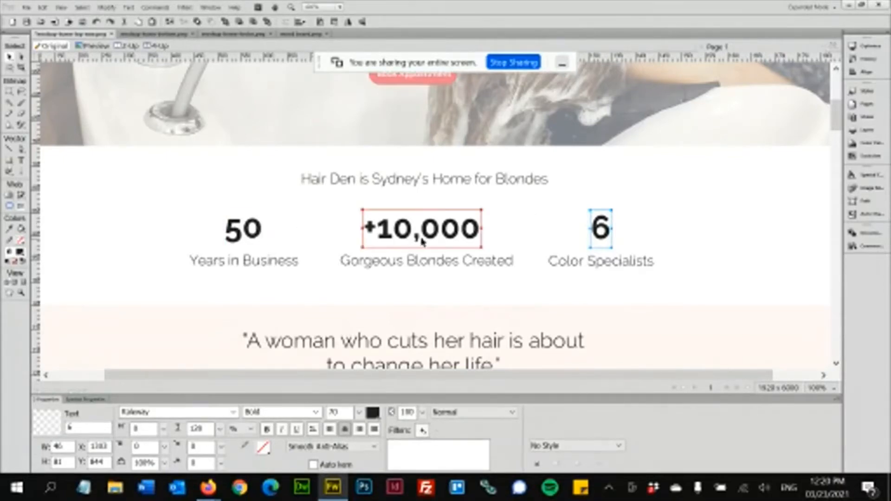
scroll(427, 239, "up", 1)
scroll(427, 240, "up", 5)
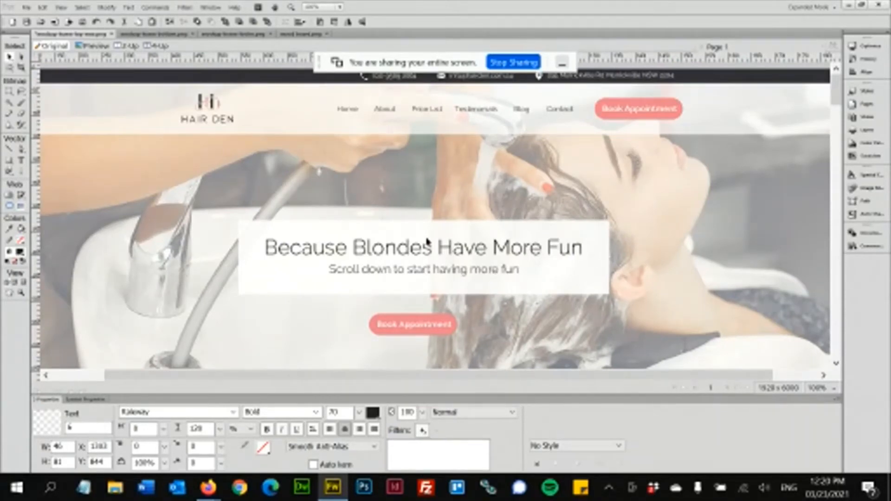
scroll(427, 240, "down", 10)
scroll(426, 238, "up", 3)
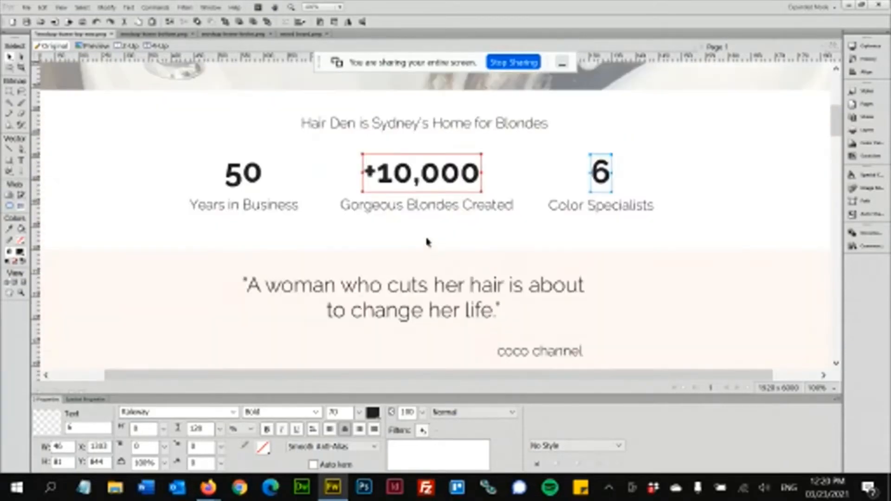
left_click(245, 188)
left_click(430, 185)
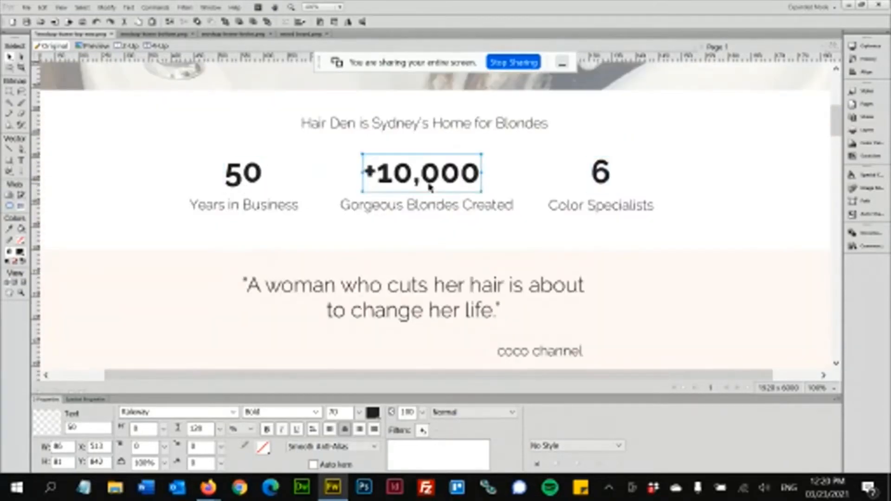
left_click(607, 180)
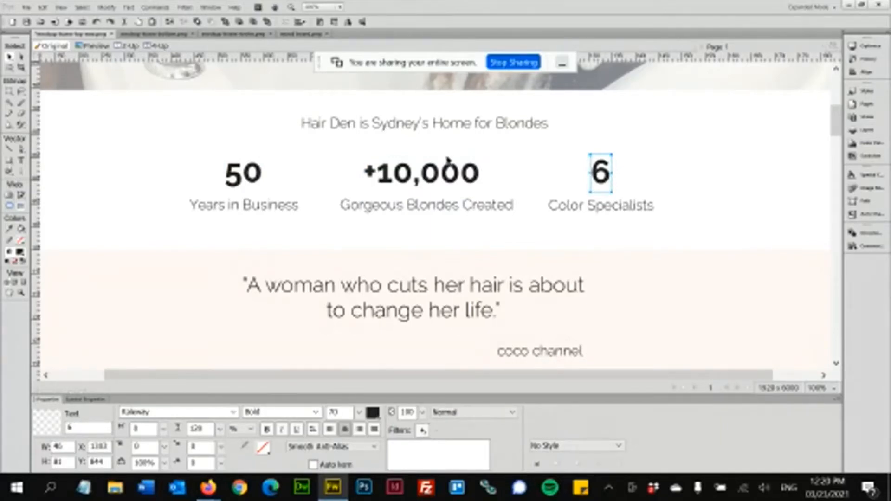
Step: Consult the mood board's color palette and fonts, and return to the home page top mockup
scroll(447, 160, "up", 8)
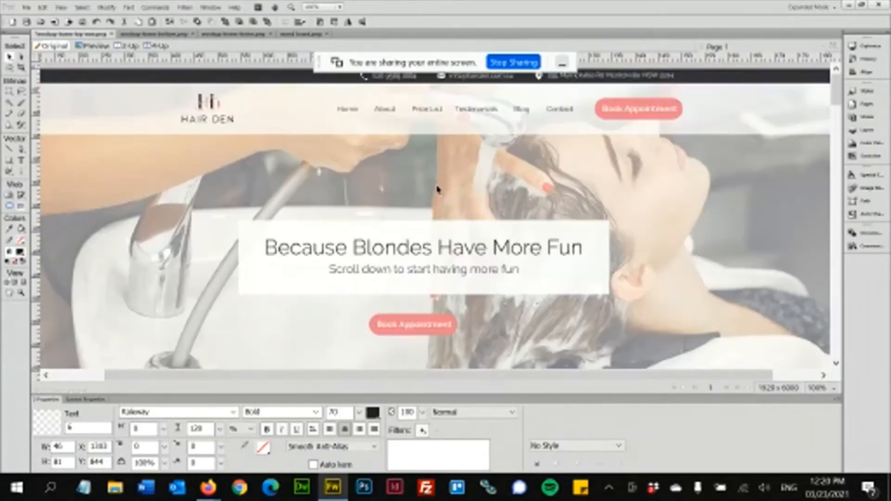
left_click(310, 34)
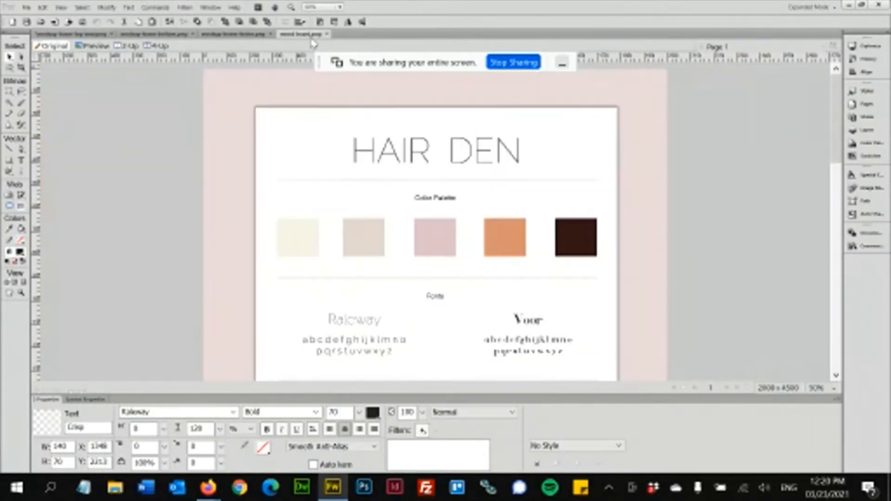
left_click(98, 34)
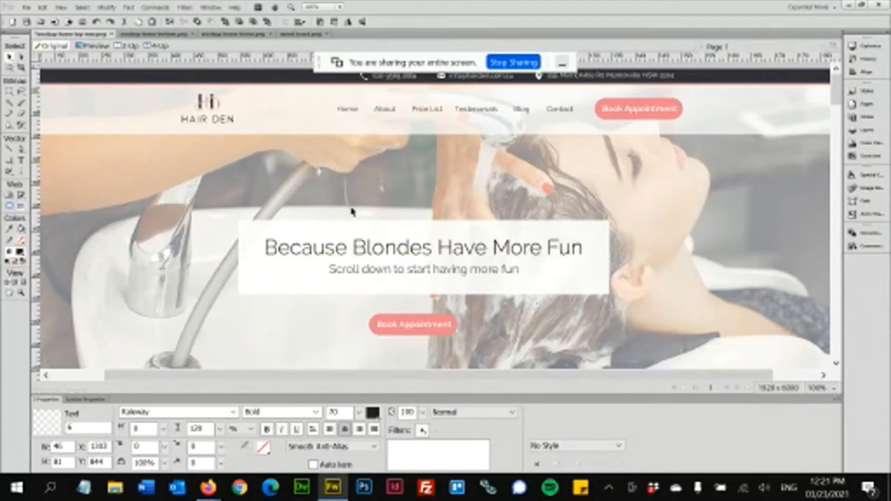
Step: Examine the typeface and color of the three statistics figures against the mood board
scroll(356, 261, "down", 3)
scroll(356, 261, "down", 5)
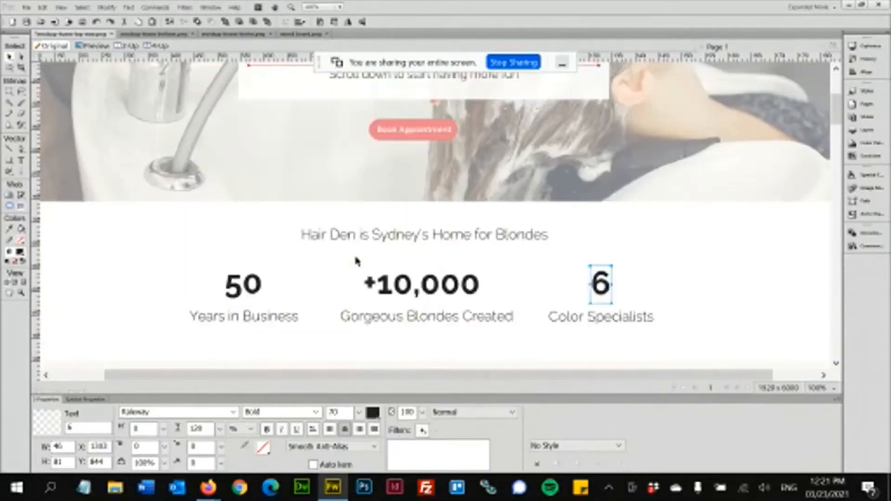
left_click(263, 287)
left_click(404, 281)
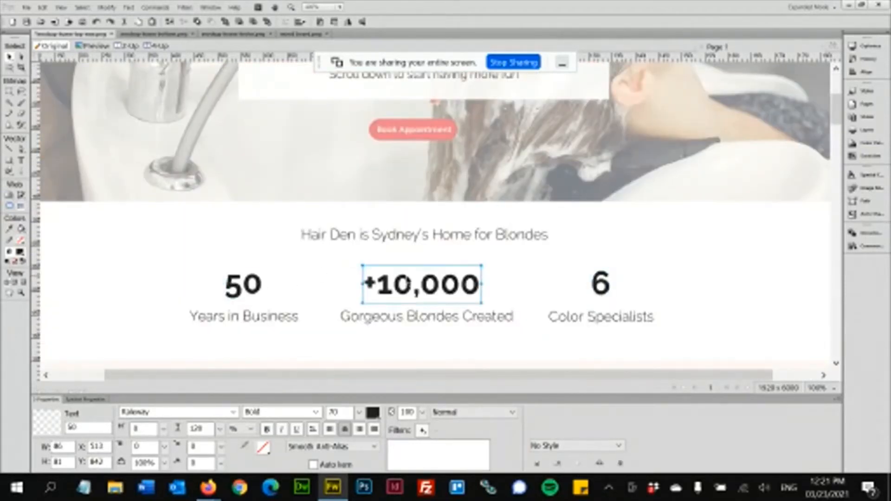
left_click(601, 287)
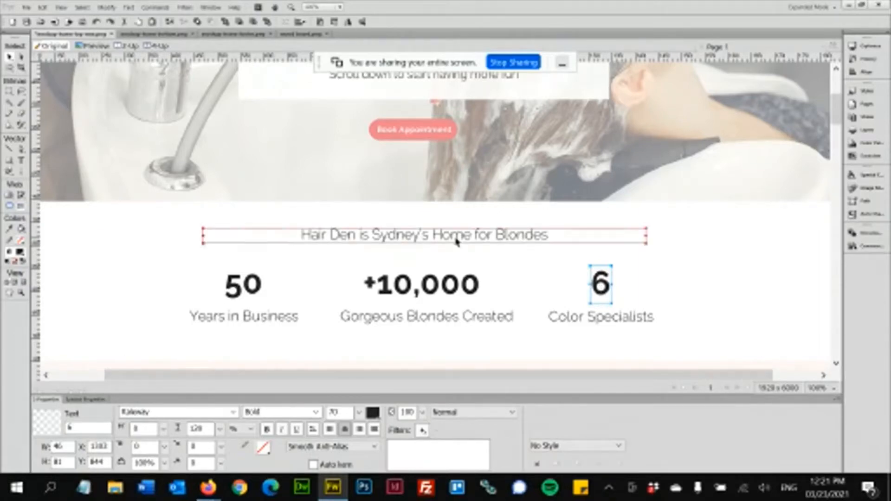
Step: Inspect the hero heading "Because Blondes Have More Fun" and compare its text style with the statistics section
scroll(456, 240, "up", 5)
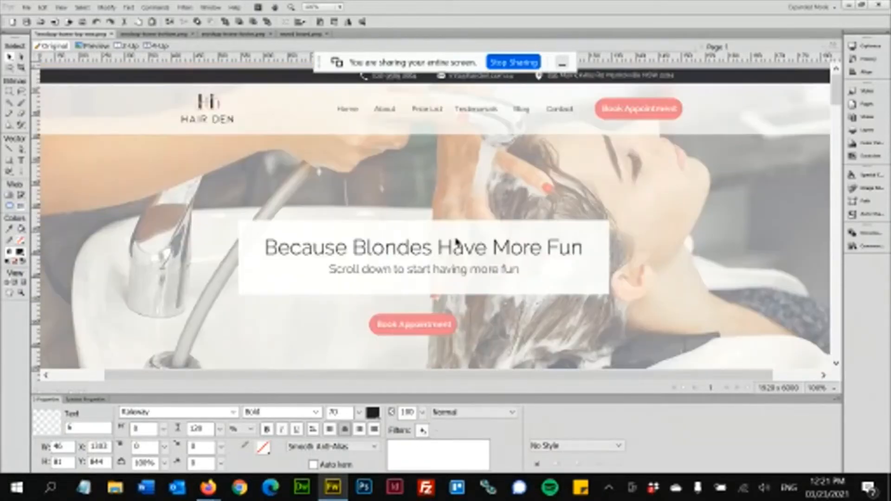
left_click(433, 253)
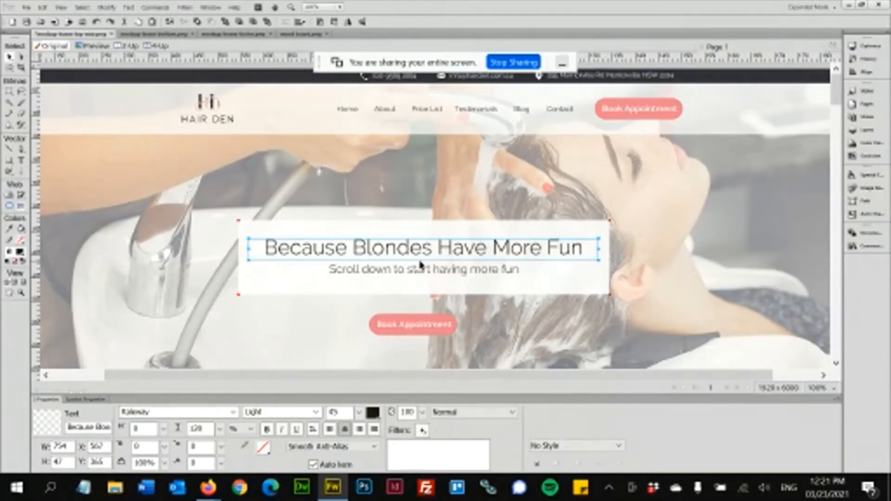
scroll(420, 264, "down", 6)
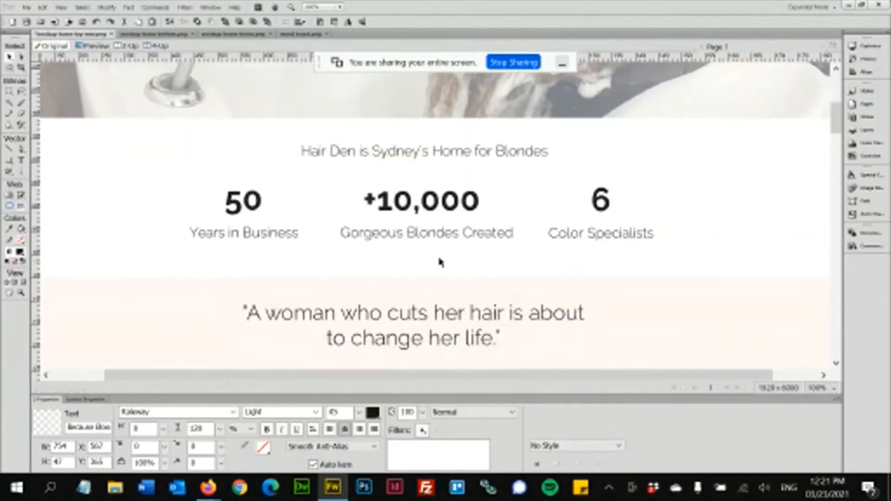
Step: Look over the quote section and the "Hello, I'm Name" introduction with its overlapping photos
scroll(440, 261, "down", 4)
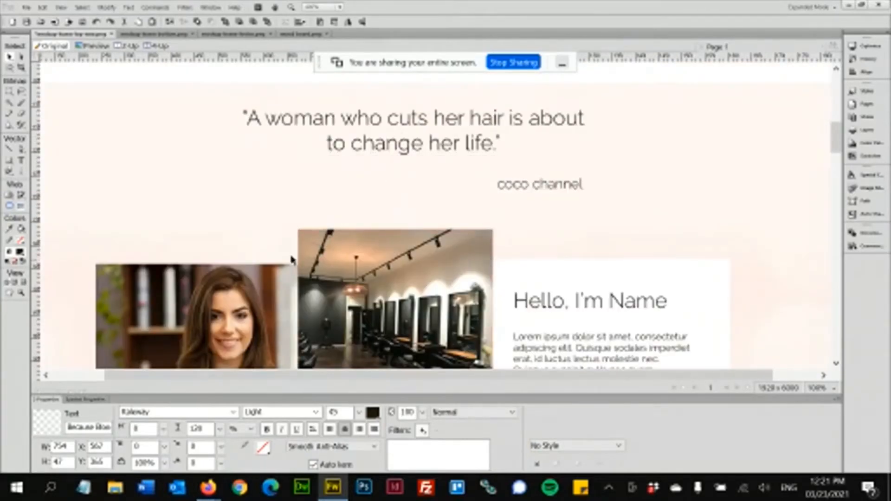
scroll(392, 169, "down", 4)
scroll(436, 225, "up", 1)
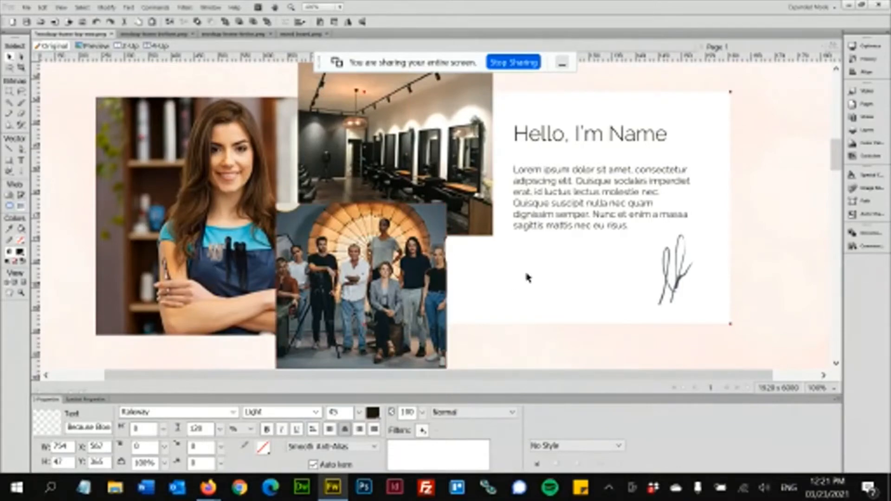
scroll(524, 278, "up", 2)
scroll(528, 277, "up", 5)
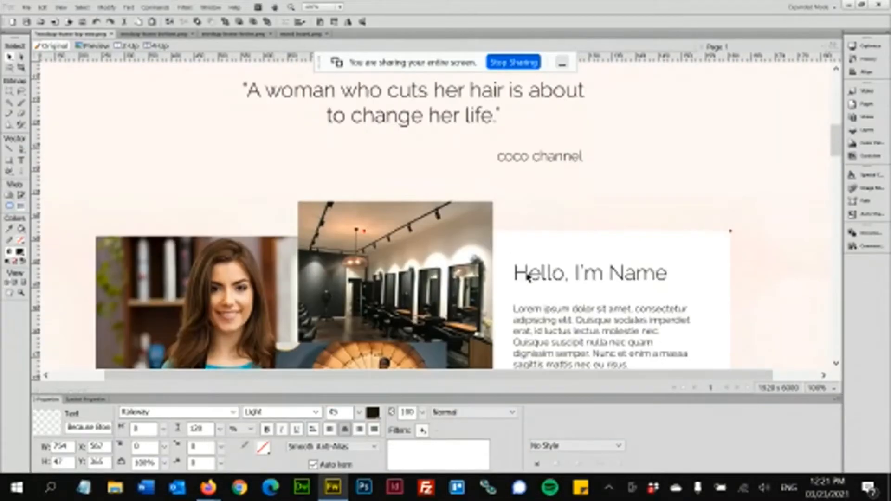
Step: Inspect the text formatting of the hair quote and its "coco channel" attribution
left_click(440, 165)
left_click(439, 166)
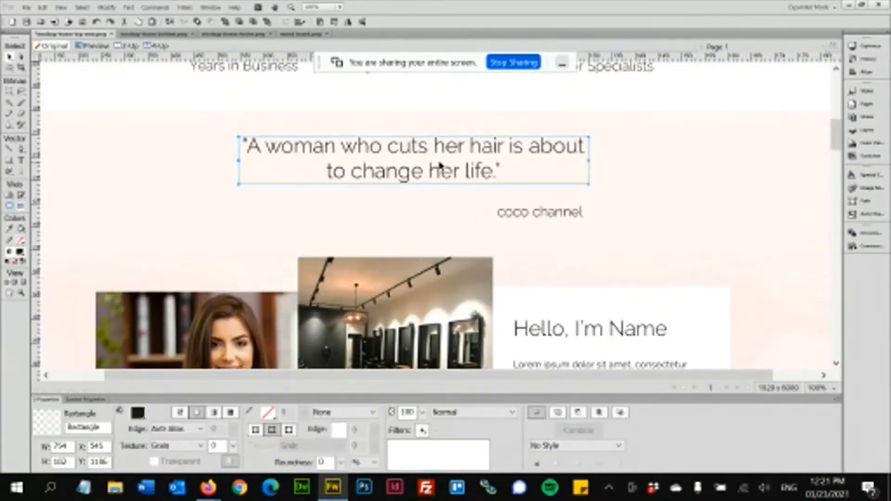
left_click(551, 213)
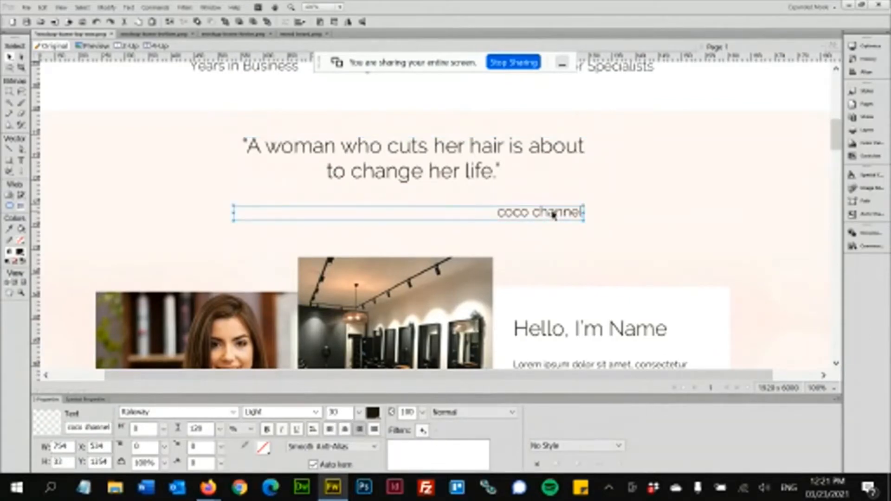
Step: Inspect the "Hello, I'm Name" introduction card and its lorem ipsum paragraph
scroll(552, 213, "down", 8)
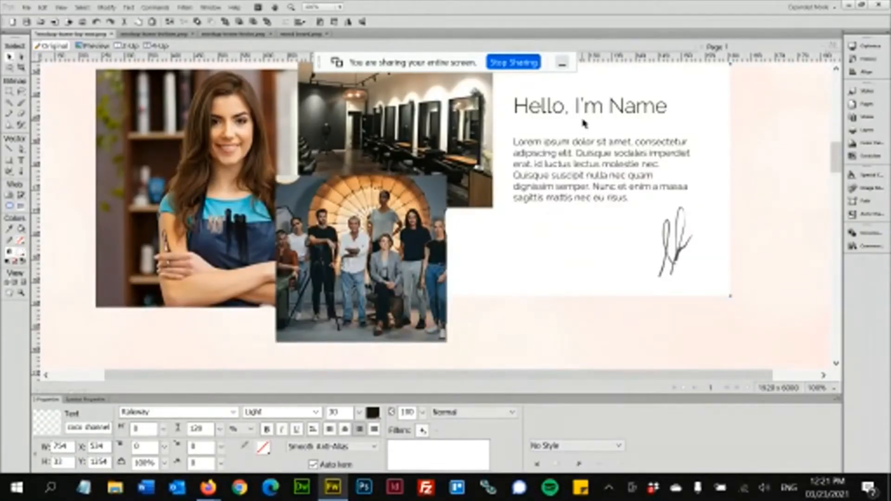
left_click(580, 121)
left_click(583, 181)
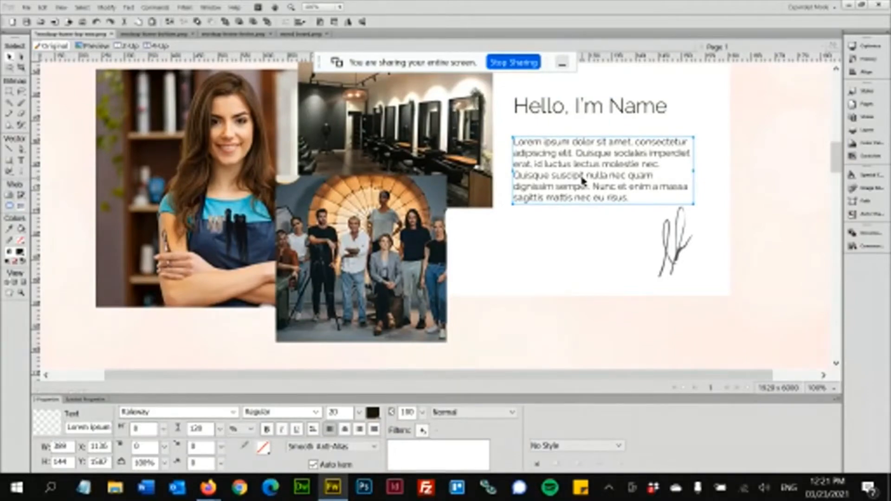
Step: Review the flow of the page from the statistics through the quote to the end of the introduction section
scroll(583, 181, "up", 10)
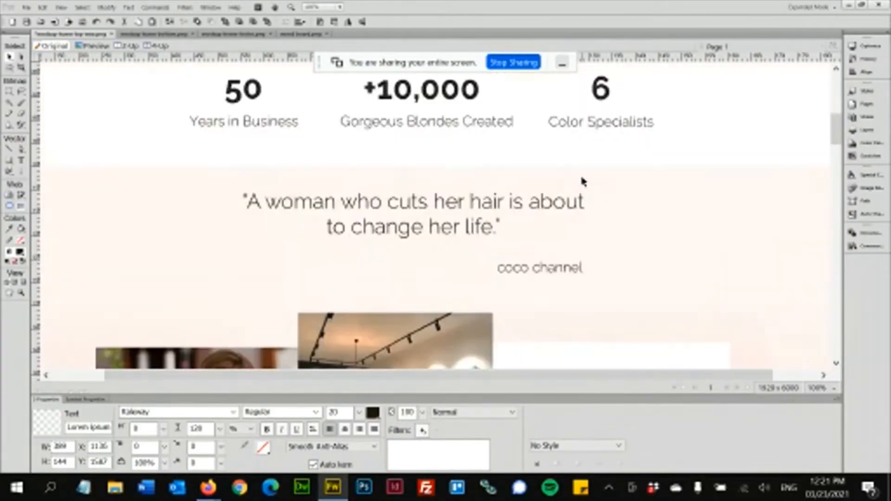
scroll(583, 181, "up", 5)
scroll(583, 181, "down", 15)
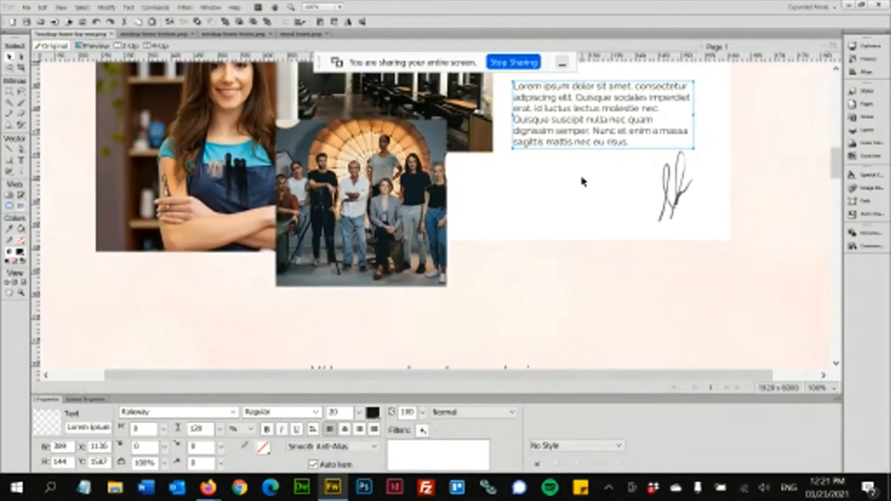
Step: Nudge the handwritten signature slightly to the right beneath the introduction paragraph
left_click(675, 193)
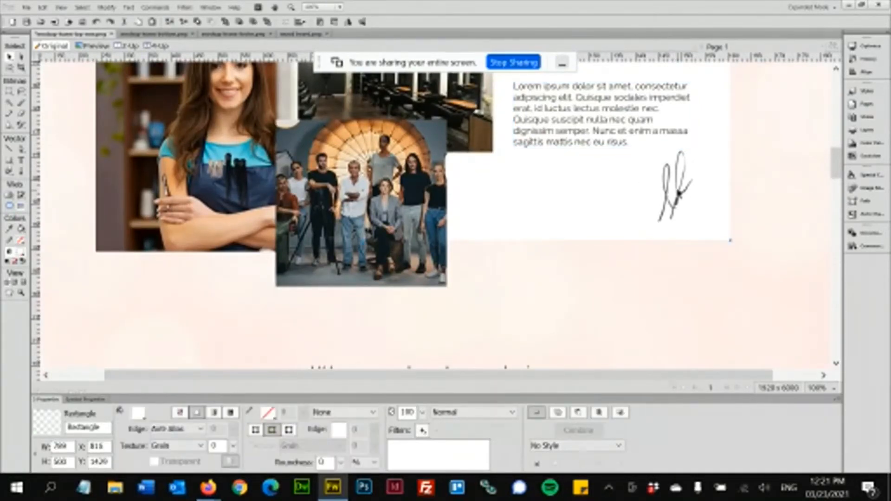
mouse_move(679, 194)
left_mouse_down()
mouse_move(635, 208)
mouse_move(683, 195)
left_mouse_up()
scroll(682, 195, "up", 2)
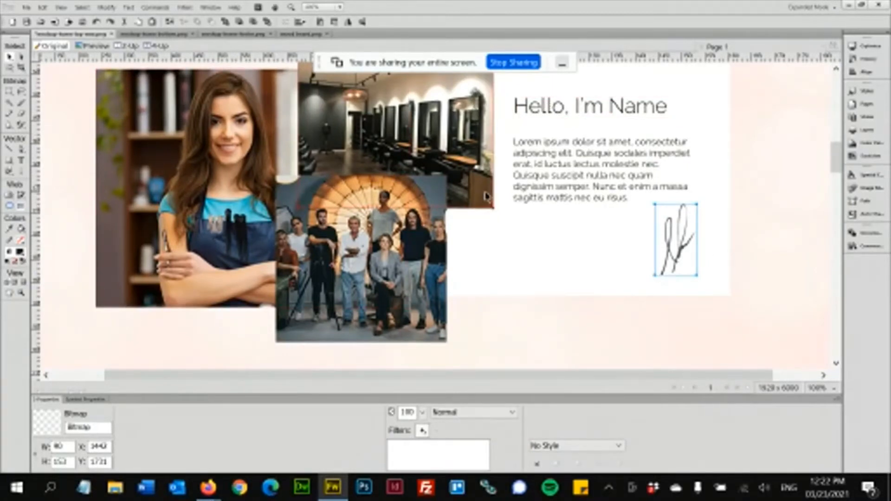
Step: Review the introduction photos, the hair quote and its "coco channel" attribution, continuing down to the "We care about your hair" section
scroll(486, 195, "up", 3)
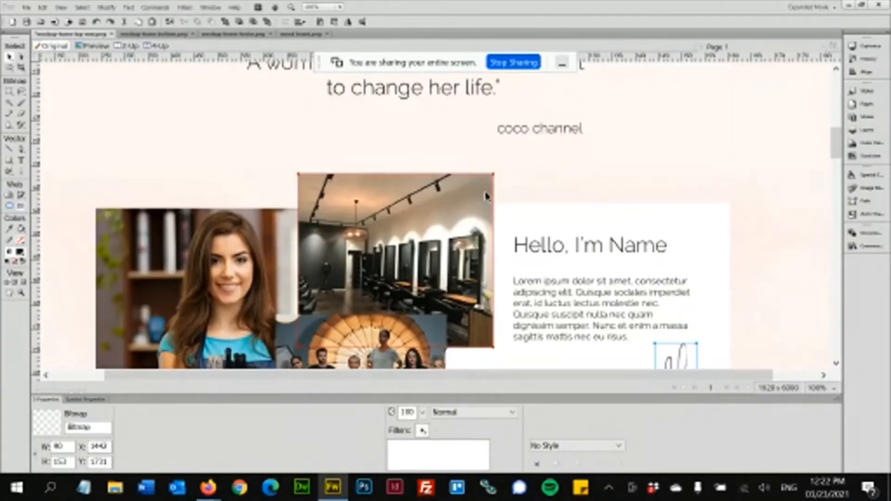
scroll(486, 196, "up", 6)
scroll(486, 196, "down", 9)
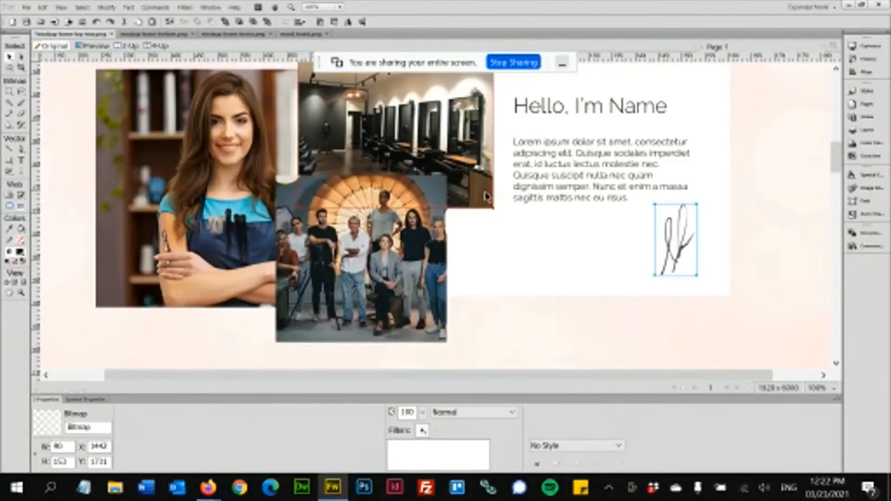
scroll(486, 195, "up", 2)
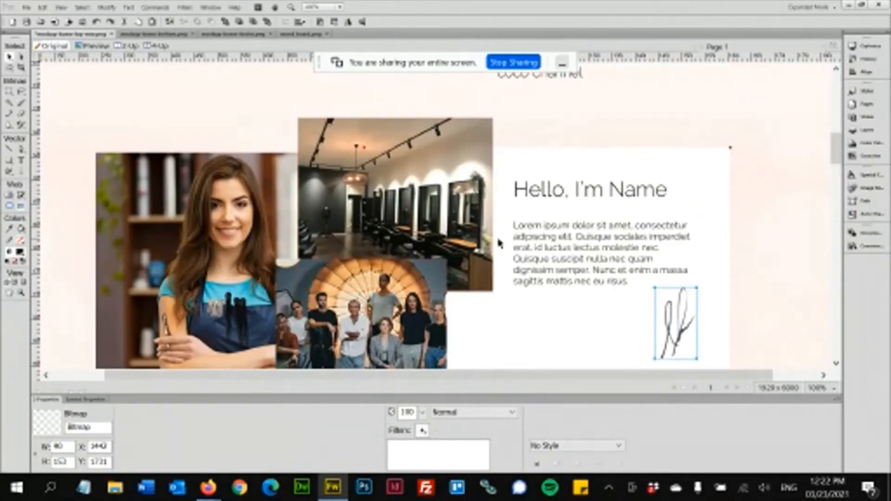
scroll(499, 243, "up", 4)
scroll(497, 243, "down", 1)
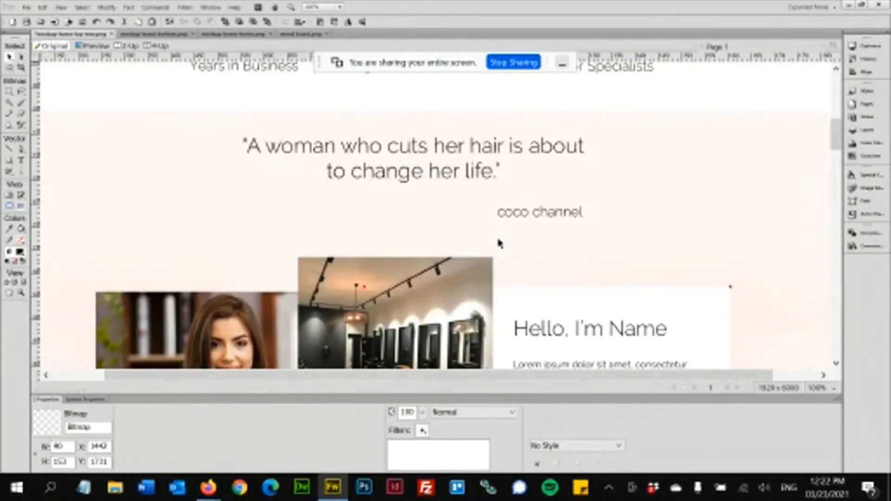
left_click(582, 215)
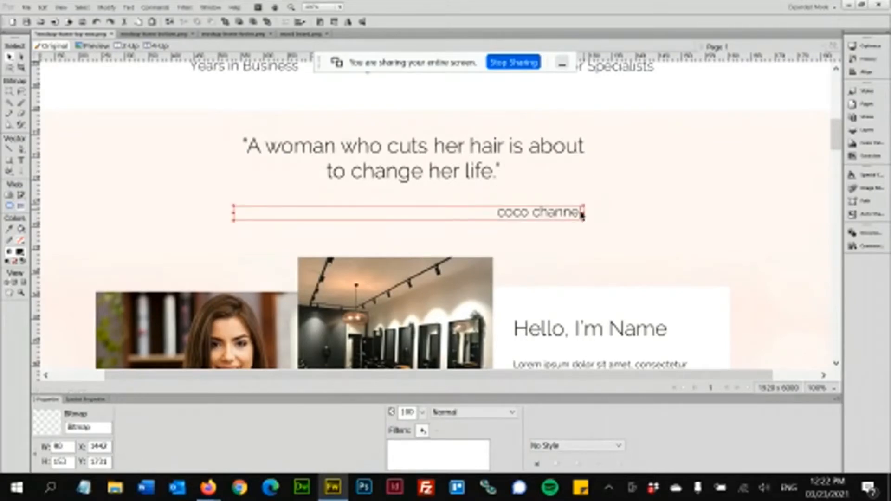
scroll(582, 215, "up", 1)
scroll(581, 215, "down", 10)
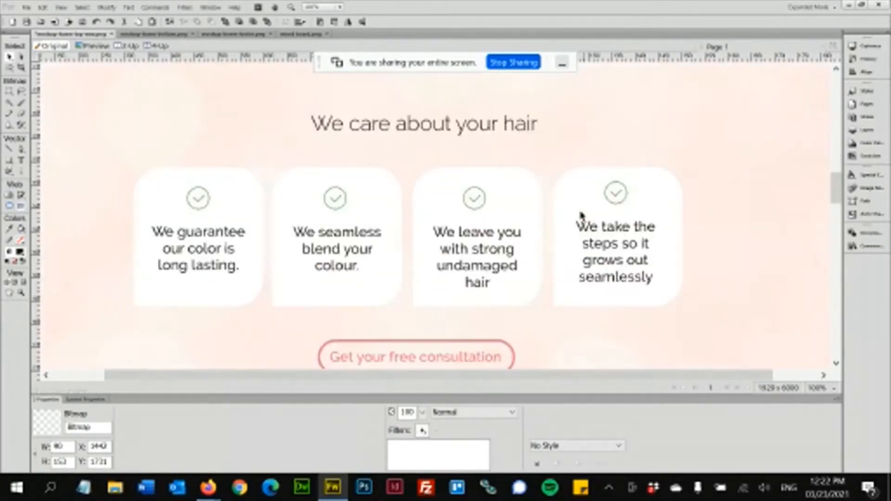
Step: Examine the four white promise cards under "We care about your hair" and the consultation button
left_click(540, 261)
scroll(540, 263, "down", 2)
scroll(540, 263, "up", 1)
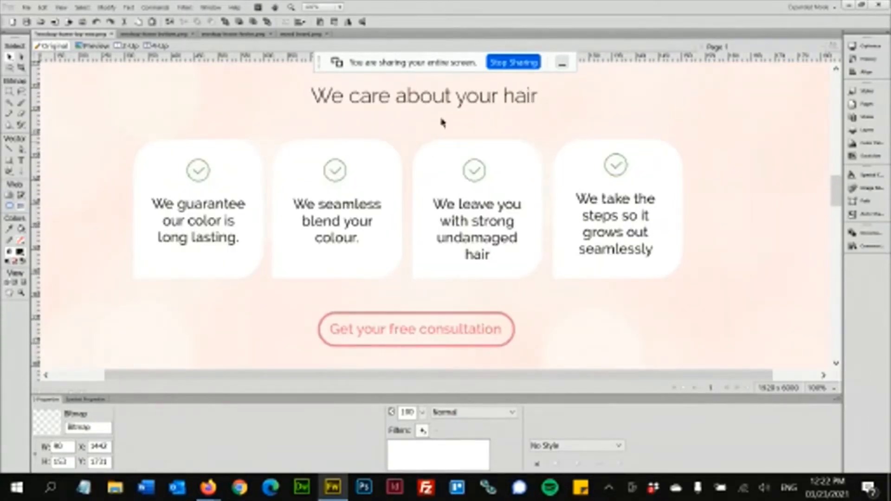
left_click(232, 185)
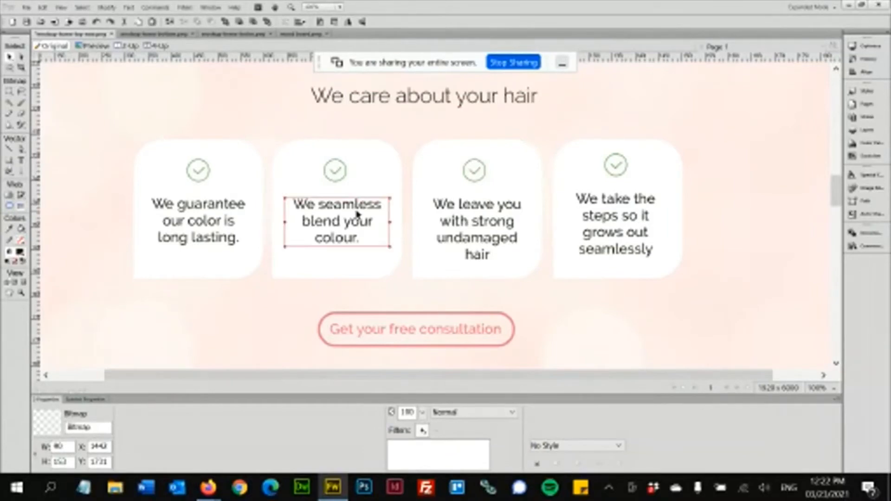
left_click(513, 246)
left_click(342, 199)
left_click(245, 179)
Step: Move the check icon of the "We take the steps" card down in line with the other three check icons
left_click(195, 174)
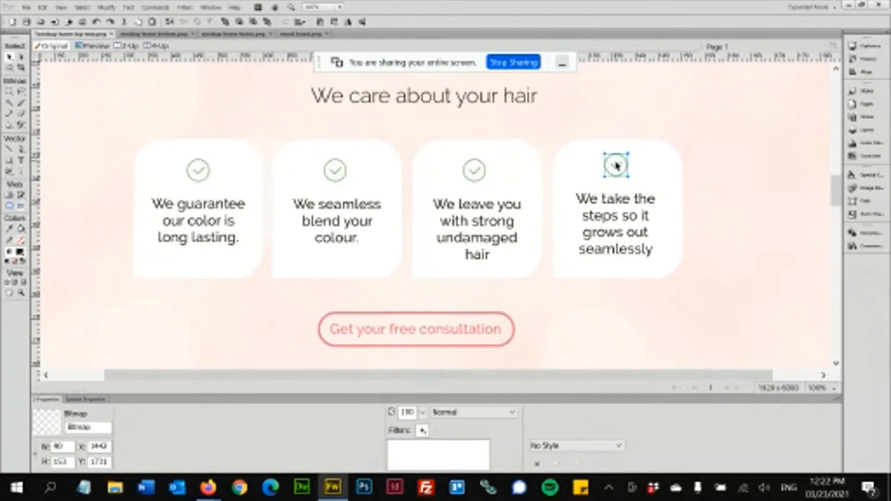
left_click(616, 167)
left_click_drag(616, 167, 616, 171)
Step: Compare the wording, text formatting and alignment of the text blocks in the four promise cards
left_click(294, 233)
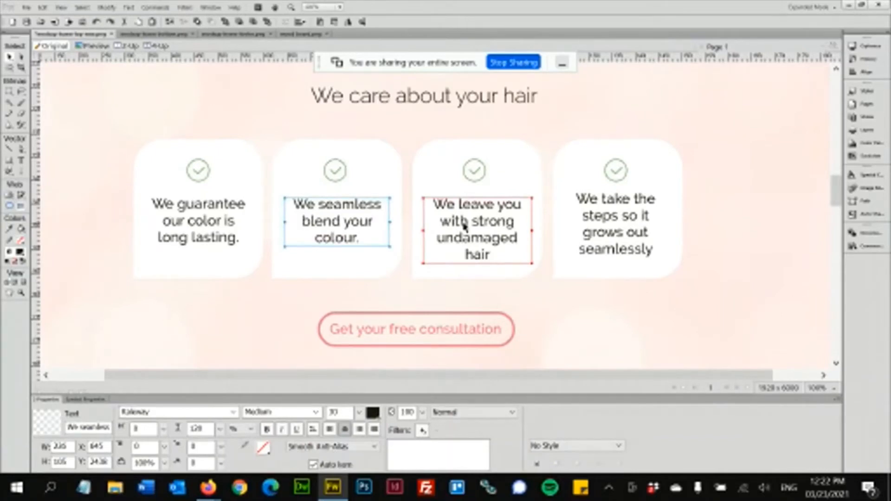
left_click(617, 227)
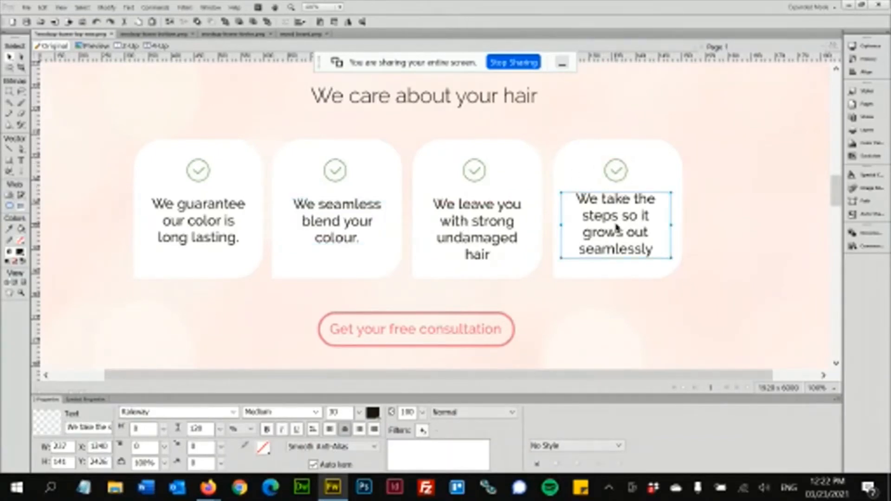
left_click(457, 241)
left_click(224, 223)
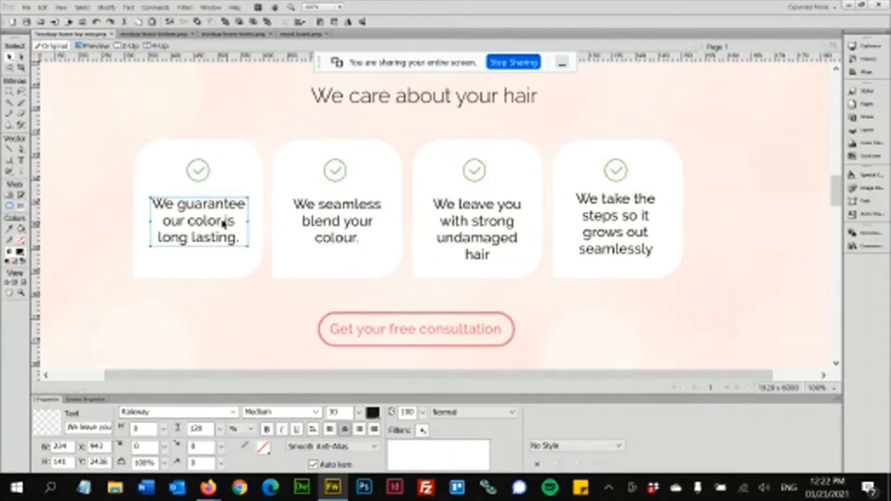
left_click(347, 219)
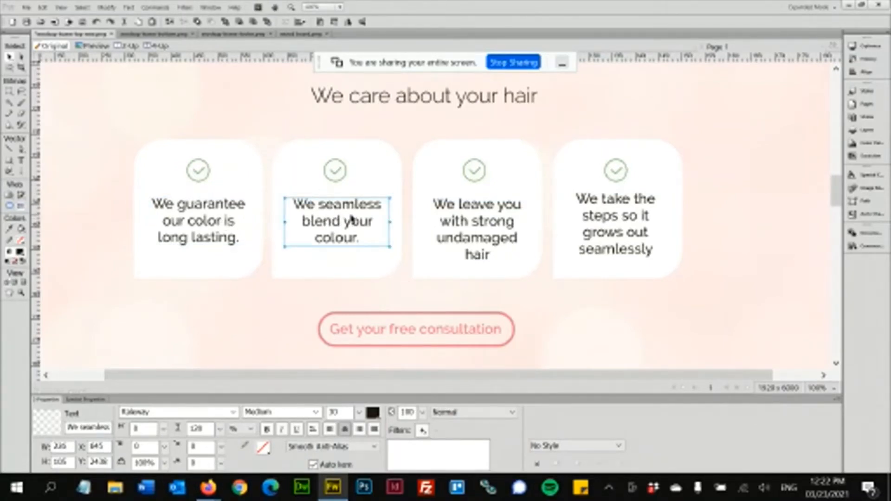
left_click(465, 230)
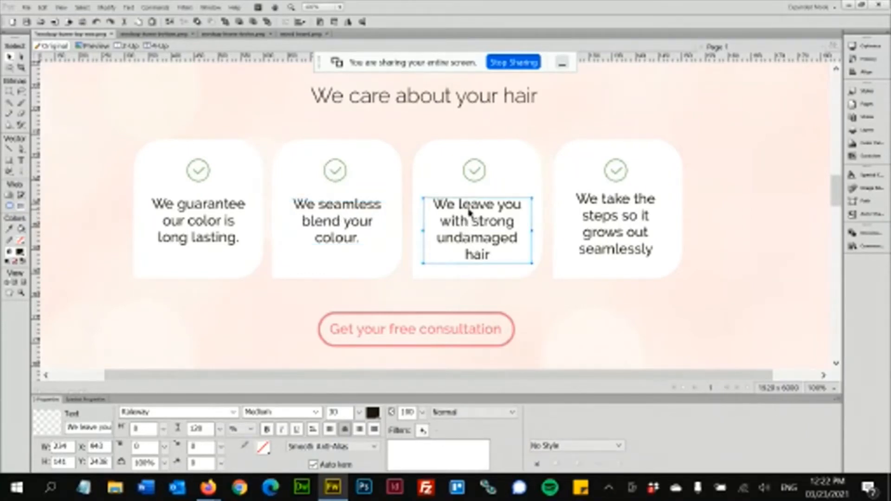
left_click(639, 227)
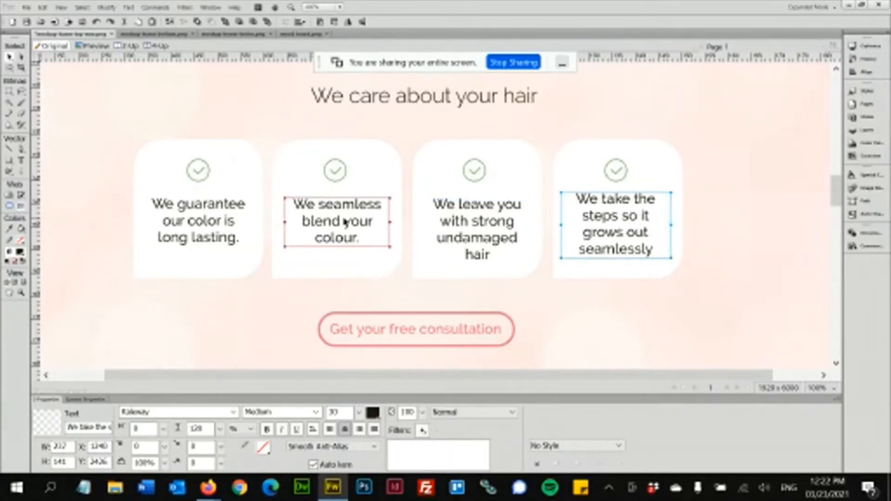
left_click(179, 226)
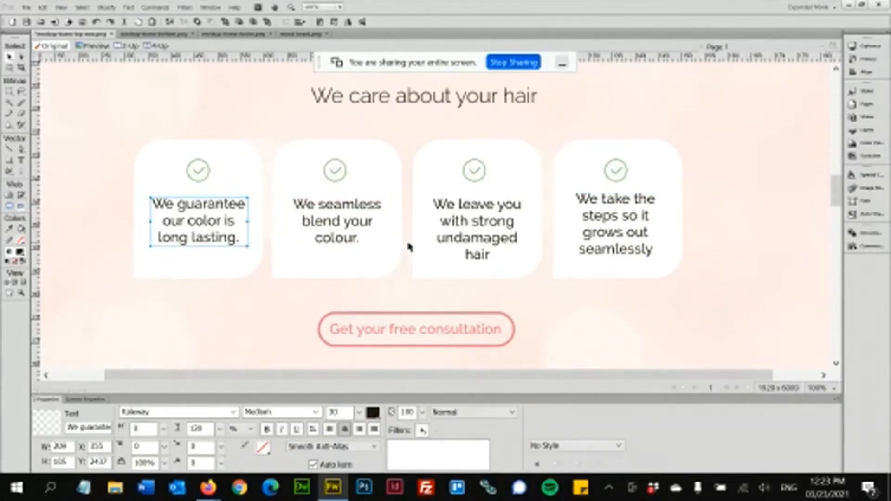
left_click(620, 234)
left_click(483, 224)
left_click(339, 218)
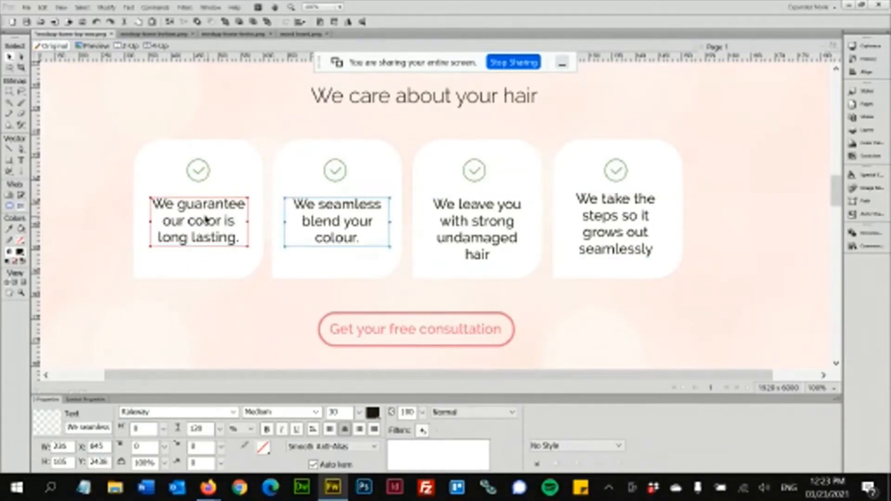
Step: Move the "We take the steps so it grows out seamlessly" text down in line with the text of the other cards
left_click(207, 220)
left_click_drag(627, 240, 628, 248)
left_click(464, 222)
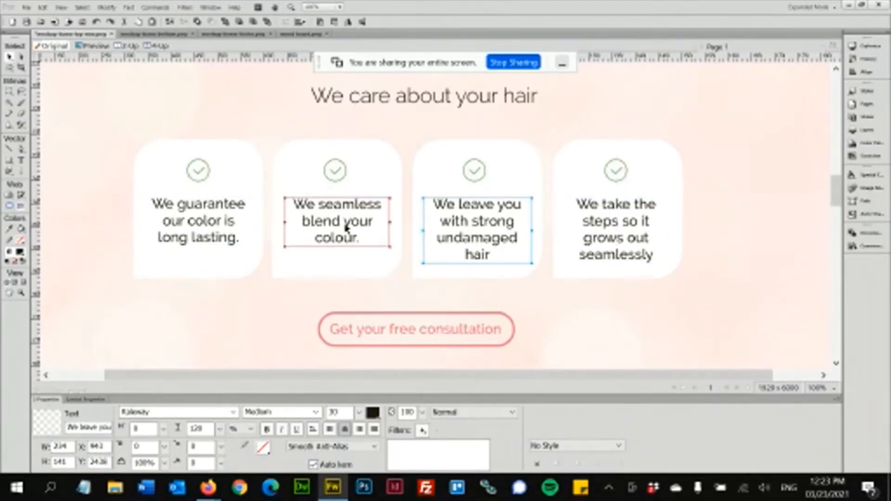
left_click(346, 227)
Step: Inspect the "We care about your hair" heading's text formatting and look over the strip of hair photos
left_click(428, 97)
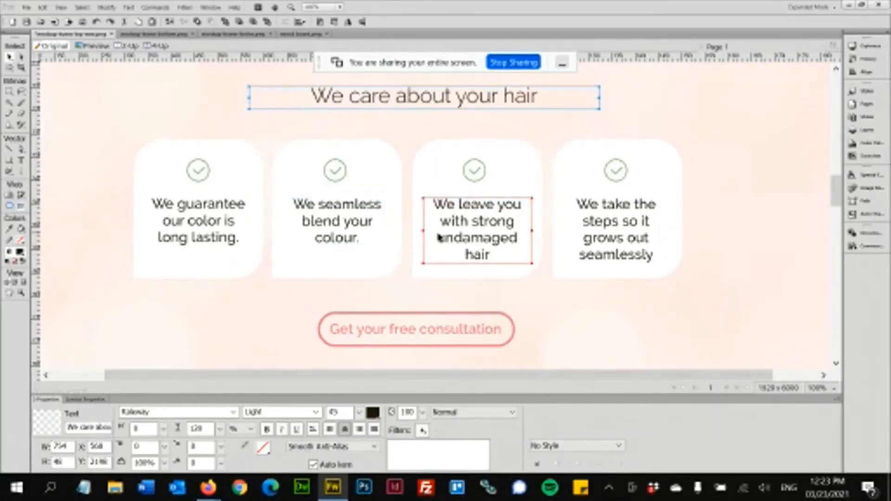
scroll(454, 302, "down", 5)
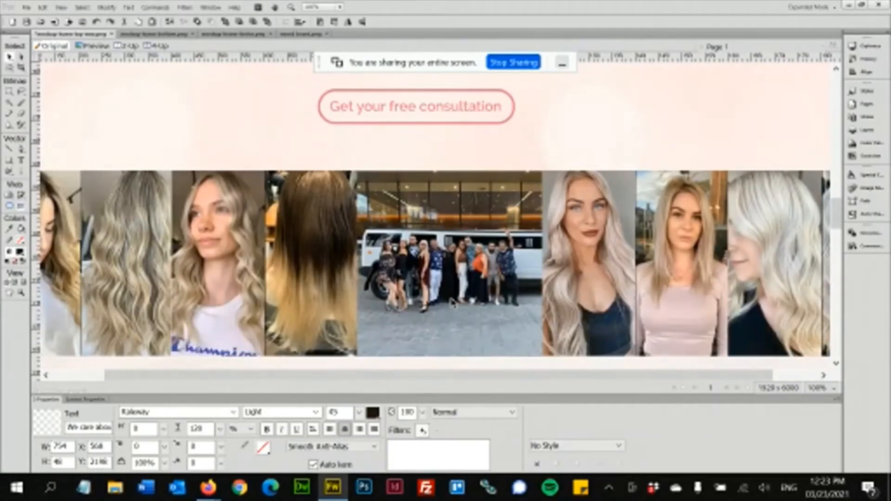
scroll(304, 267, "down", 1)
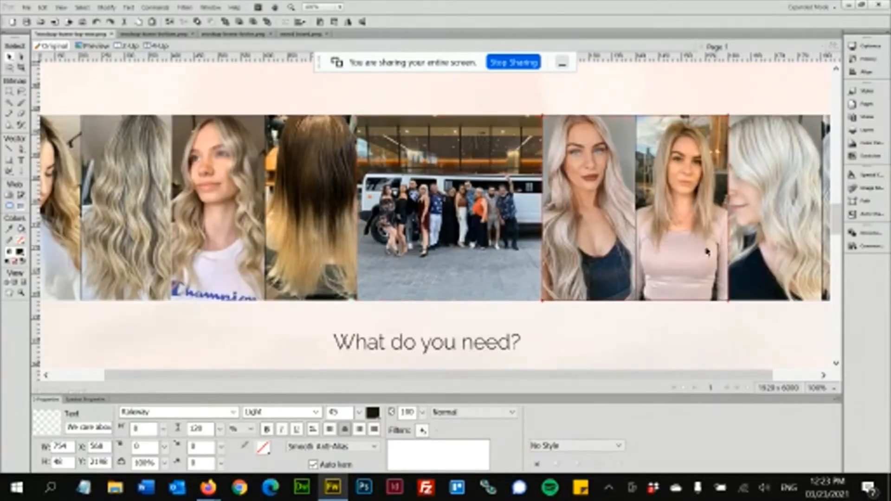
scroll(588, 209, "down", 2)
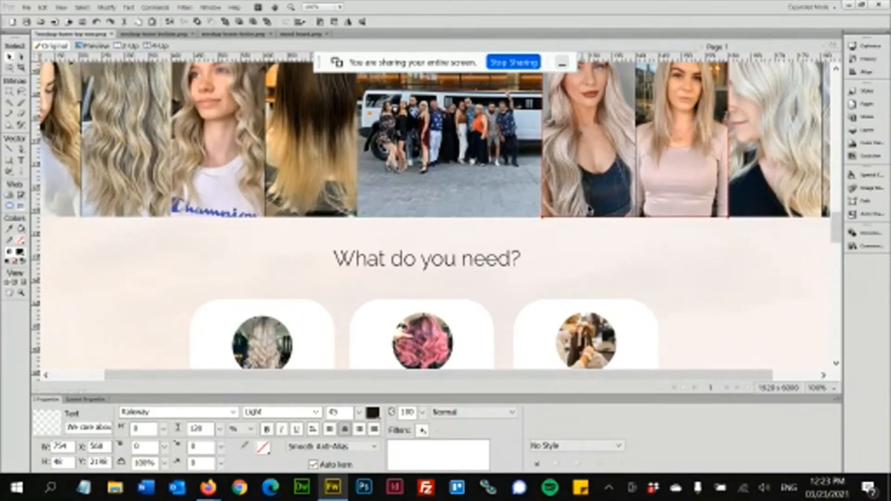
Step: Examine the six service cards under "What do you need?" and the rectangle overlaying the faded bridge background
scroll(590, 209, "down", 5)
left_click(553, 133)
scroll(553, 133, "up", 1)
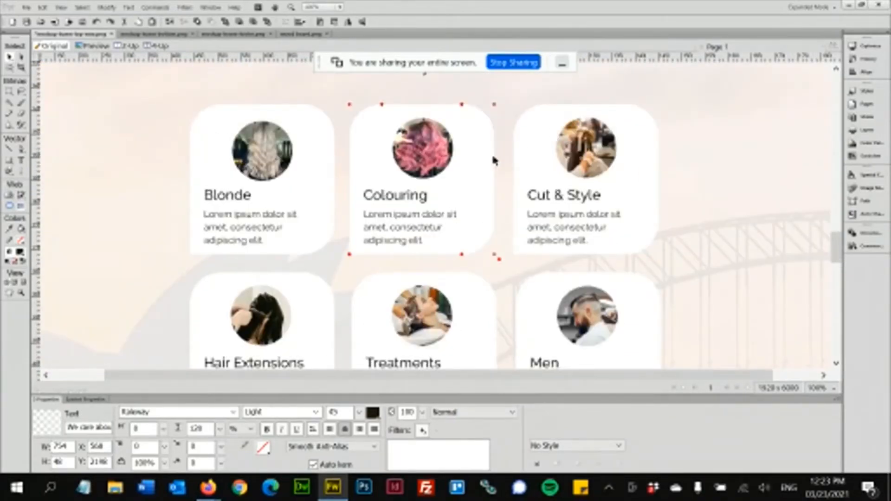
scroll(670, 221, "down", 5)
scroll(695, 220, "up", 4)
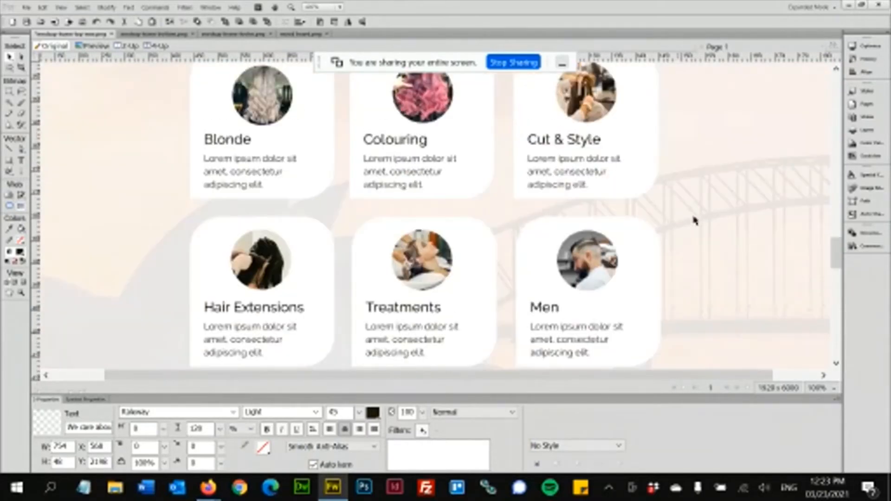
scroll(742, 219, "down", 1)
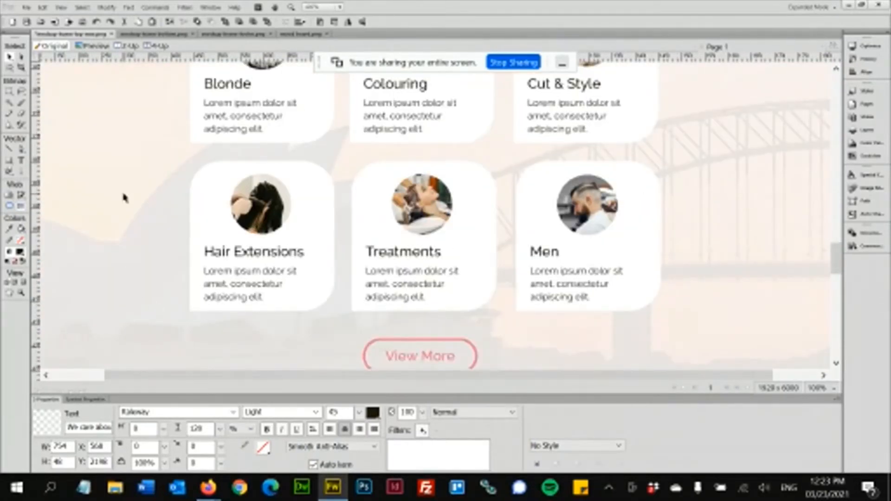
left_click(138, 252)
Step: Review the page flow and backgrounds from the statistics section through the promise cards to the service cards
scroll(724, 203, "up", 10)
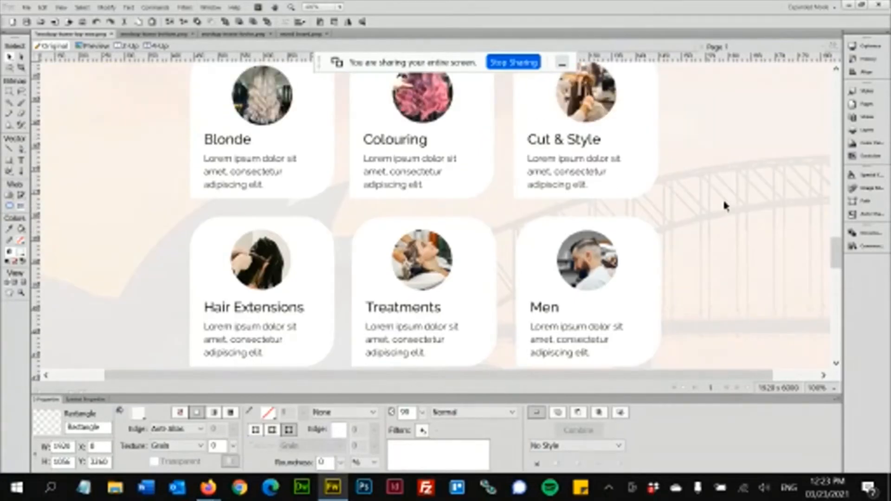
scroll(724, 202, "up", 10)
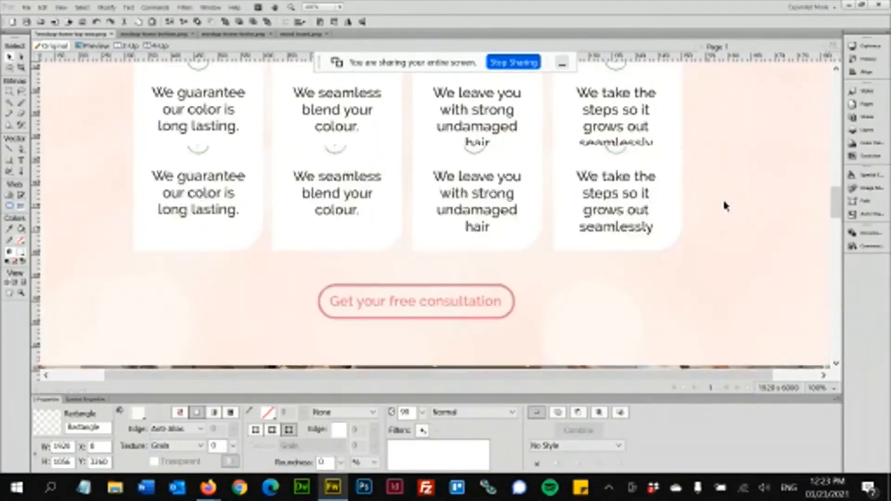
scroll(723, 199, "down", 2)
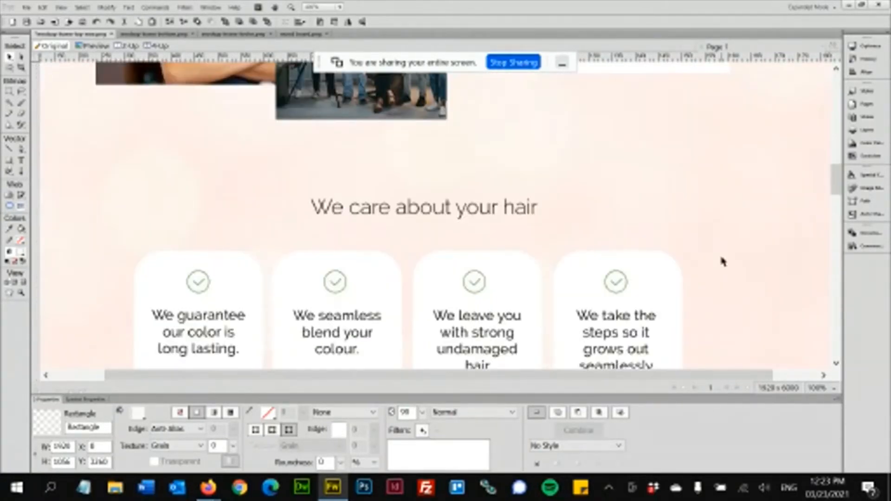
scroll(717, 241, "down", 2)
scroll(742, 191, "up", 9)
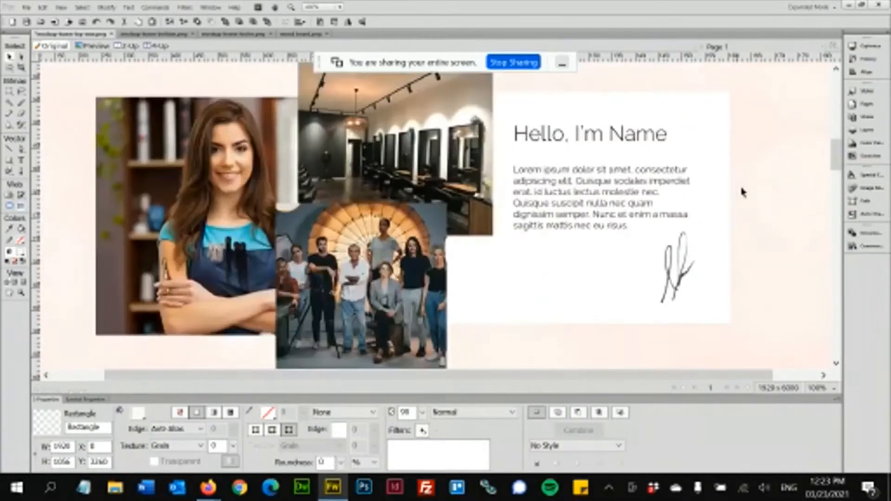
scroll(742, 192, "up", 6)
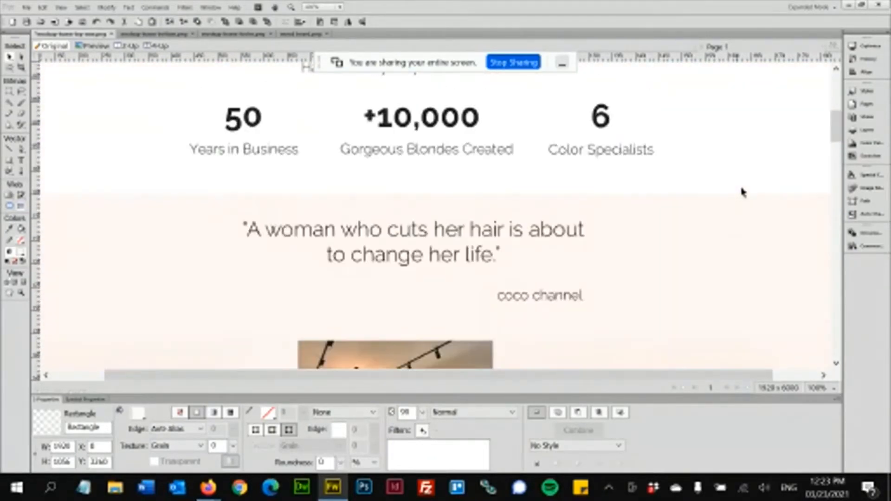
scroll(741, 260, "down", 9)
scroll(741, 262, "down", 6)
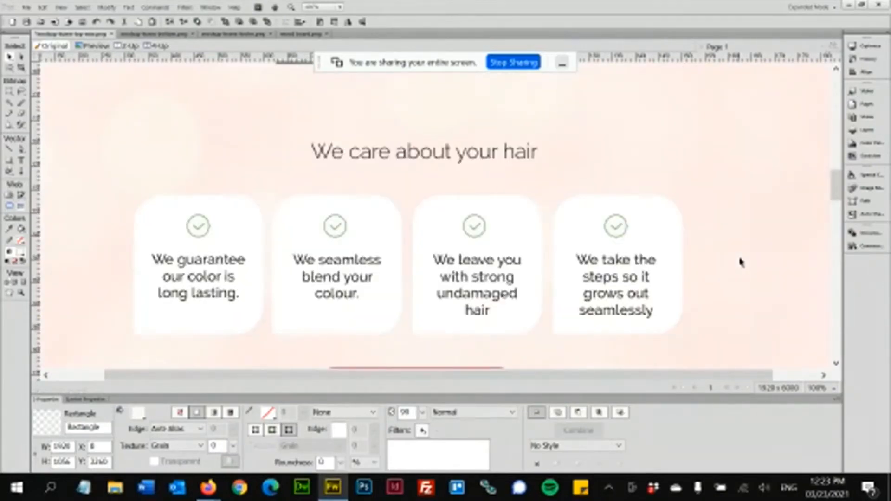
scroll(741, 262, "down", 10)
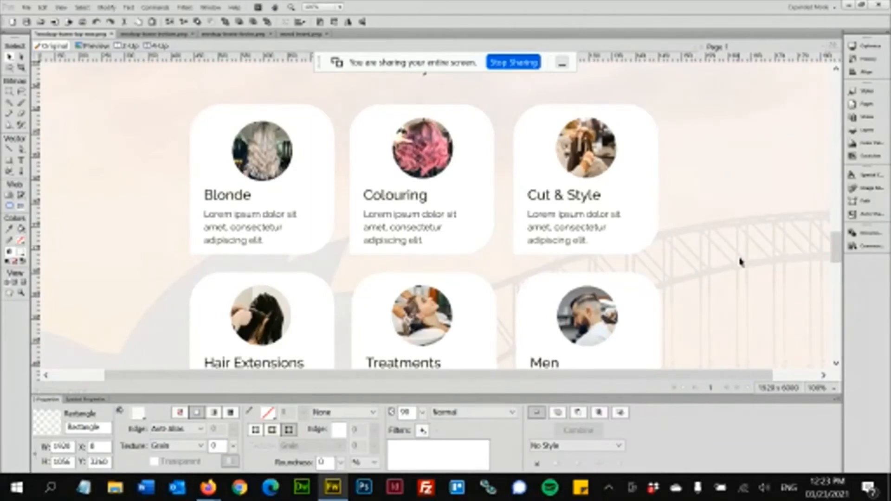
scroll(742, 263, "down", 2)
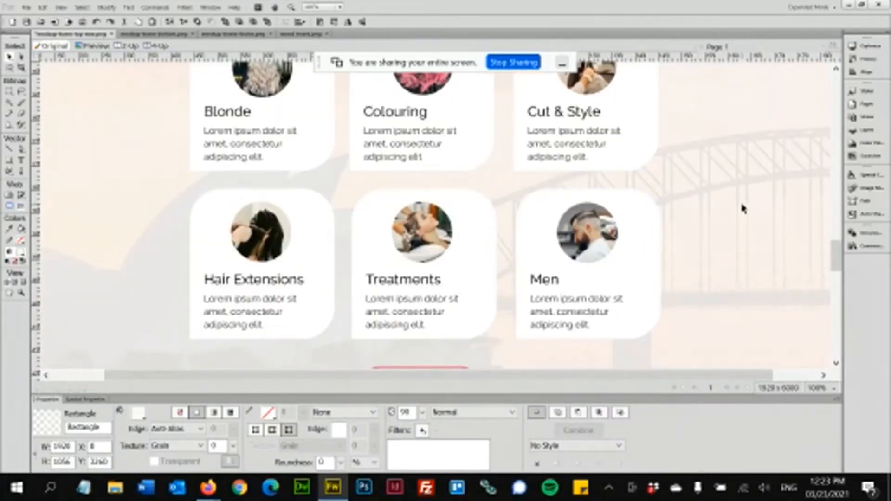
Step: Inspect the text formatting of the Cut & Style, Colouring and Blonde card titles and the Colouring card's white background shape
scroll(743, 208, "up", 1)
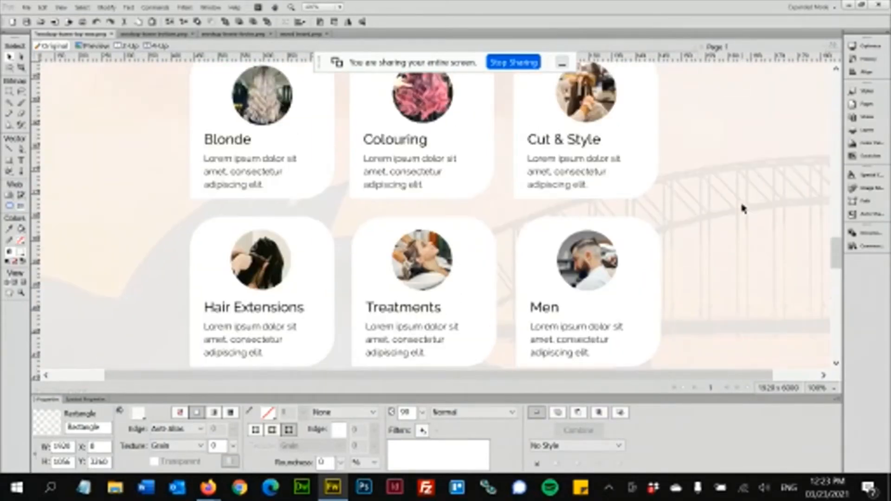
left_click(581, 145)
left_click(397, 141)
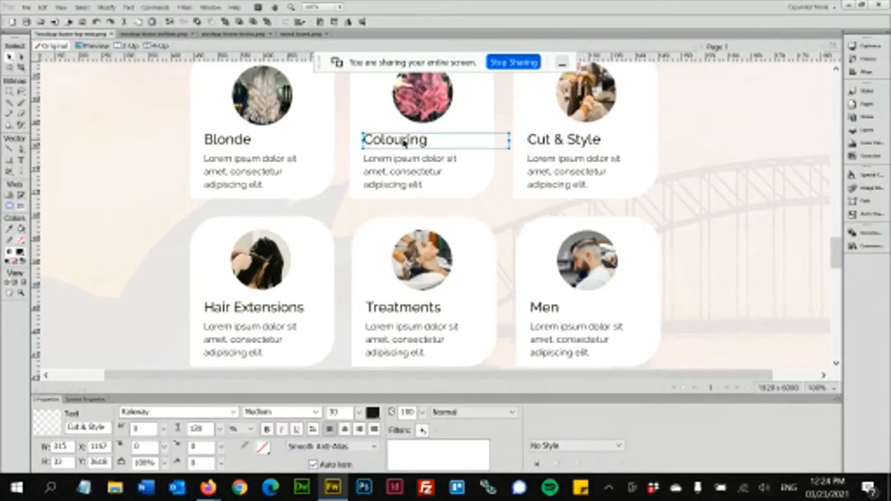
left_click(251, 144)
left_click(328, 193)
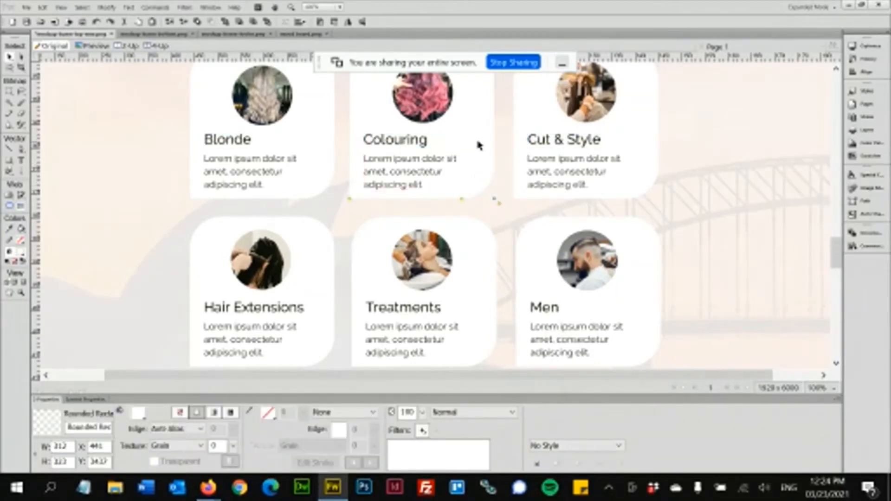
Step: Try the Blonde card's rounded rectangle with no fill and a white 1-Pixel Soft outline of size 10
left_click(318, 175)
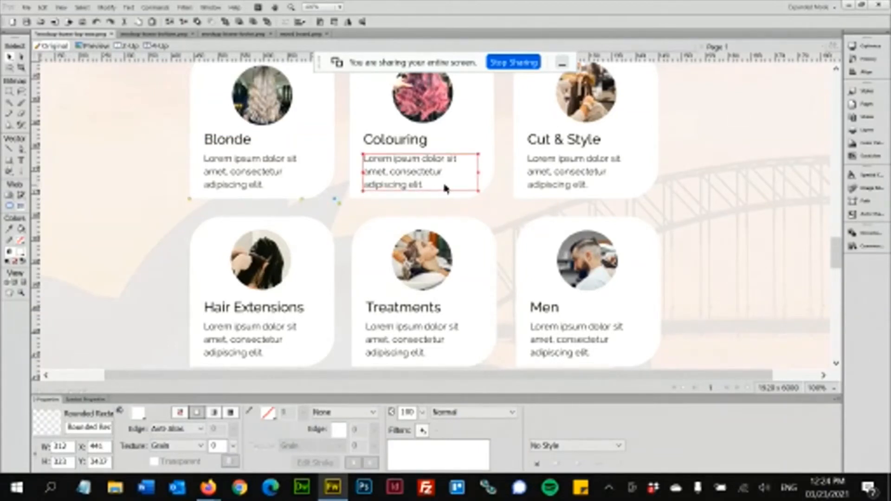
left_click(180, 412)
left_click(269, 413)
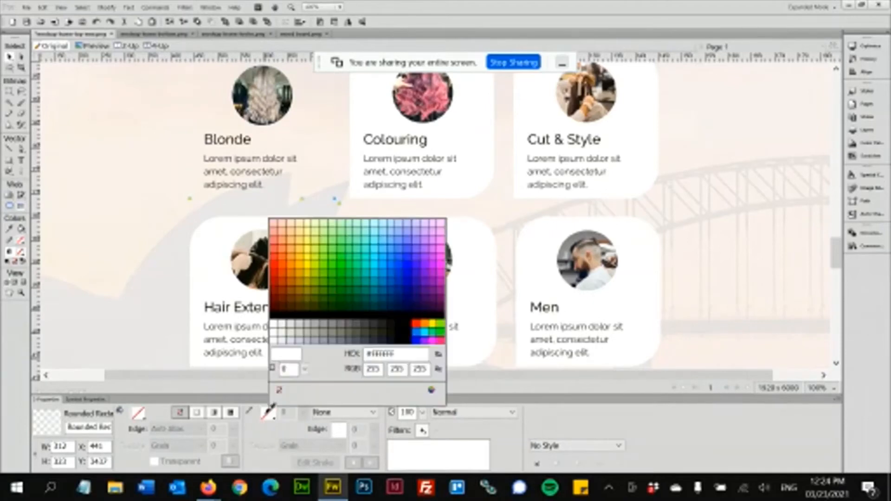
left_click(279, 317)
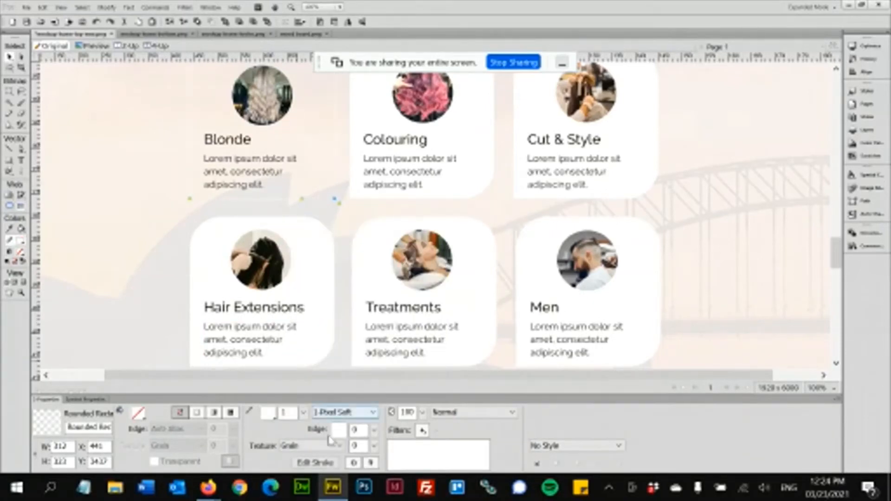
type("10")
key("Return")
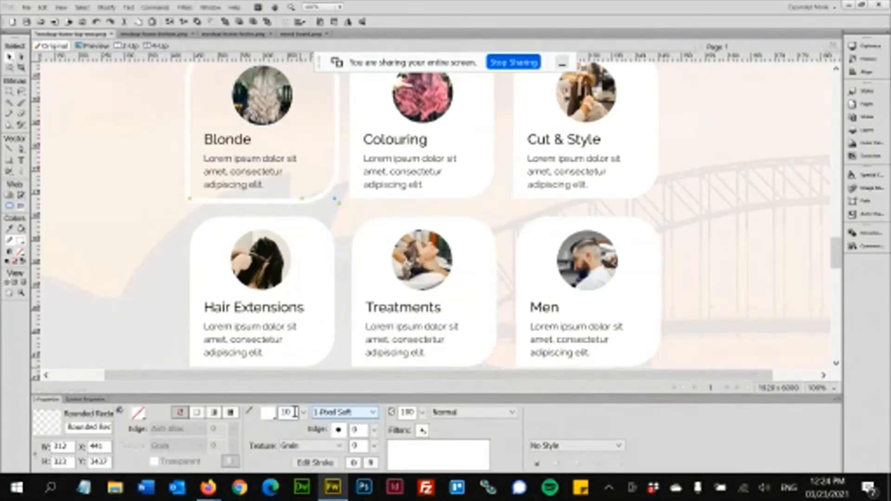
left_click(410, 222)
scroll(410, 222, "down", 1)
scroll(411, 222, "up", 2)
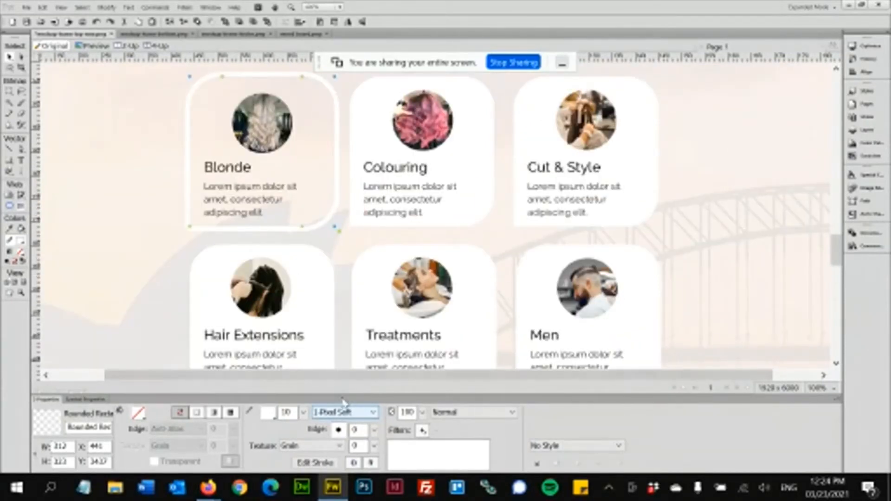
Step: Undo the outline and fill changes on the Blonde card
key("ctrl+z")
key("ctrl+z")
key("ctrl+z")
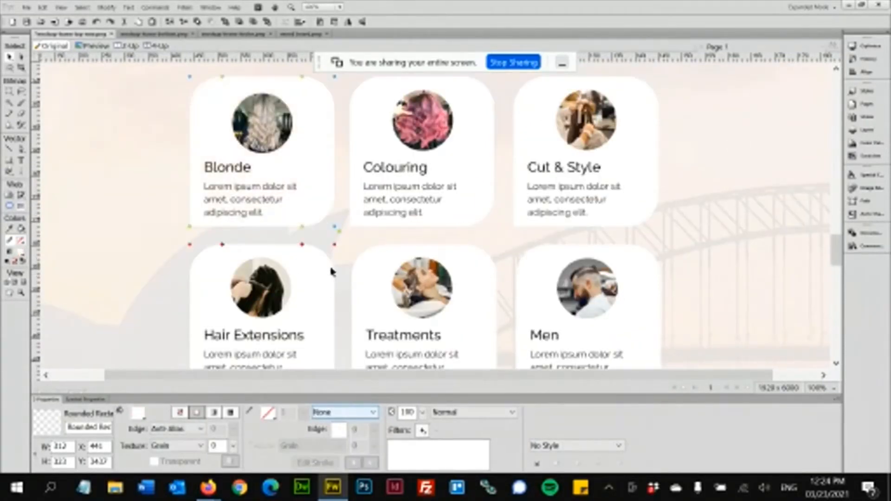
Step: Check the circular photos on the Treatments, Men, Cut & Style and Colouring service cards
scroll(336, 272, "down", 2)
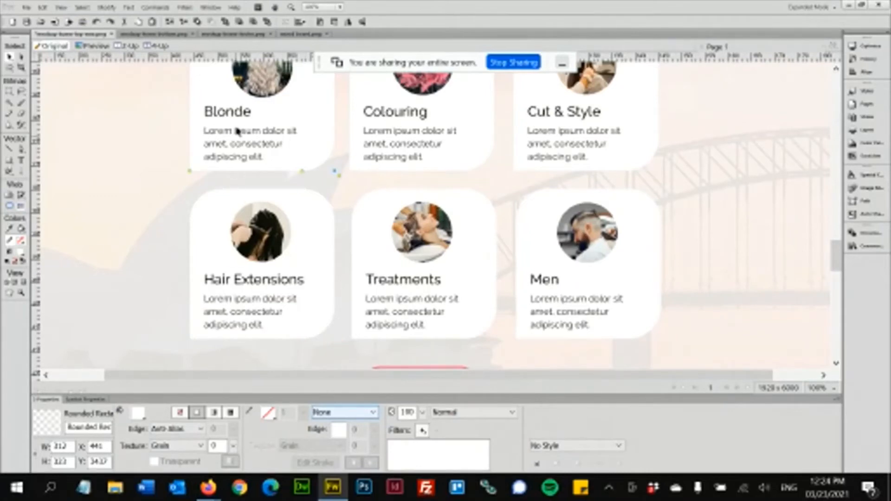
scroll(237, 131, "up", 2)
left_click(426, 315)
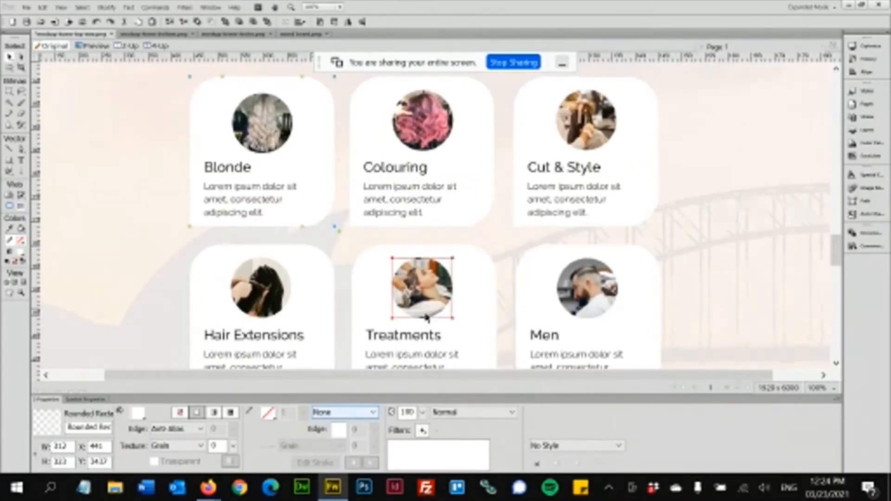
left_click(599, 286)
left_click(597, 125)
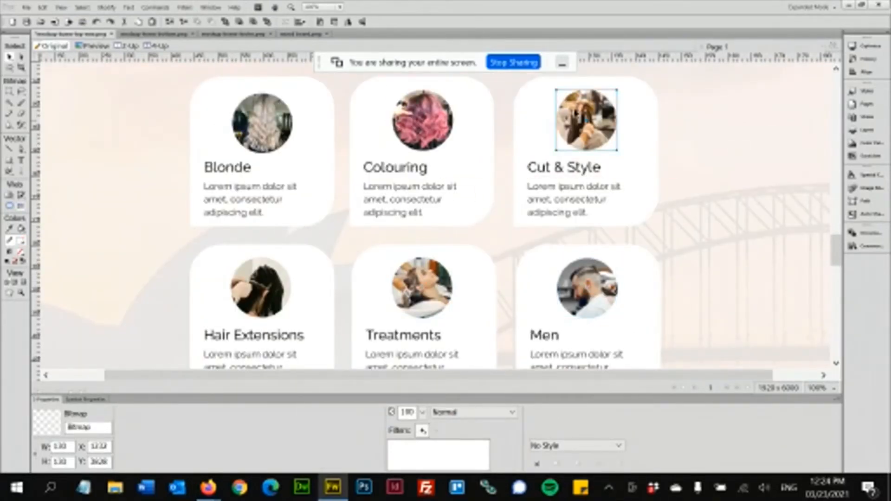
left_click(404, 131)
Step: Review the whole page flow from the service cards up to the header and down to the transformation photo gallery
scroll(404, 130, "down", 4)
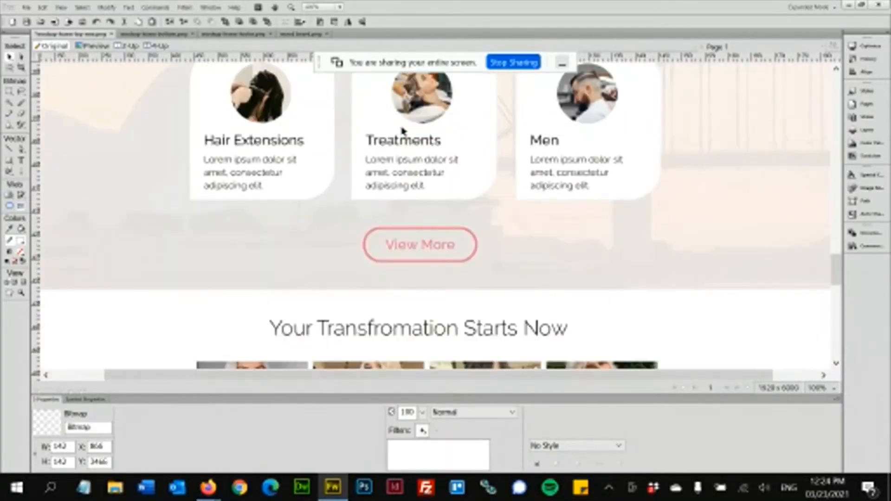
scroll(458, 253, "down", 5)
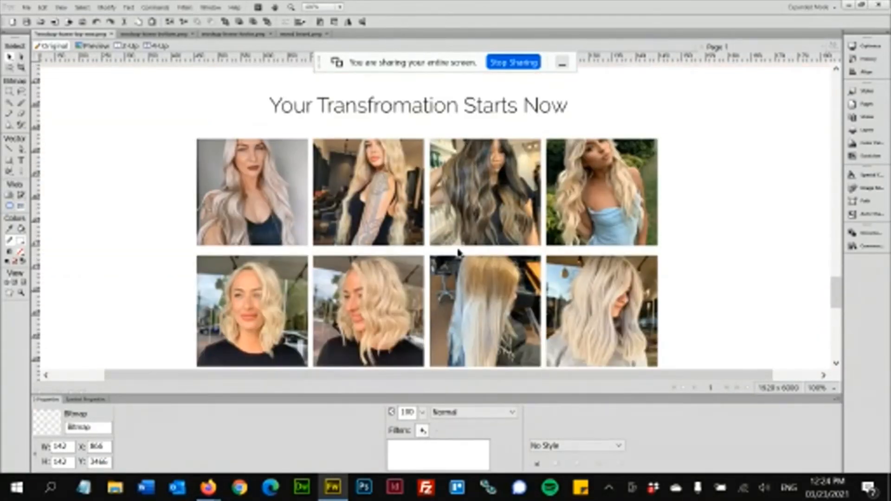
scroll(548, 233, "up", 5)
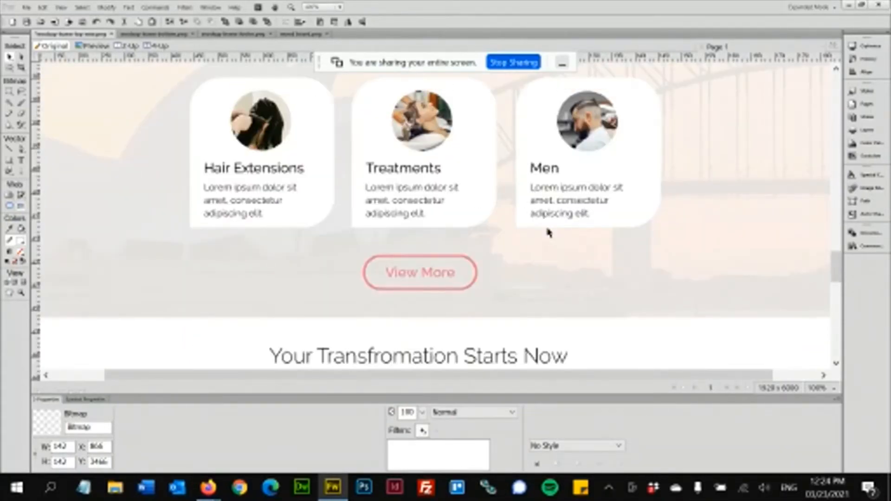
scroll(548, 233, "up", 10)
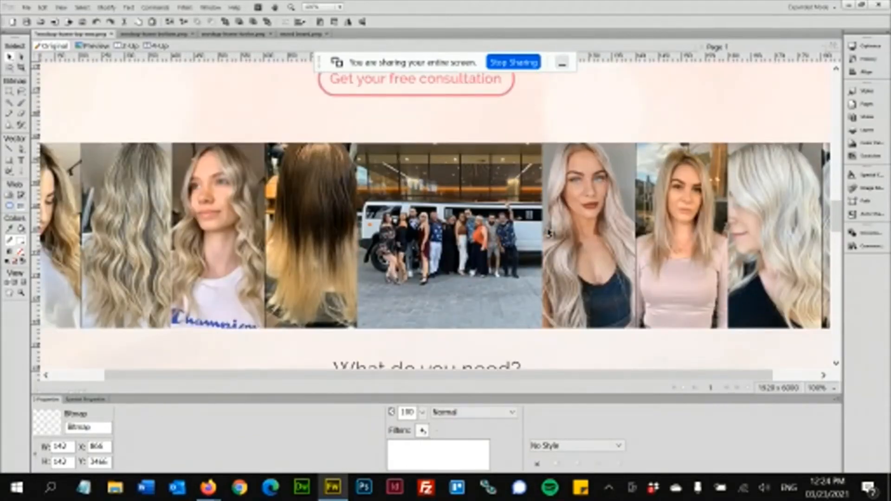
scroll(548, 232, "up", 15)
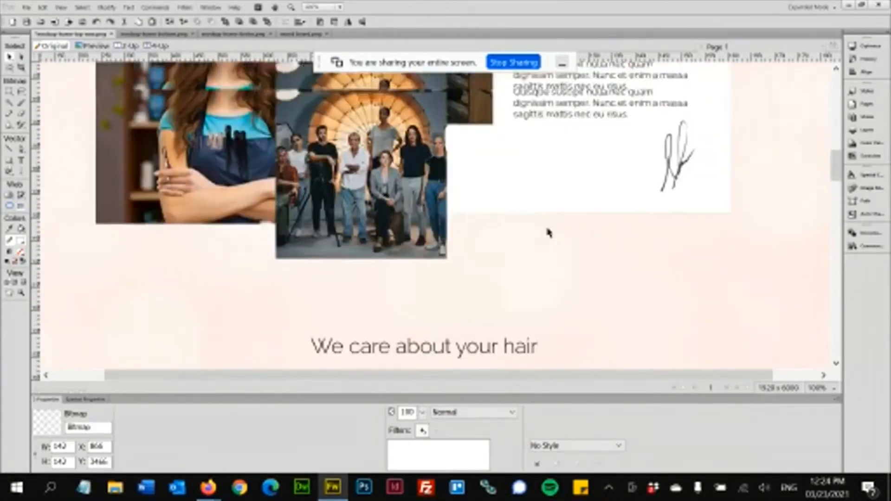
scroll(548, 233, "up", 15)
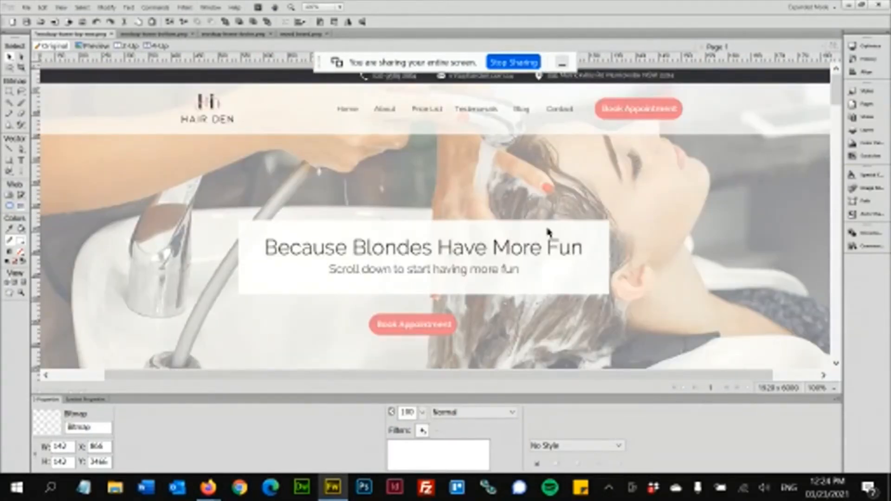
scroll(548, 232, "down", 20)
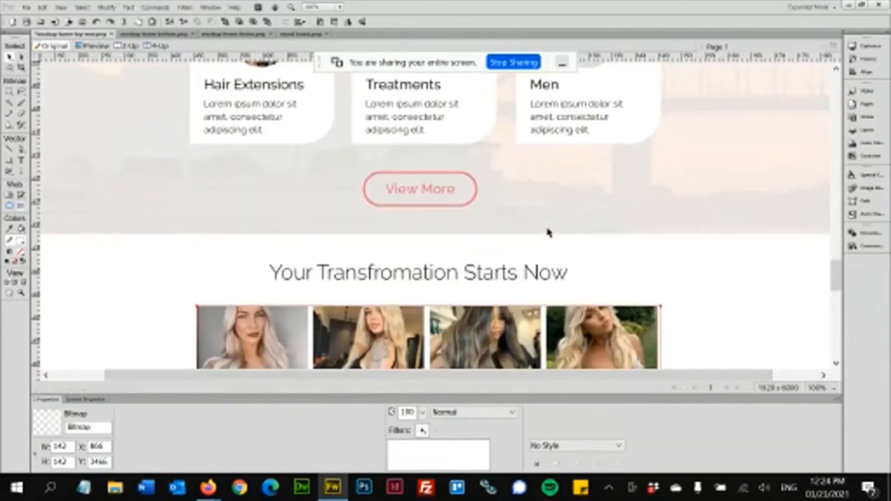
scroll(548, 233, "down", 5)
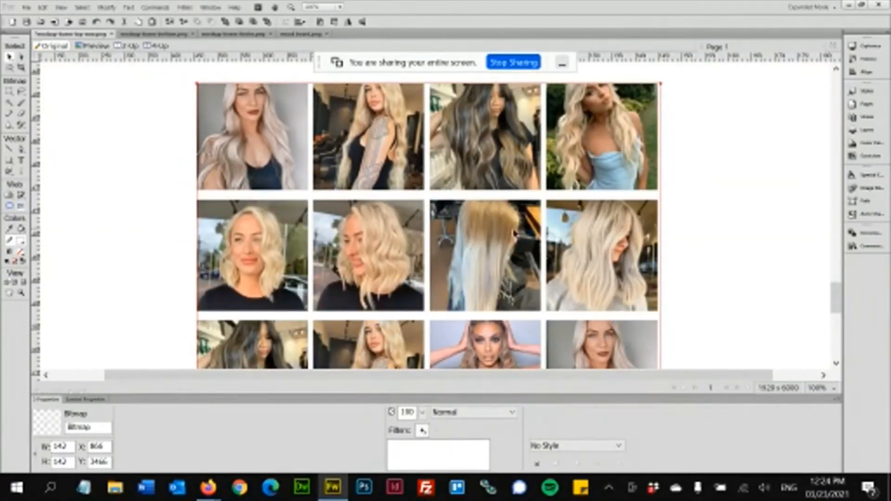
Step: Examine the photo grid image and all its rows in the "Your Transfromation Starts Now" section
left_click(278, 158)
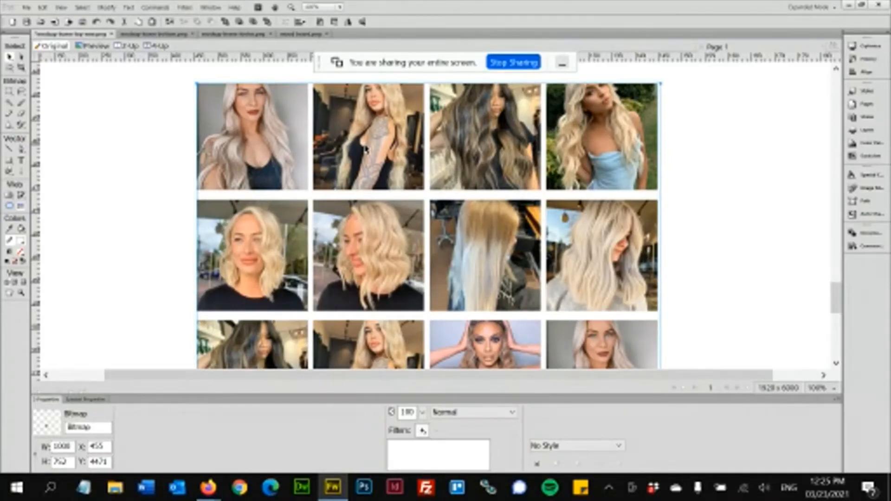
scroll(365, 148, "down", 2)
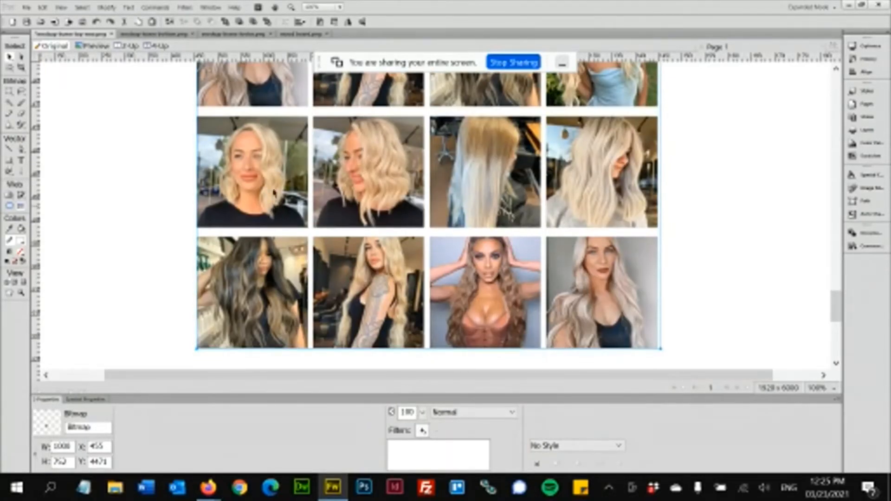
scroll(348, 128, "up", 2)
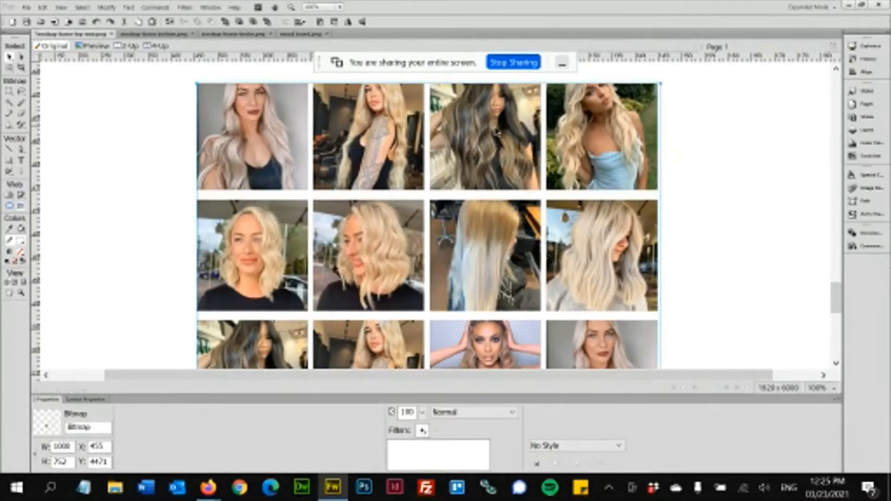
scroll(510, 133, "up", 5)
scroll(468, 219, "down", 8)
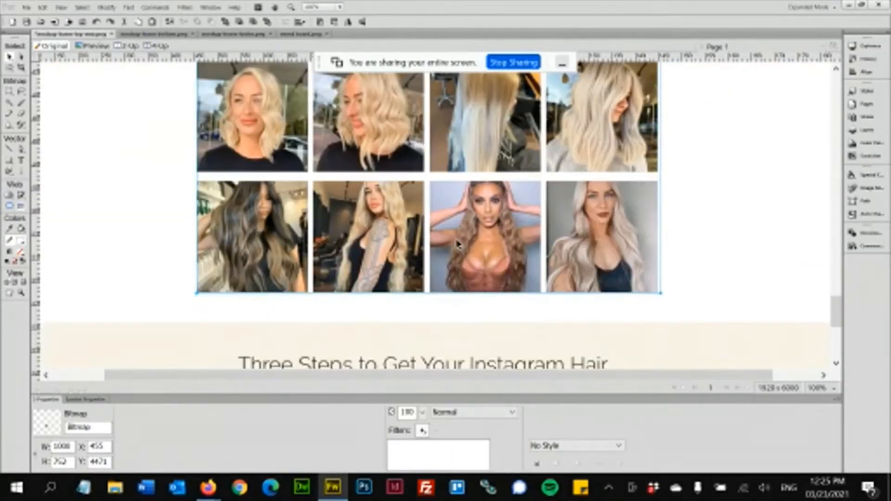
Step: Inspect the text formatting of the "Three Steps to Get Your Instagram Hair" heading, its subtitle, and the Consultation title and description
scroll(390, 212, "down", 5)
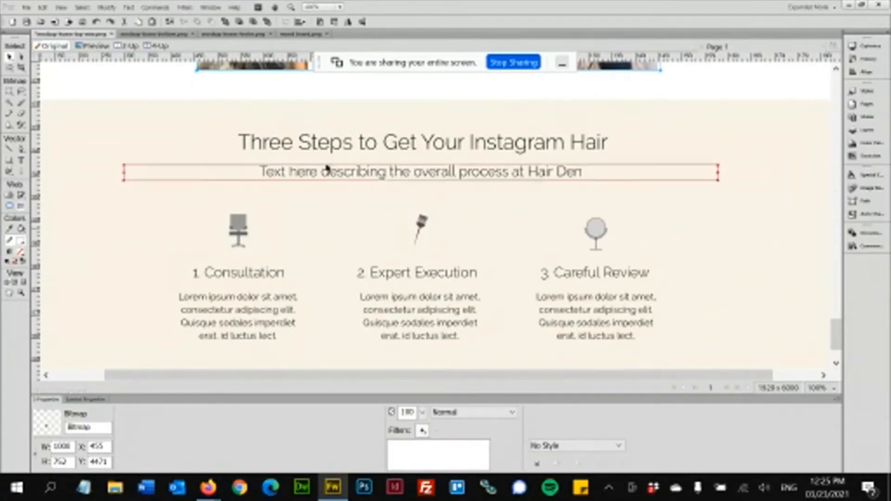
left_click(289, 142)
left_click(327, 171)
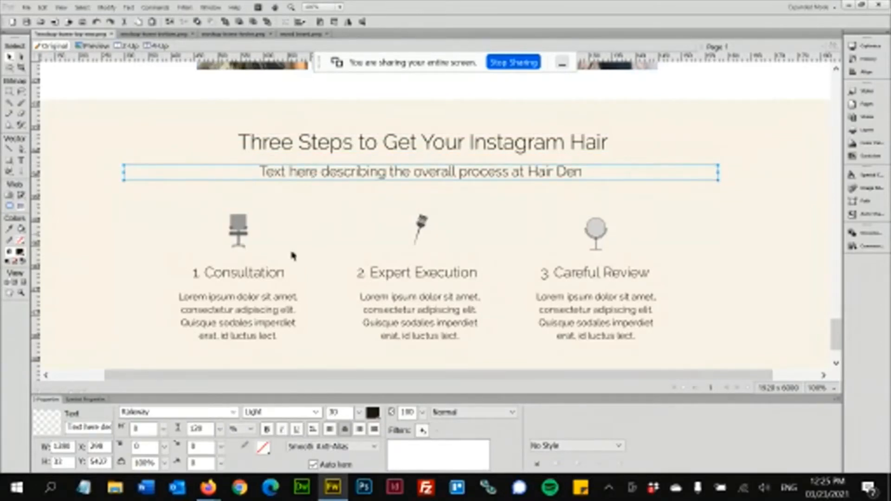
scroll(331, 283, "down", 2)
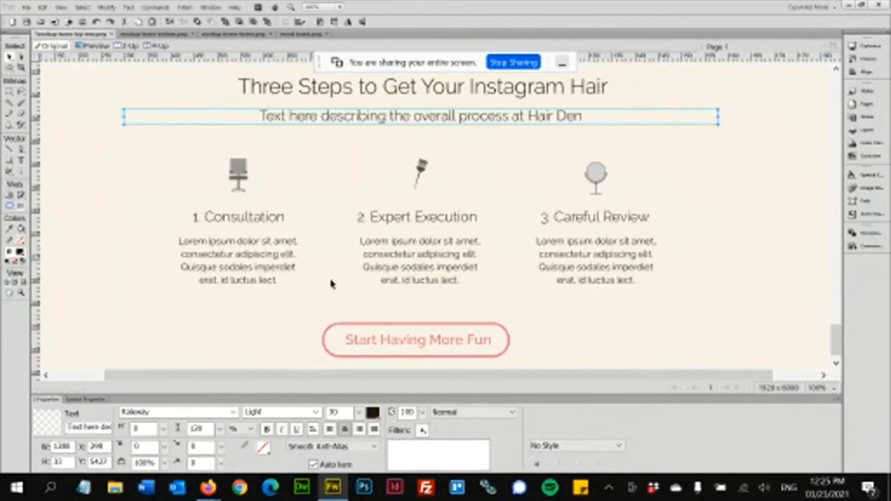
scroll(332, 283, "up", 2)
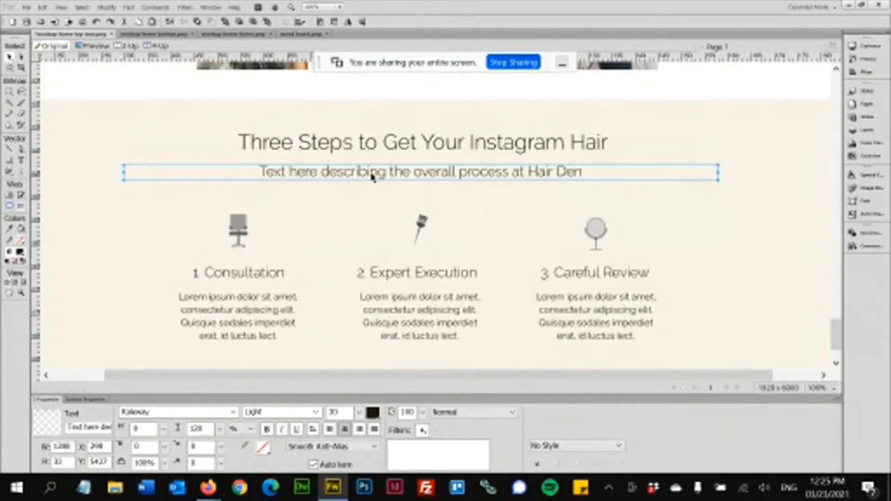
left_click(370, 143)
left_click(227, 274)
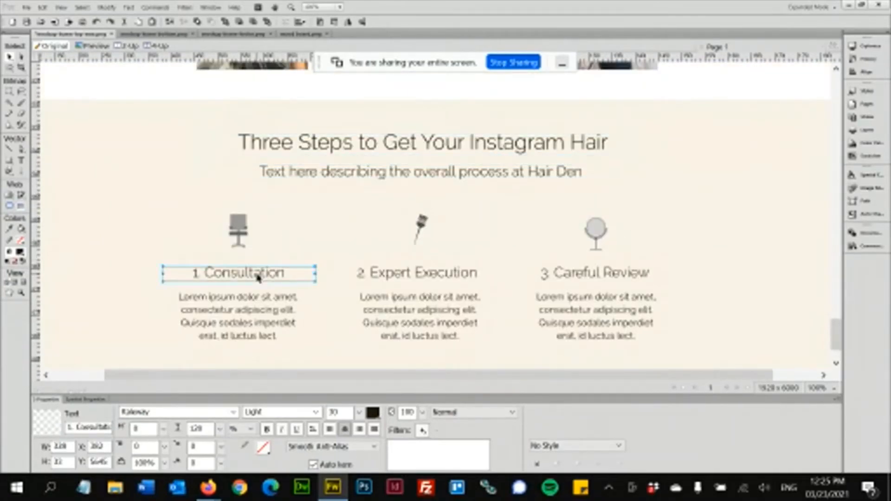
left_click(249, 322)
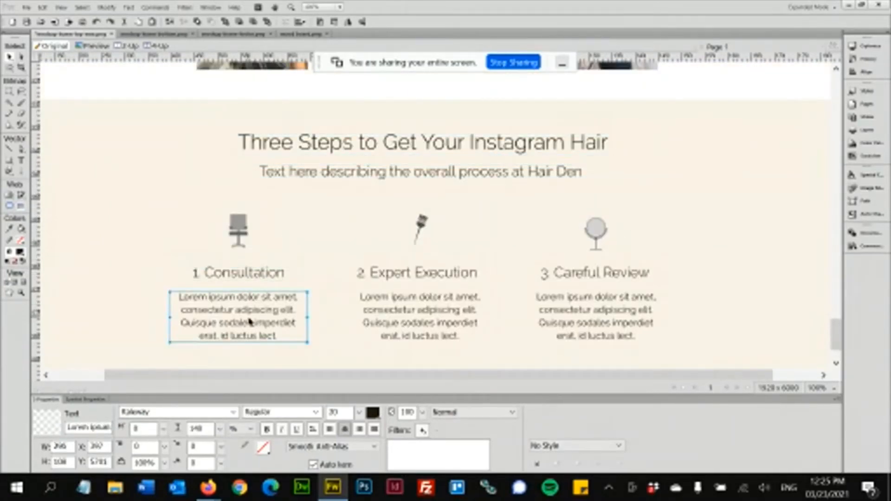
Step: Inspect the chair, brush and mirror icons above the three steps, returning to the Pointer tool
left_click(239, 236)
left_click(239, 235)
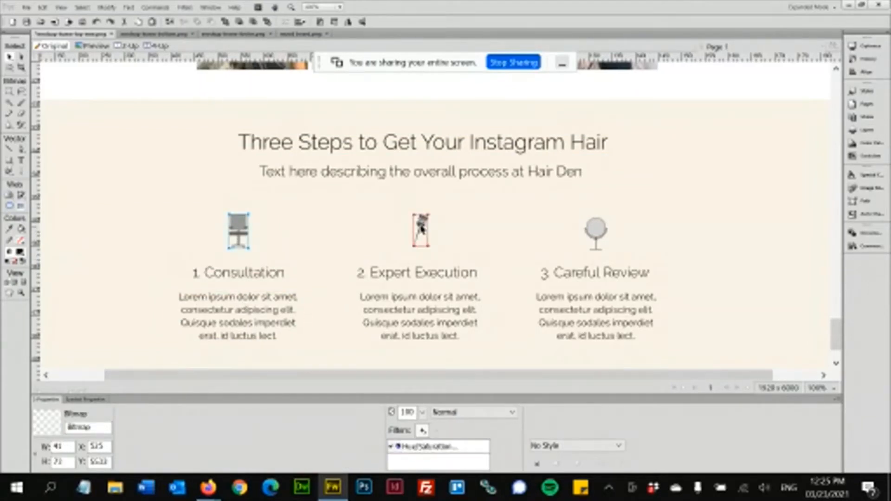
left_click(421, 227)
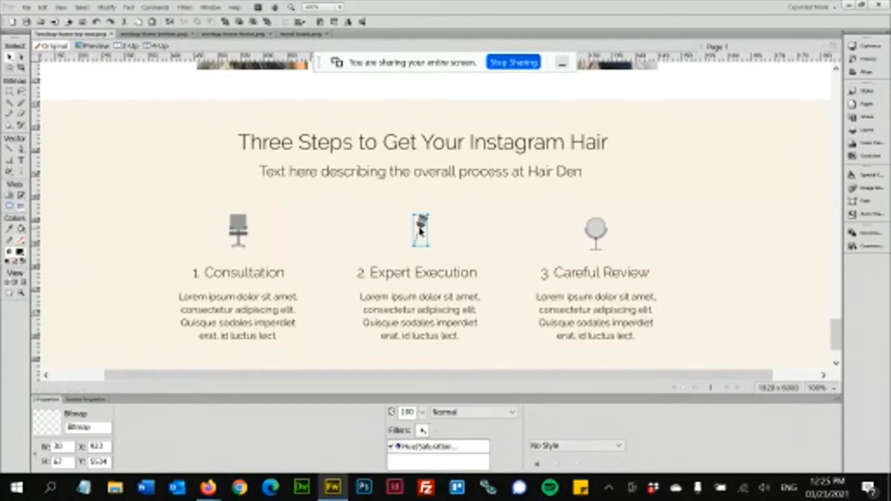
double_click(589, 235)
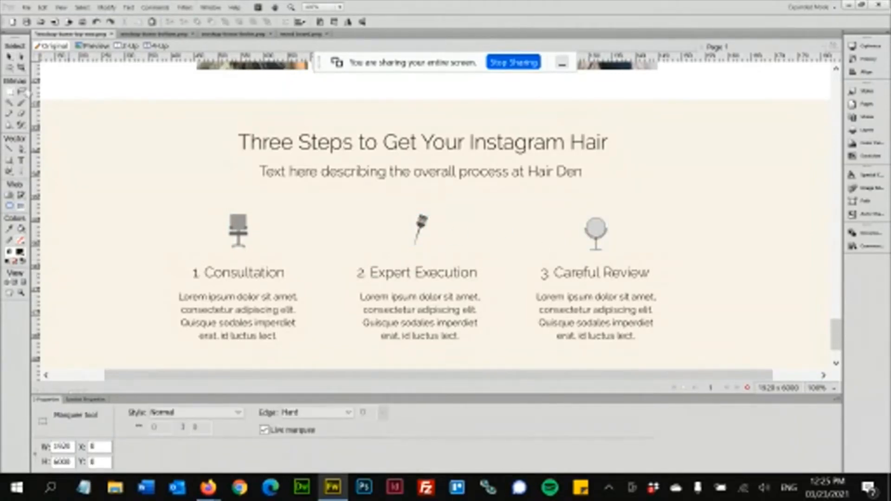
left_click(9, 57)
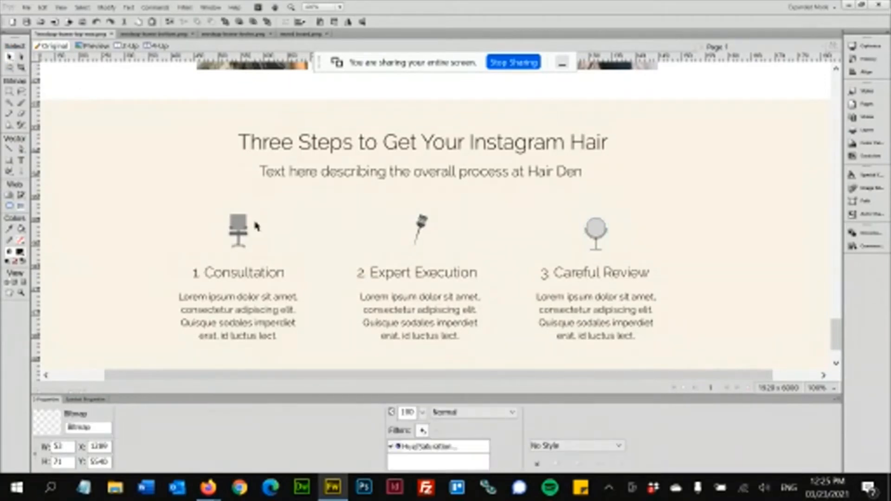
Step: Try moving the cream background rectangle of the three-steps section, undo the move, and review the section down to its "Start Having More Fun" button
left_click_drag(256, 226, 247, 249)
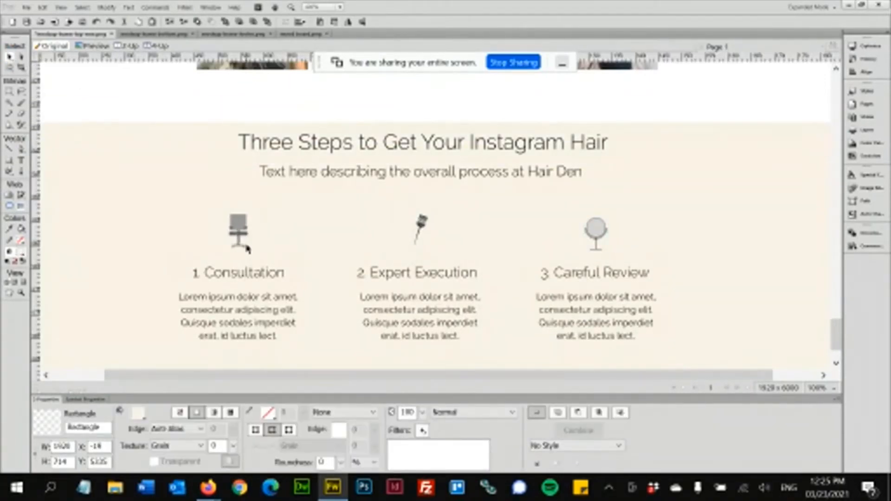
key("ctrl+z")
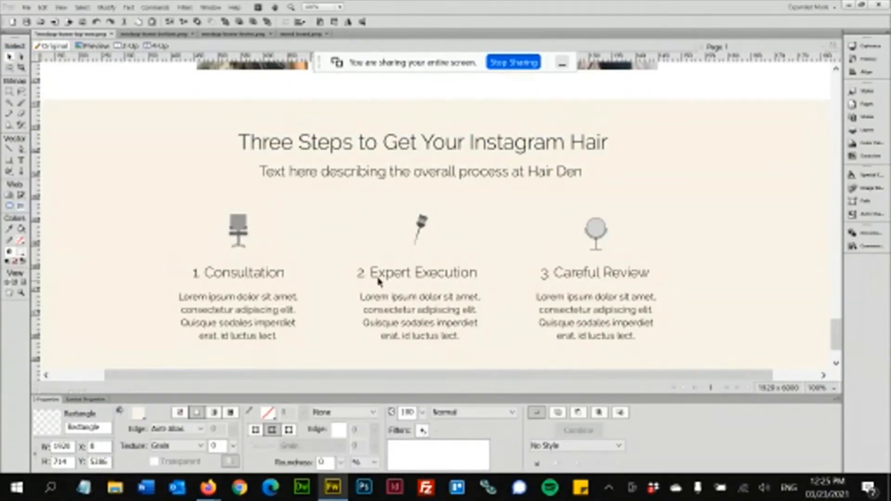
scroll(284, 278, "down", 3)
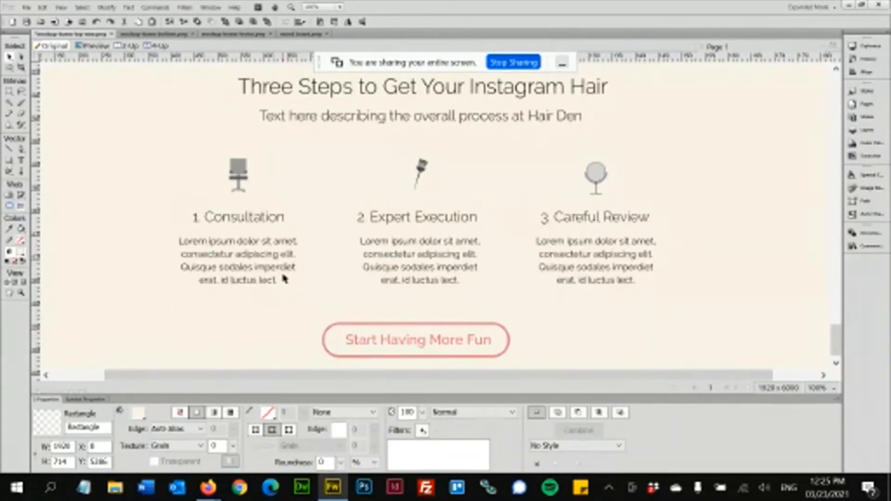
scroll(284, 278, "up", 3)
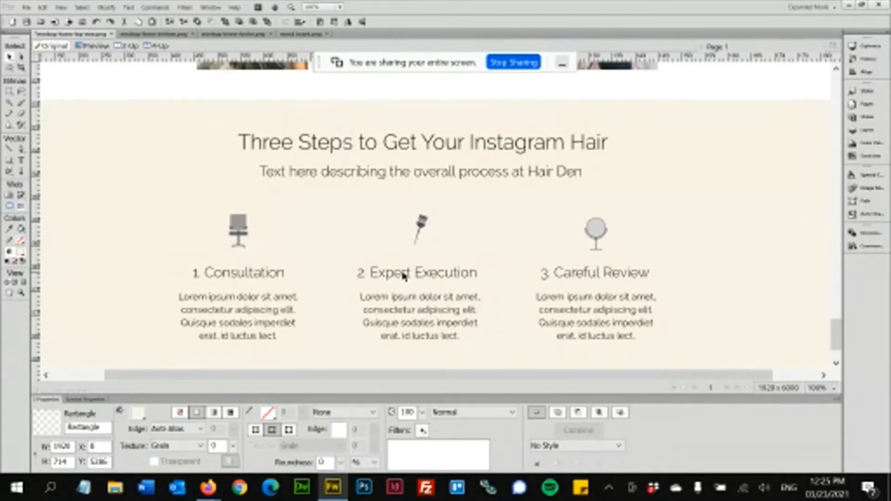
Step: Review the page from the photo gallery up to the statistics and quote sections, and back down to the three steps
scroll(403, 275, "up", 15)
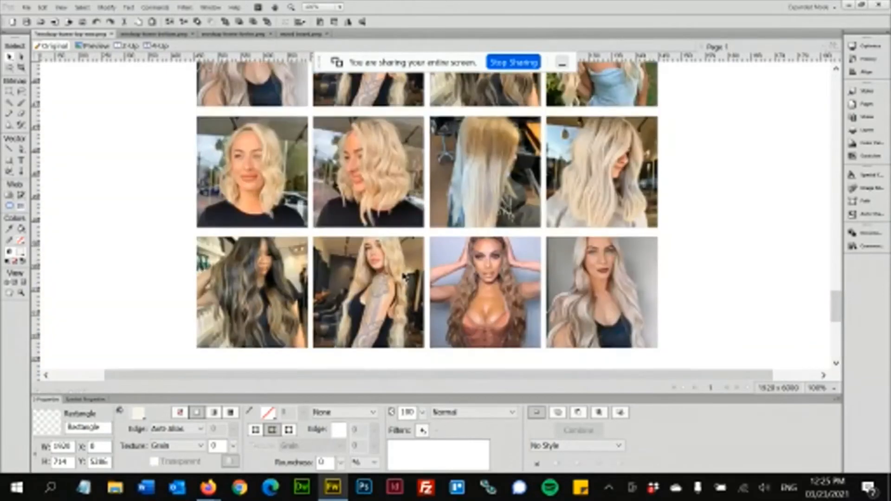
scroll(583, 205, "down", 10)
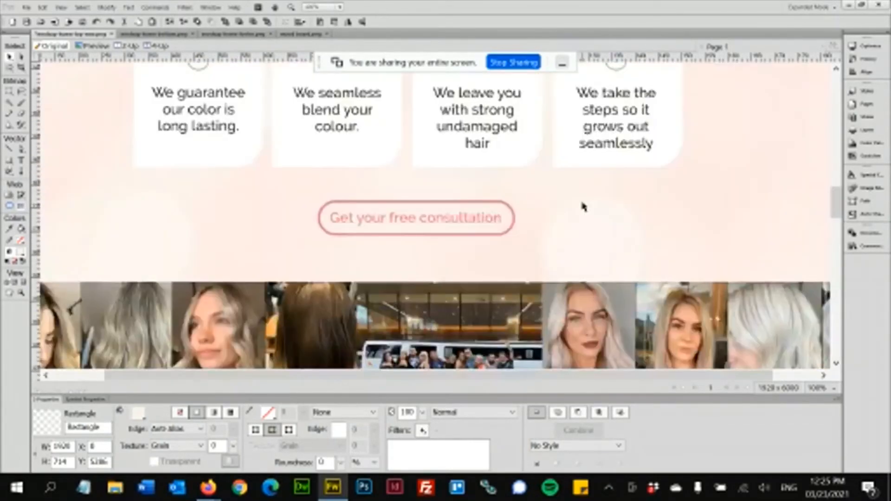
scroll(428, 241, "up", 4)
scroll(422, 260, "up", 5)
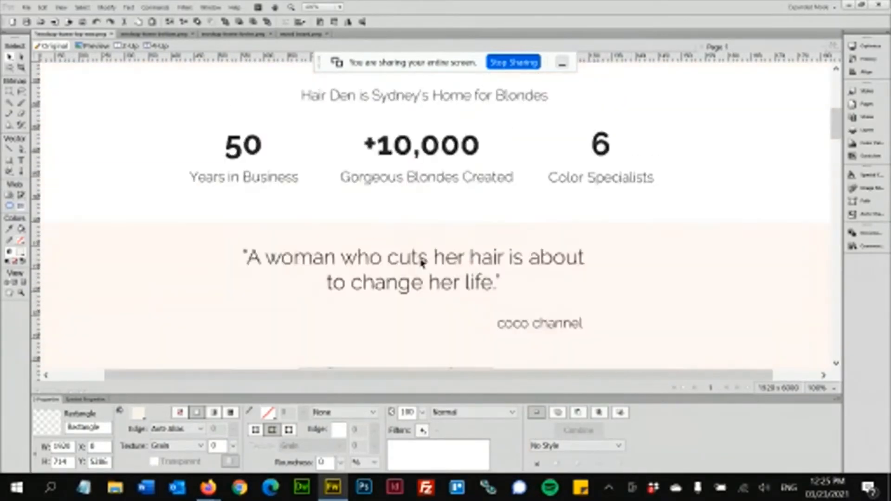
scroll(564, 266, "up", 3)
scroll(565, 266, "down", 12)
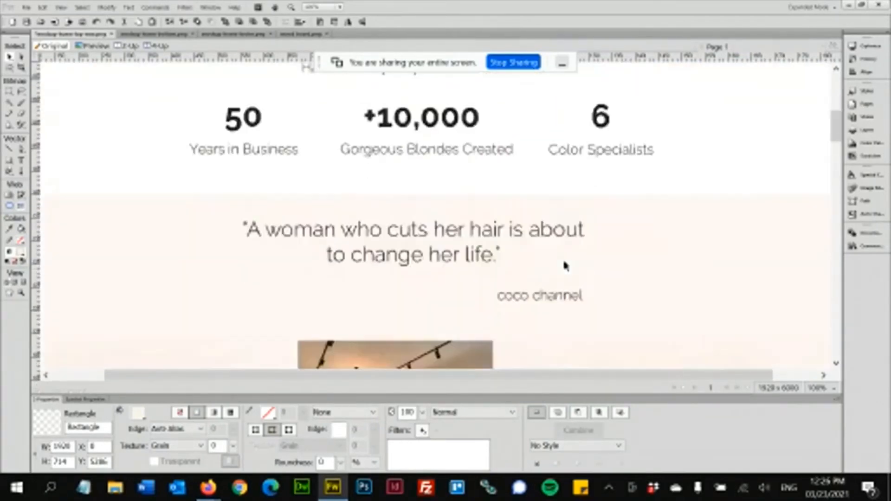
scroll(564, 264, "down", 8)
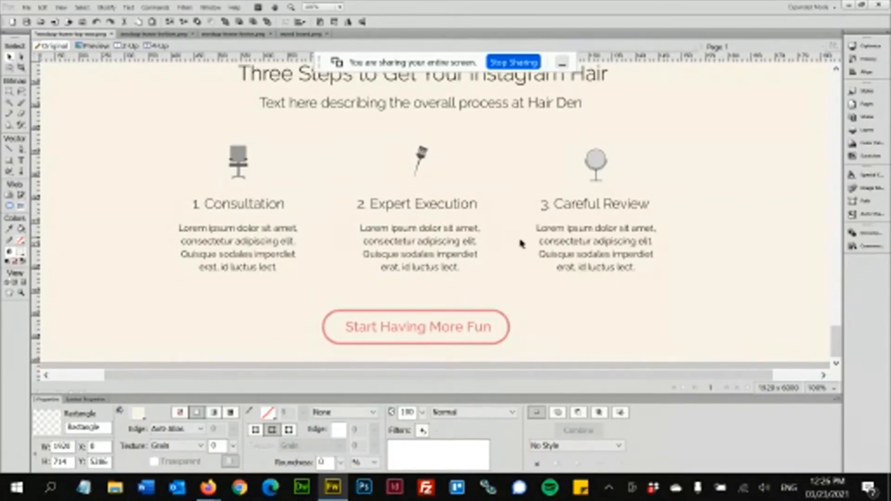
scroll(470, 247, "up", 1)
scroll(470, 247, "down", 1)
scroll(469, 247, "up", 1)
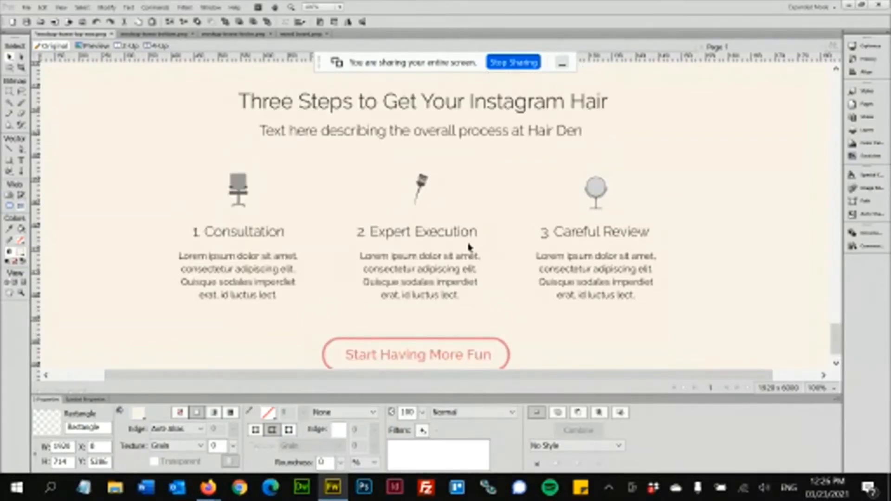
Step: Highlight "Instagram Hair" in the three-steps heading and inspect the text formatting of the subtitle below it
double_click(435, 104)
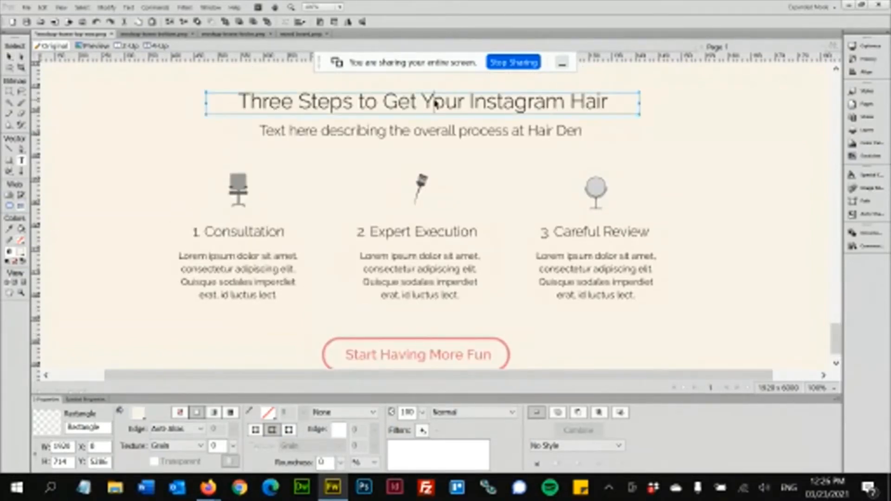
left_click_drag(421, 101, 470, 103)
left_click(611, 102)
left_click(470, 103)
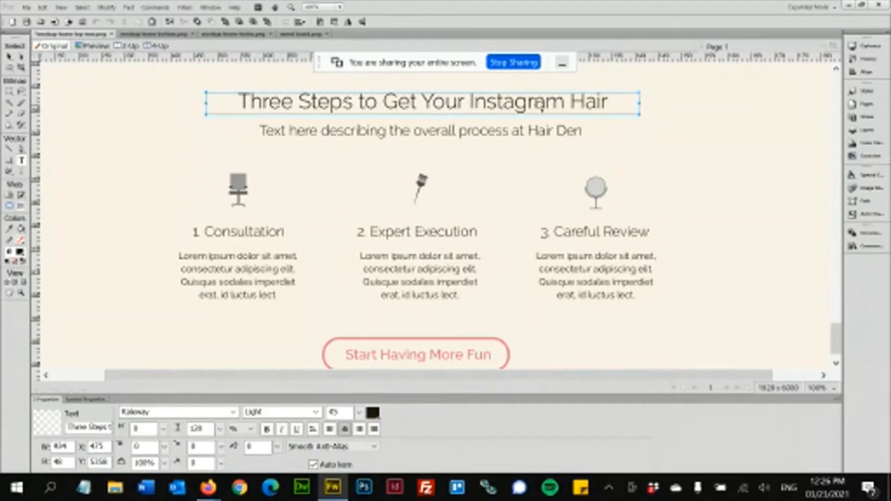
left_click(607, 98, "shift")
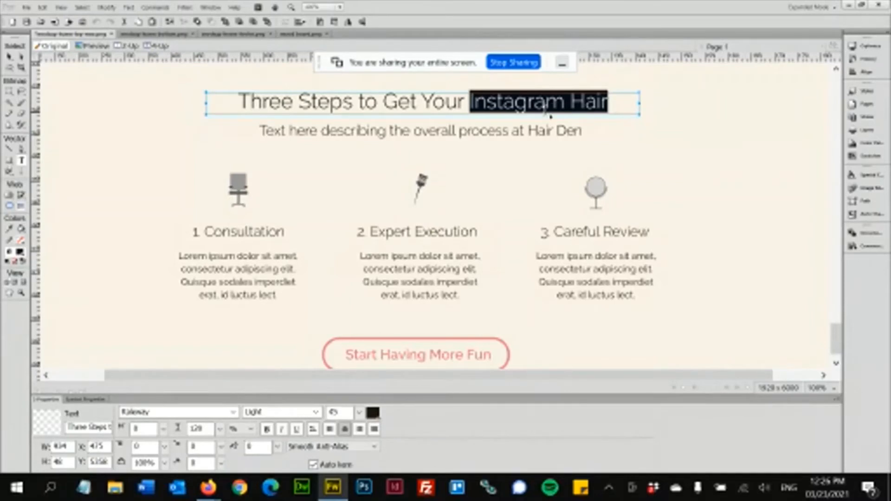
left_click(381, 134)
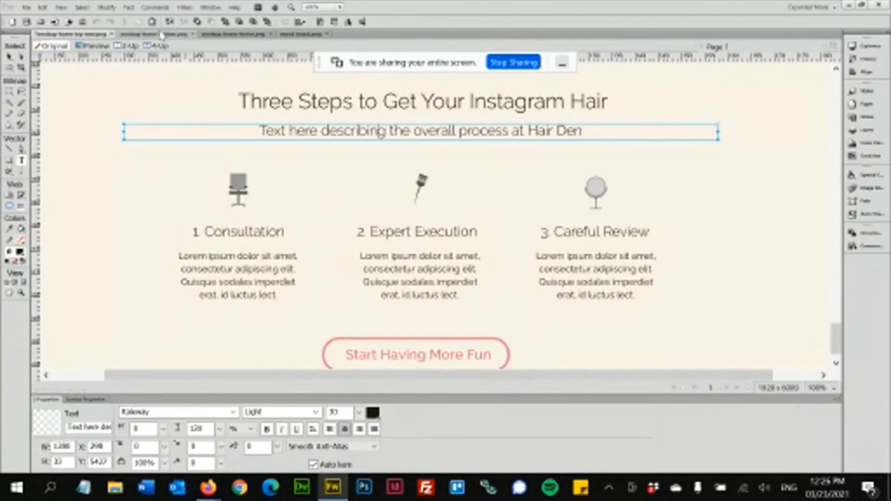
Step: Switch to the mockup-home-bottom.png document and inspect the first image placeholder and the "Blondes" heading beside it
left_click(84, 35)
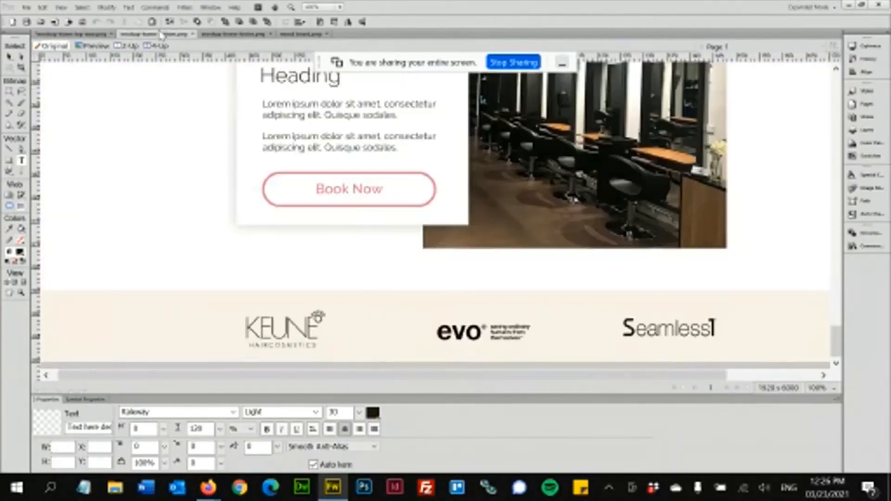
left_click(84, 35)
scroll(250, 183, "down", 2)
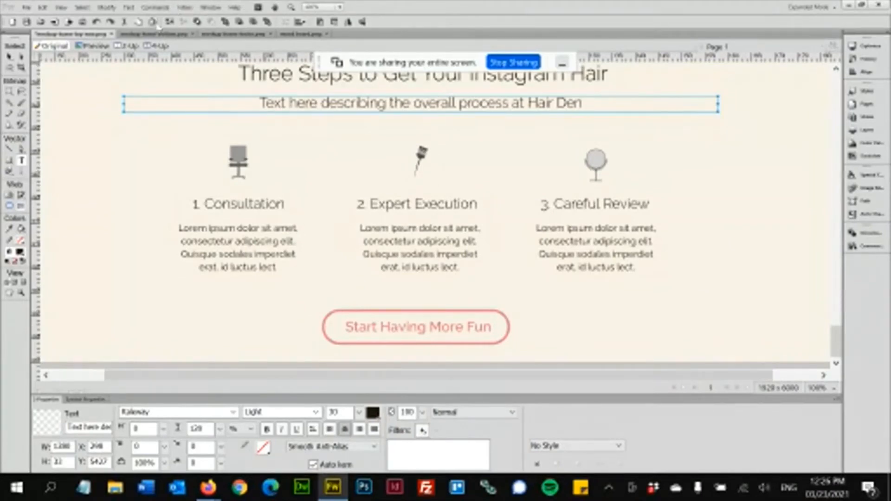
left_click(175, 34)
scroll(327, 123, "up", 20)
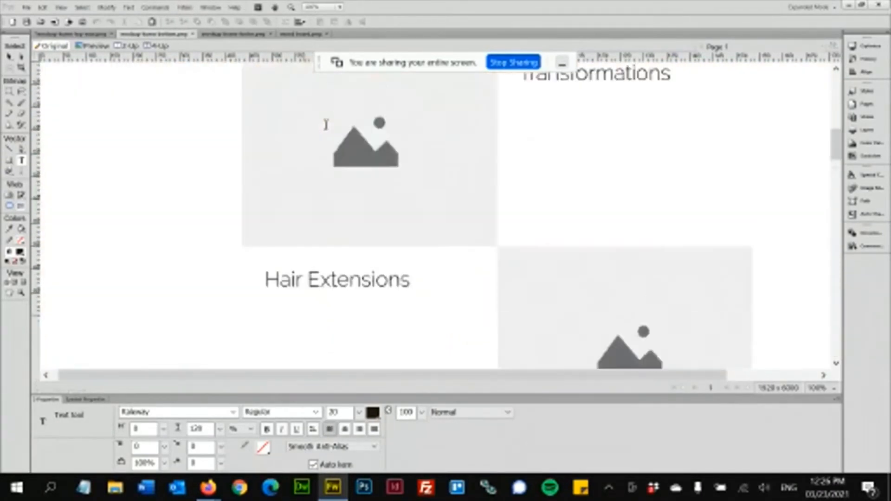
left_click(10, 56)
left_click(430, 194)
left_click(563, 191)
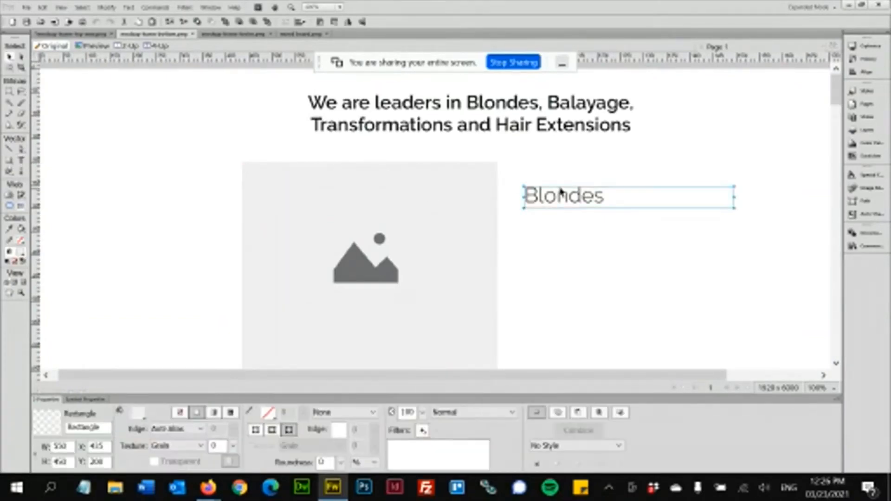
Step: Examine the Balayage, Transformations and Hair Extensions rows, checking the "Transformations" heading and the Blondes image placeholder
scroll(561, 191, "down", 2)
scroll(405, 282, "down", 5)
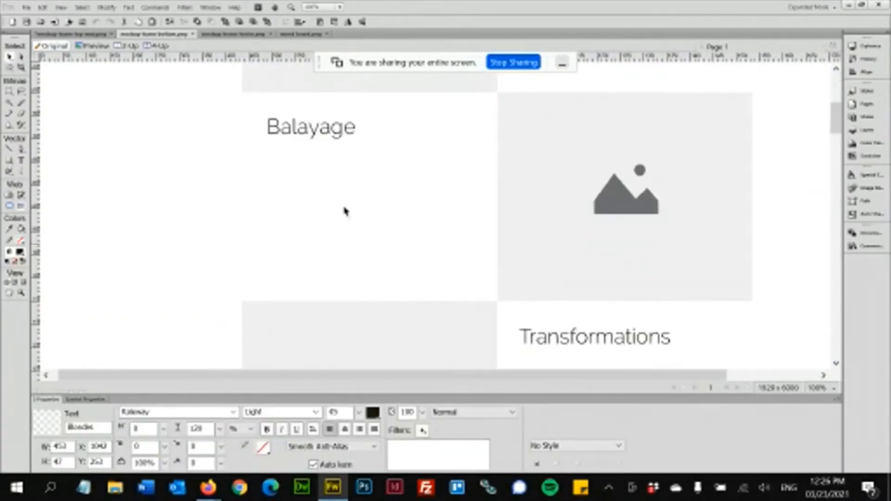
left_click(599, 338)
scroll(598, 339, "down", 6)
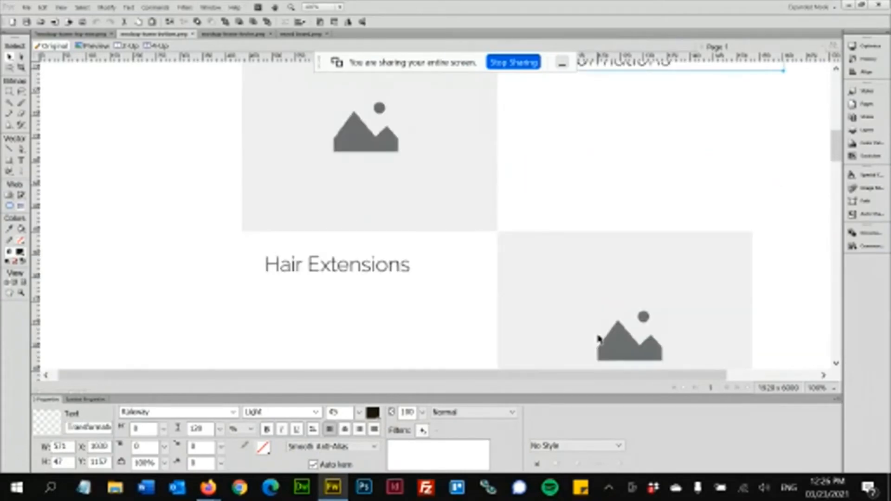
scroll(441, 246, "up", 11)
scroll(440, 246, "up", 1)
left_click(342, 248)
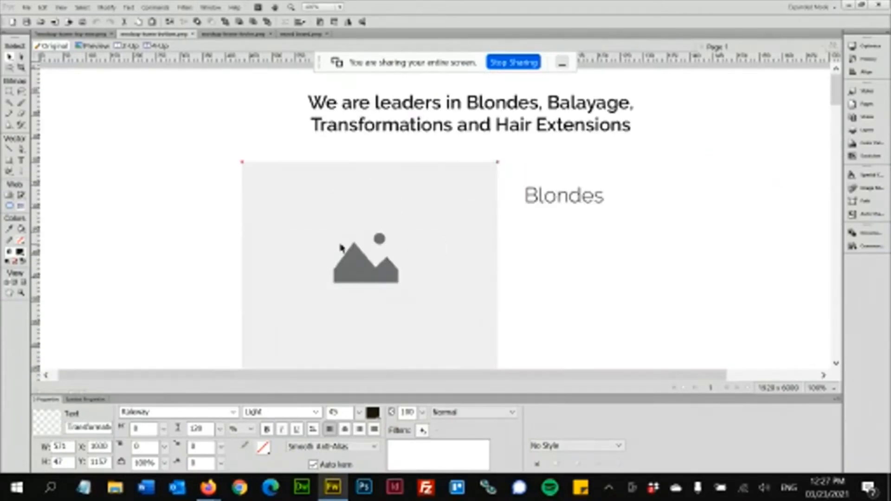
scroll(313, 217, "down", 1)
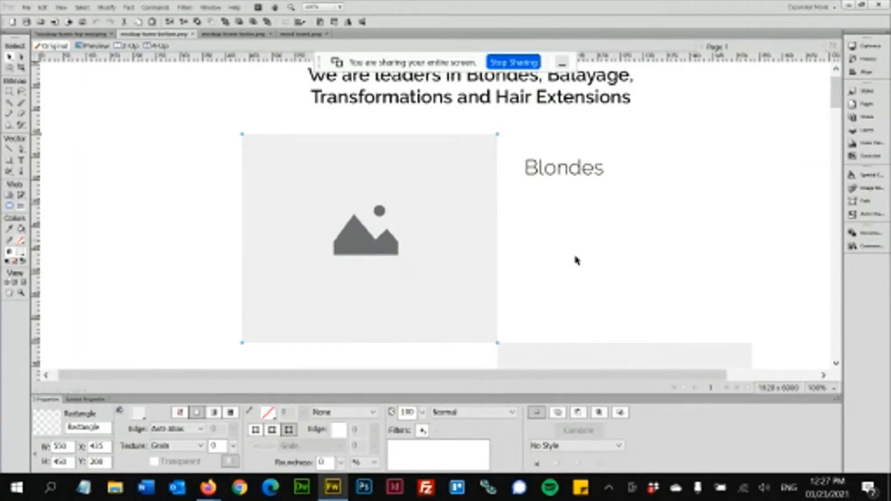
Step: Return to the top home page mockup and examine the six service cards, from Blonde to Men
left_click(67, 34)
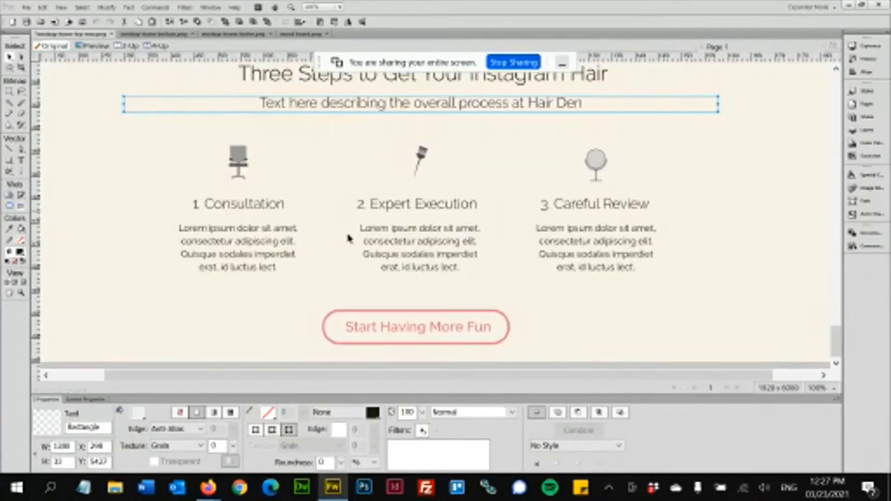
scroll(348, 238, "down", 15)
scroll(349, 238, "down", 10)
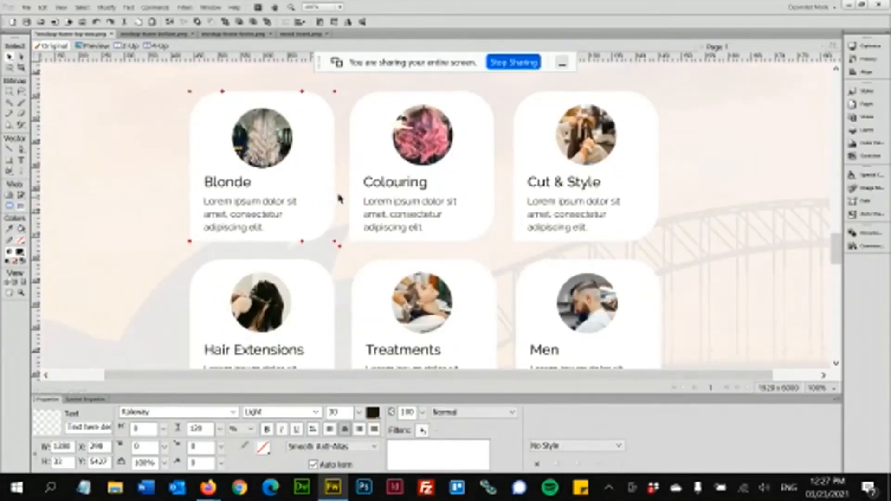
scroll(372, 274, "down", 3)
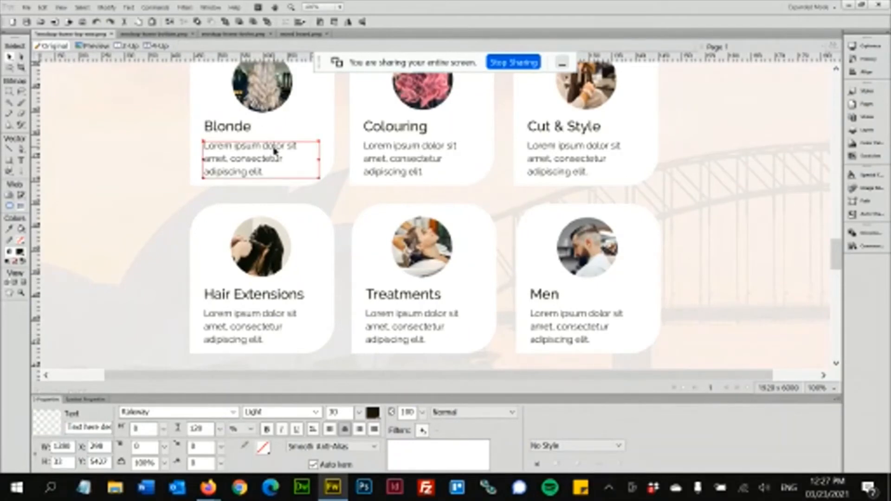
Step: Switch back to mockup-home-bottom.png and inspect the "Blondes" heading and the alternating image-and-text rows down to Hair Extensions
left_click(167, 36)
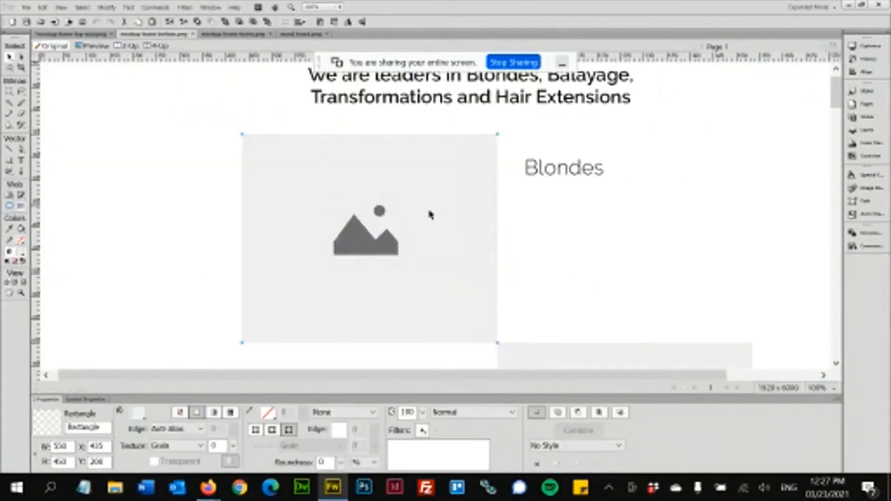
left_click(528, 171)
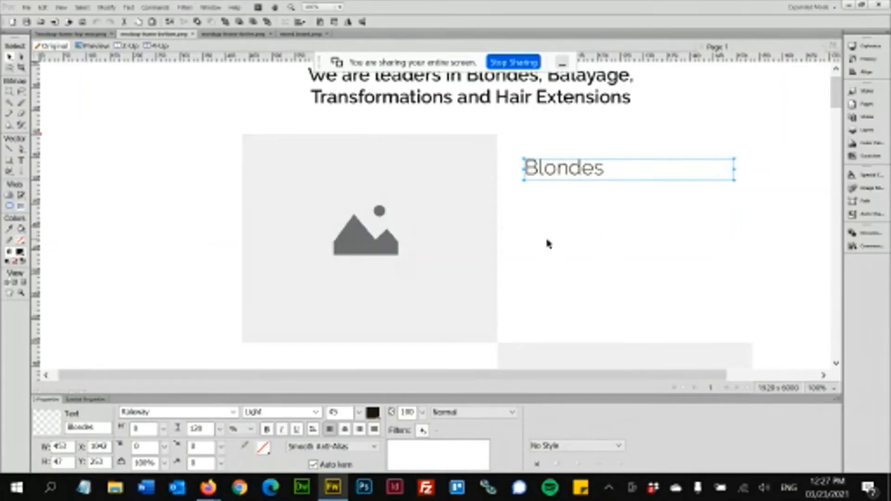
scroll(545, 236, "down", 4)
scroll(430, 221, "down", 5)
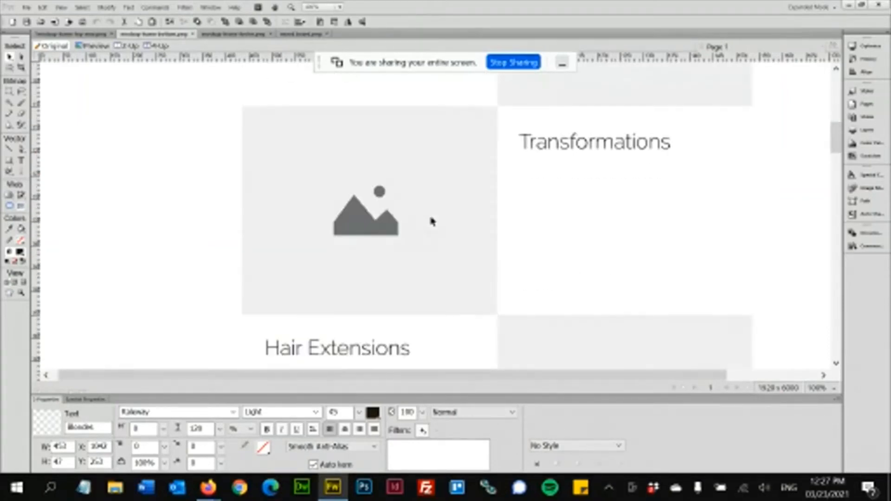
scroll(560, 216, "down", 1)
scroll(402, 271, "down", 2)
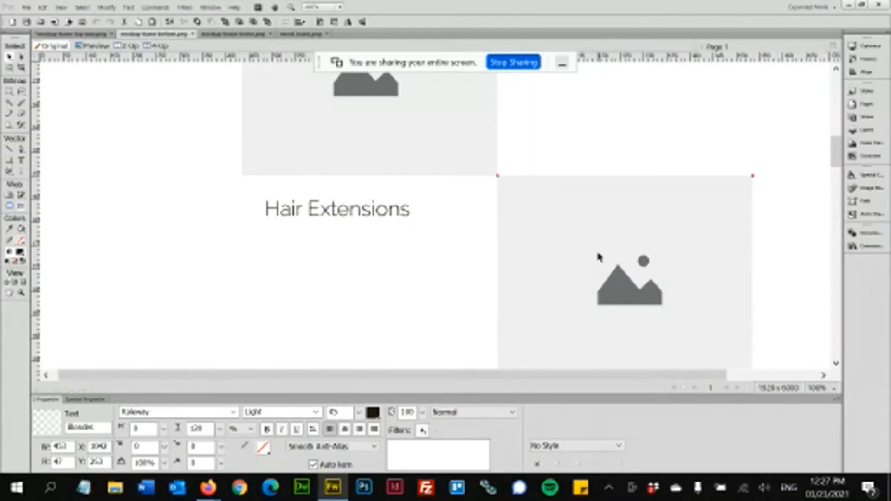
Step: Examine the "What people are saying about us..." testimonial cards and the transition from the service rows above them
scroll(598, 257, "down", 5)
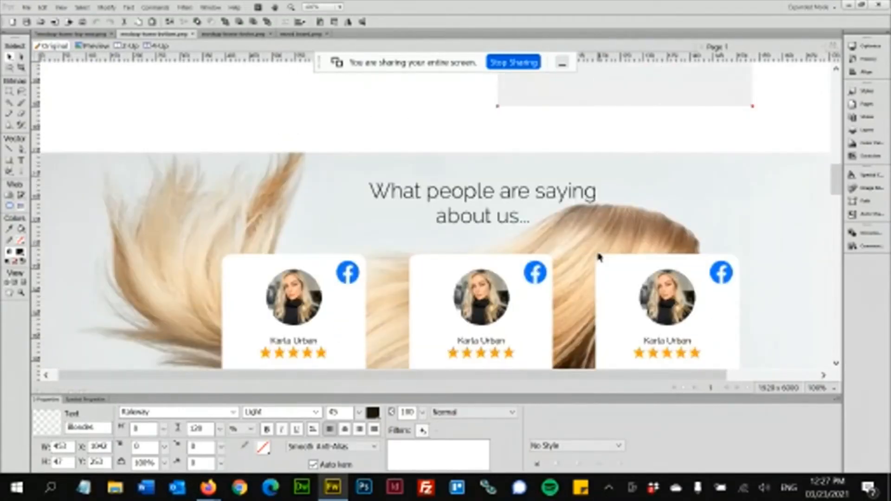
scroll(567, 265, "down", 4)
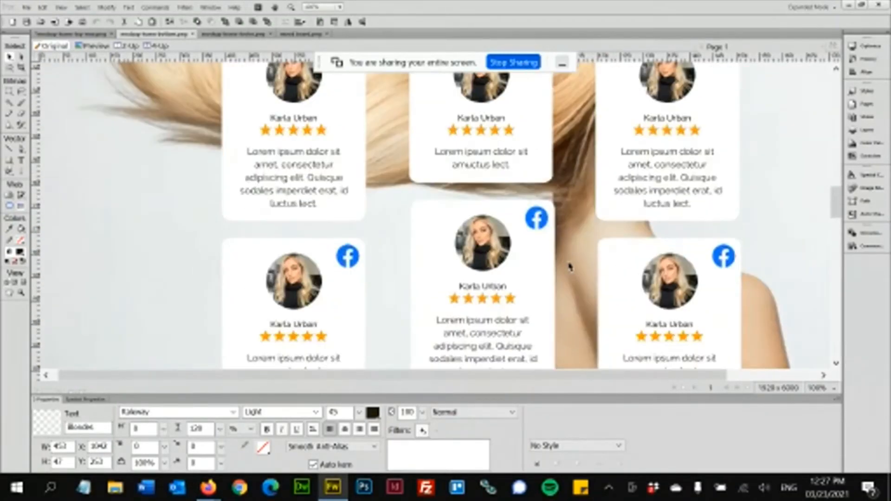
scroll(569, 265, "up", 11)
scroll(569, 265, "down", 10)
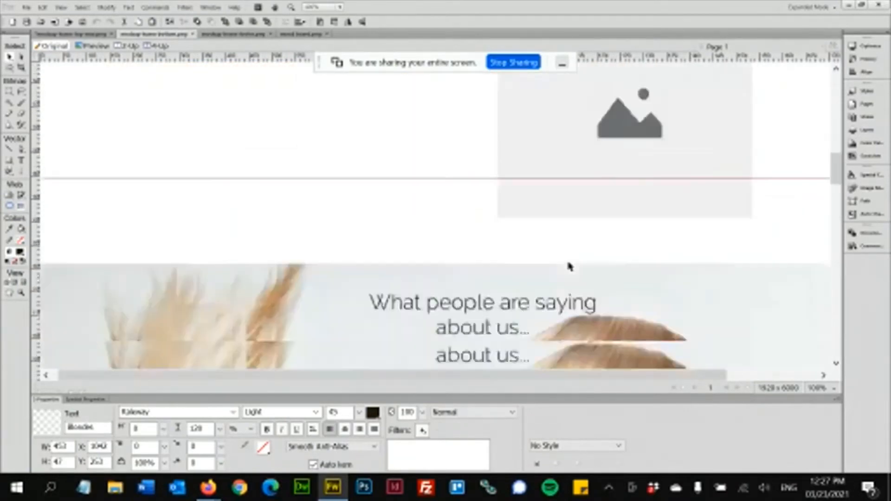
Step: Lower the opacity of the blonde hair background image behind the testimonial cards
left_click(577, 210)
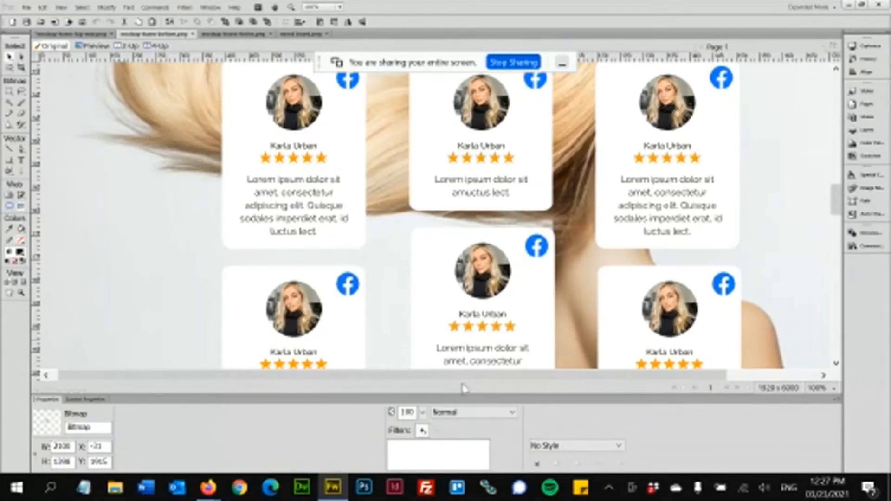
mouse_move(422, 412)
left_mouse_down()
mouse_move(423, 394)
mouse_move(435, 431)
mouse_move(422, 428)
left_mouse_up()
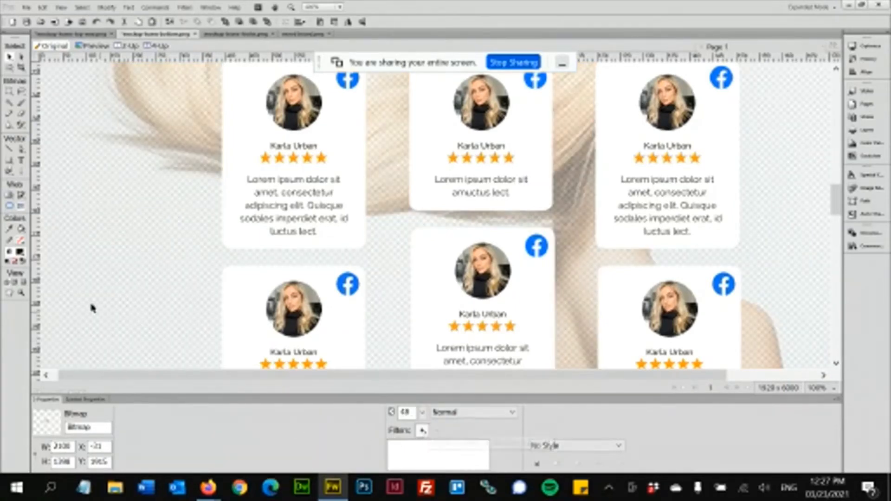
scroll(188, 291, "up", 3)
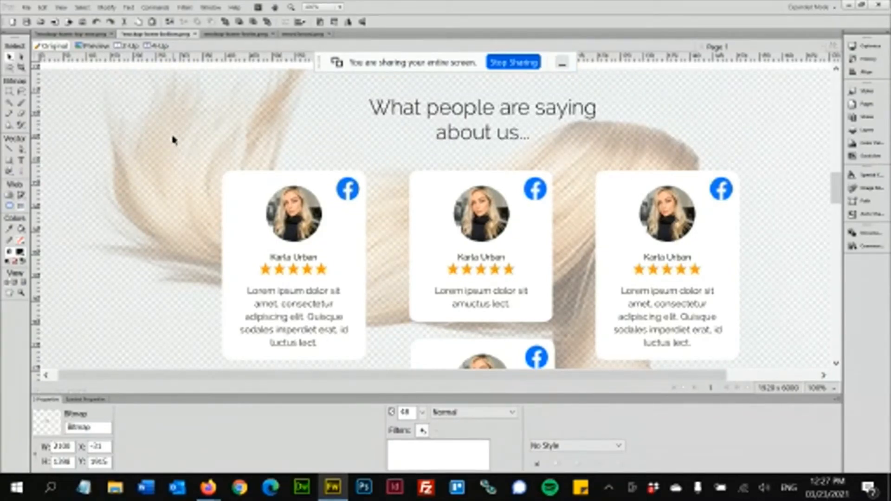
Step: Try shifting the blonde hair background image sideways behind the testimonial cards, and undo the move
left_click_drag(173, 140, 305, 135)
left_click_drag(60, 135, 110, 162)
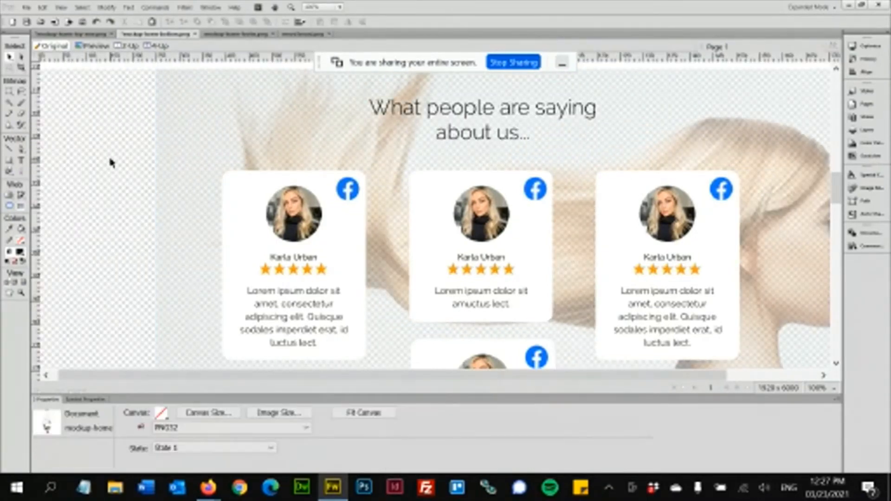
key("ctrl+z")
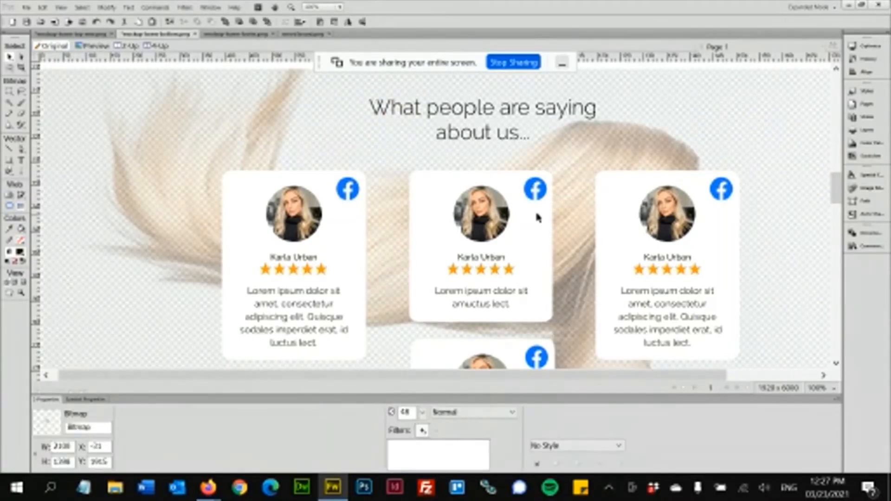
Step: Examine the image placeholders and headings in the alternating Blondes, Balayage and Transformations rows
scroll(537, 218, "up", 10)
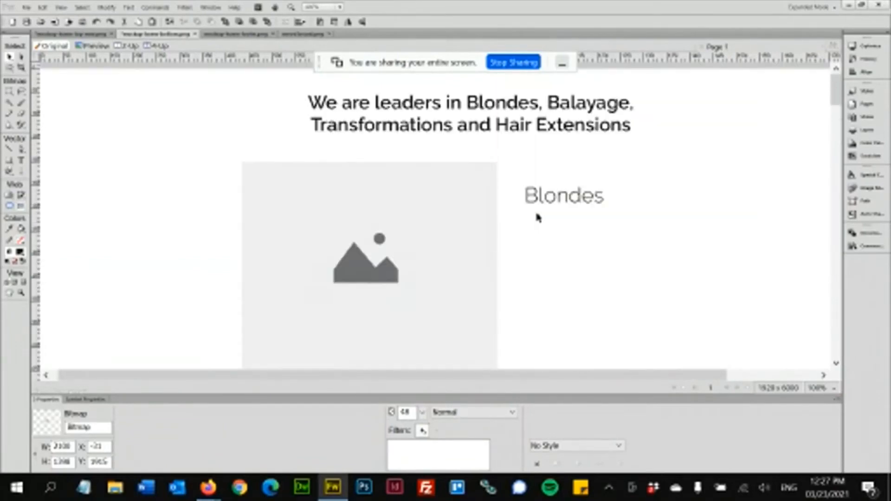
left_click(374, 219)
scroll(374, 216, "down", 2)
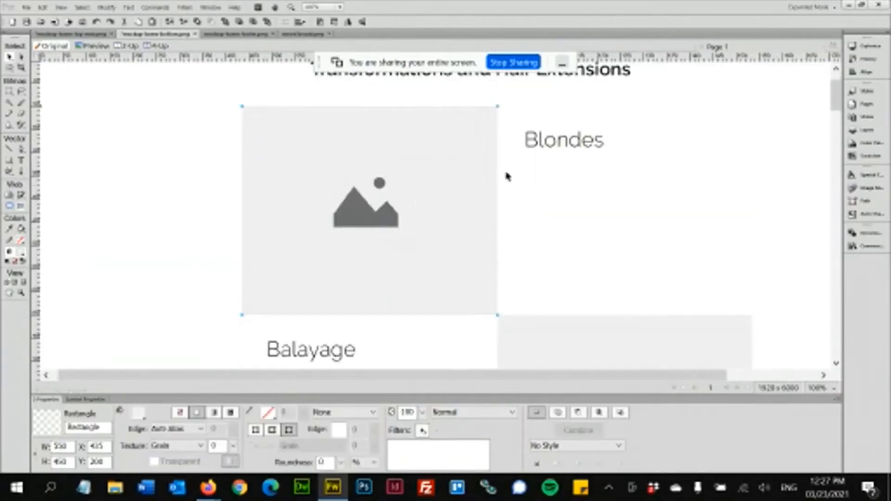
left_click(577, 143)
scroll(346, 343, "down", 5)
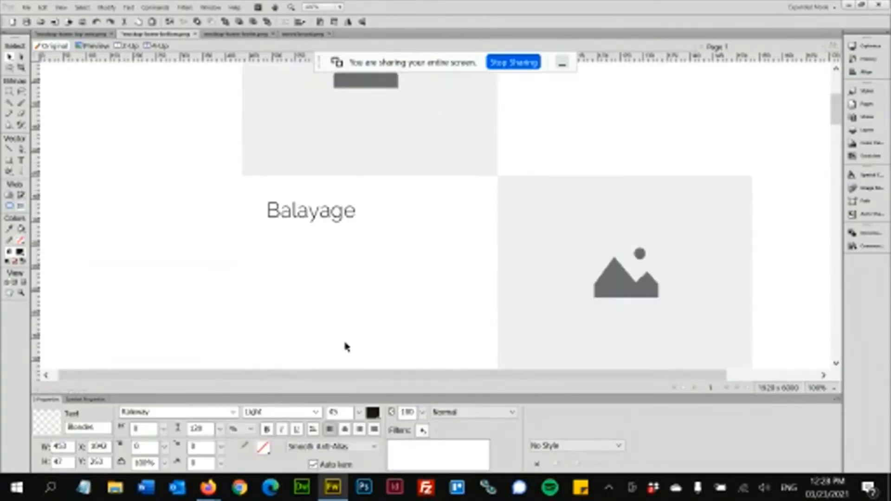
scroll(371, 243, "up", 7)
left_click(377, 240)
scroll(394, 234, "down", 2)
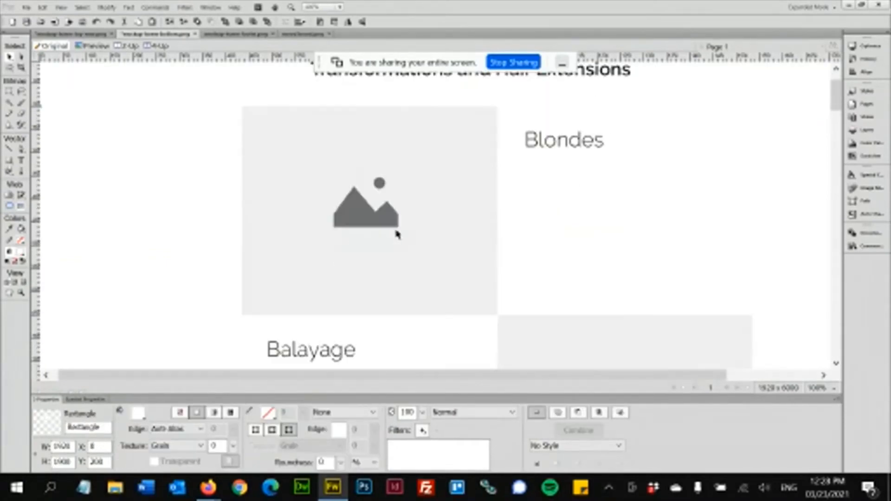
scroll(590, 194, "down", 8)
scroll(611, 195, "down", 4)
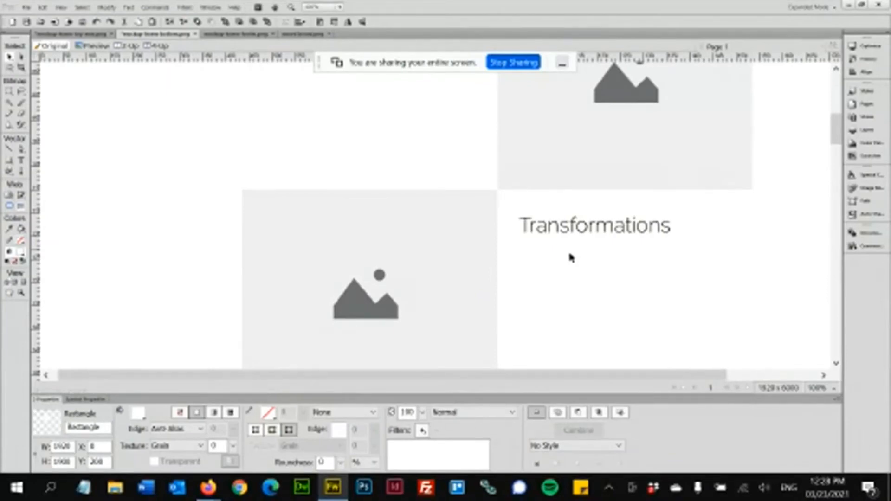
scroll(571, 258, "up", 13)
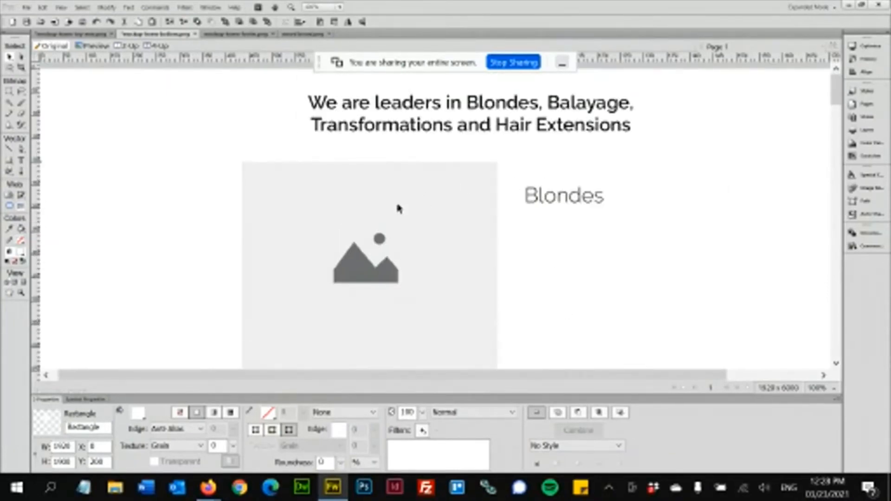
scroll(535, 262, "down", 1)
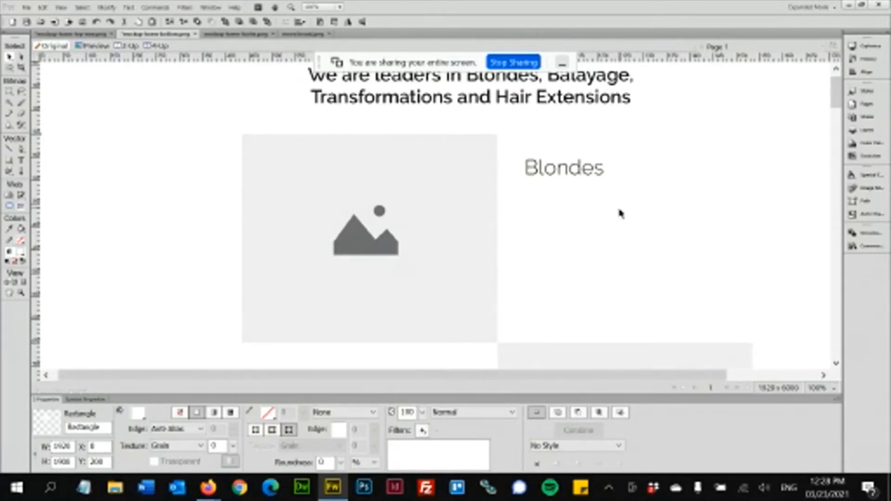
scroll(621, 214, "down", 9)
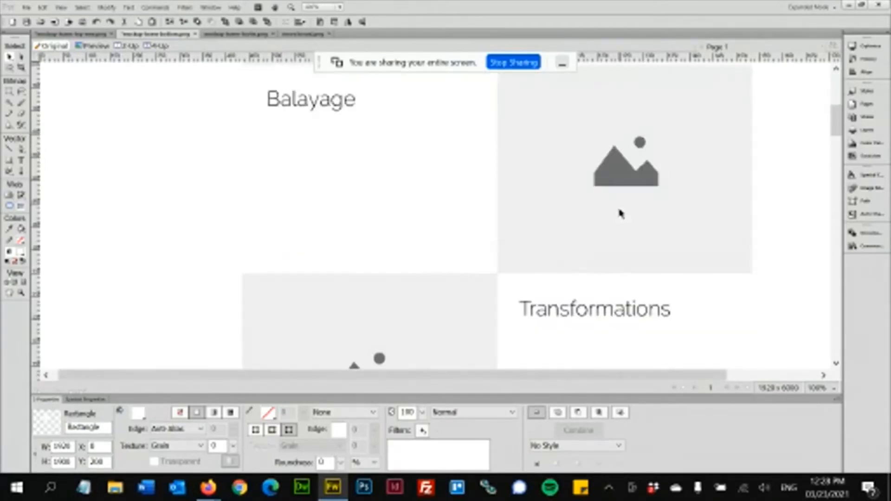
scroll(622, 214, "up", 3)
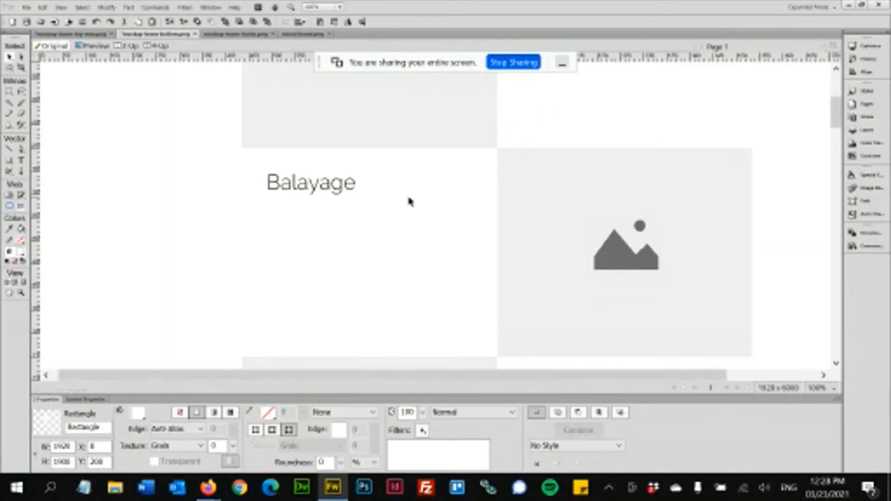
Step: Switch to the top home page mockup and examine the hero banner and the business statistics section below it
key("ctrl+shift+Tab")
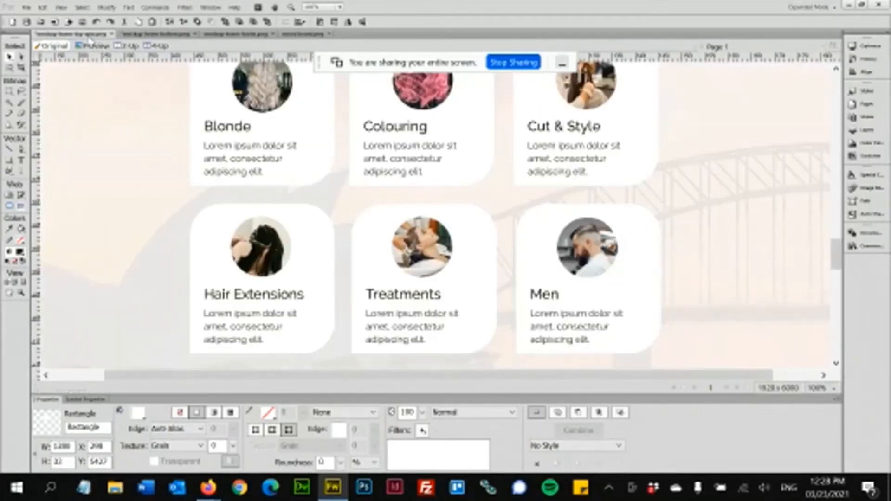
scroll(305, 199, "up", 15)
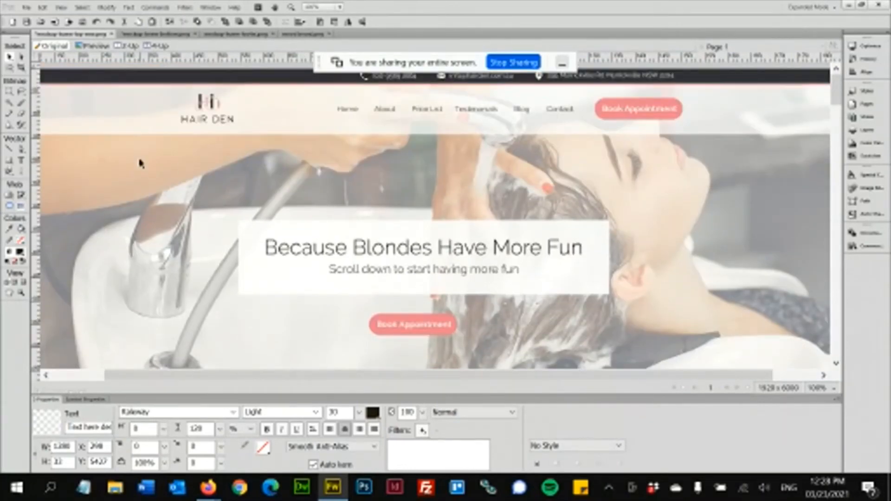
scroll(588, 221, "down", 5)
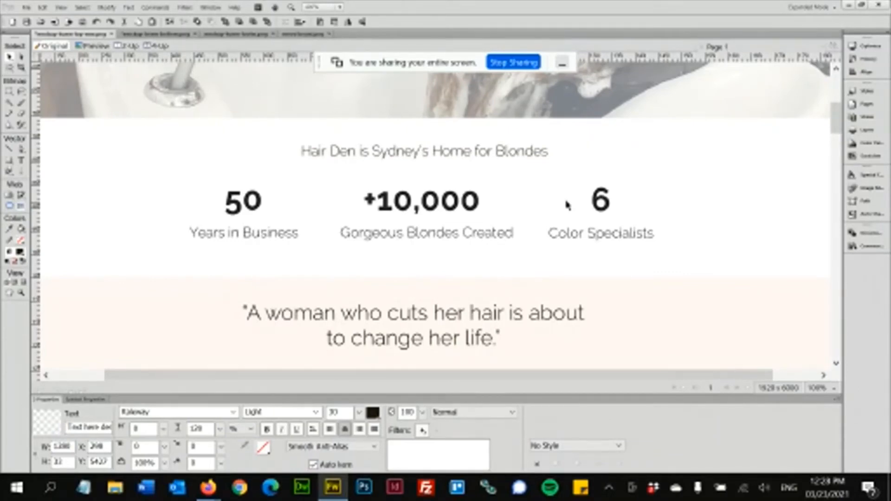
scroll(567, 205, "up", 5)
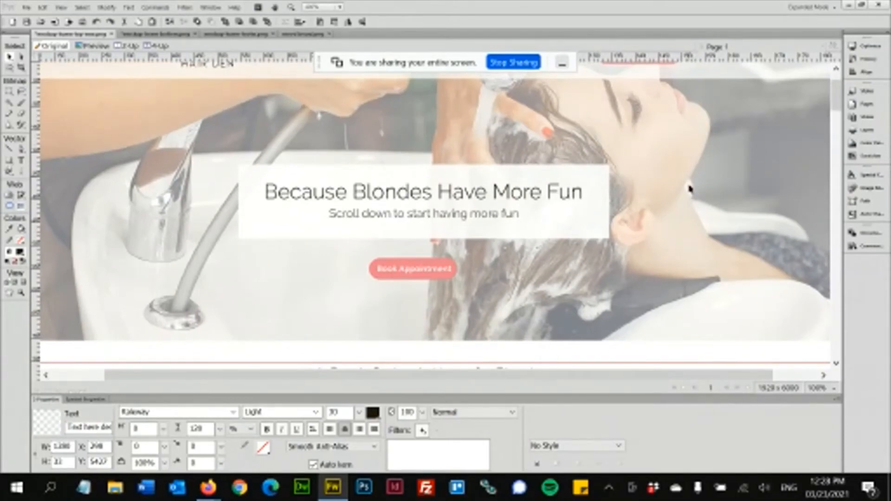
scroll(688, 189, "down", 5)
scroll(688, 189, "up", 2)
scroll(689, 189, "up", 1)
scroll(657, 161, "down", 3)
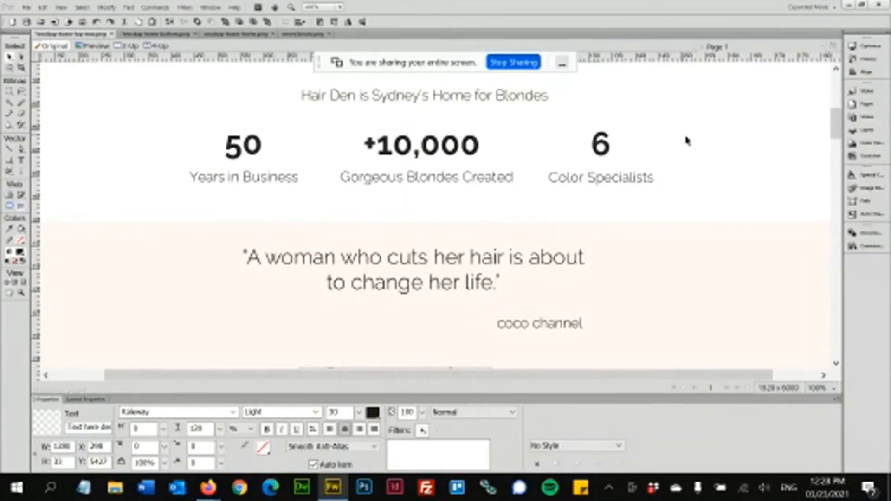
scroll(686, 139, "up", 1)
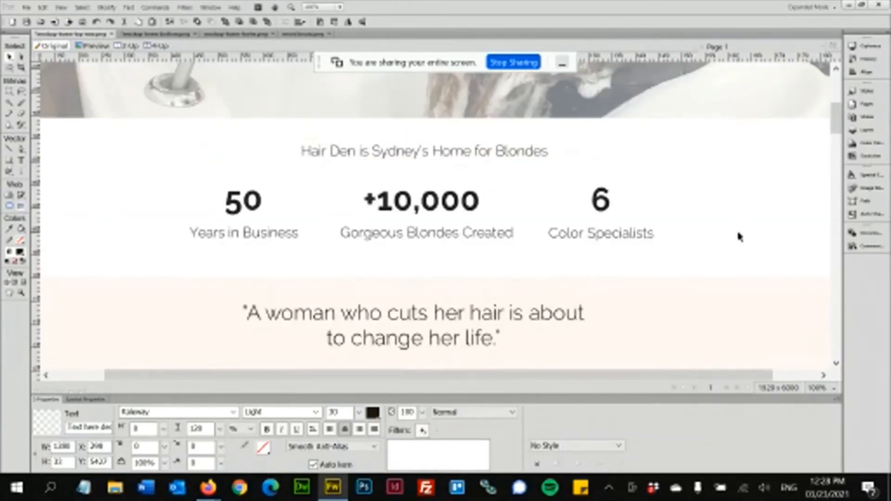
scroll(712, 218, "down", 2)
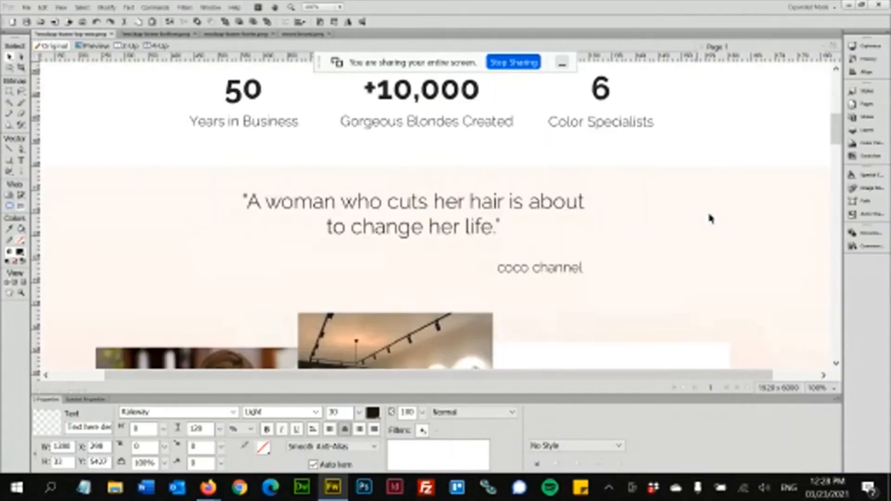
Step: Inspect the "Hello, I'm Name" photo collage and the "We care about your hair" cards
scroll(617, 236, "down", 7)
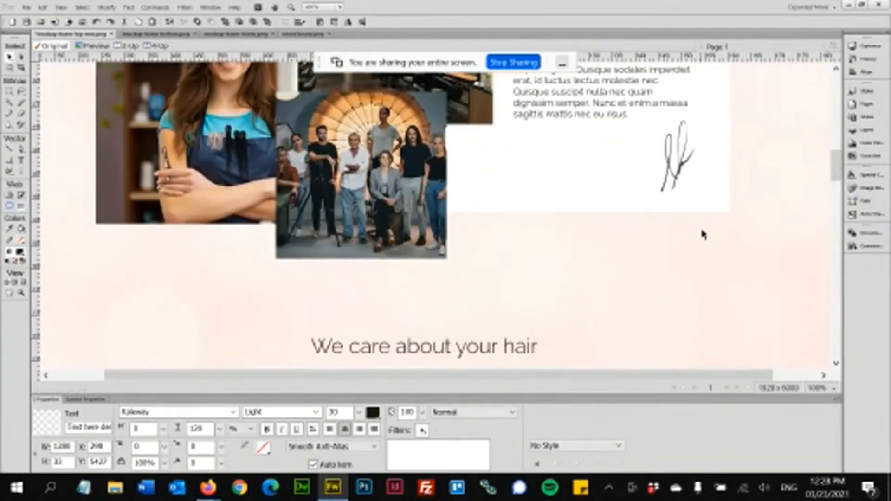
scroll(701, 242, "down", 3)
scroll(715, 204, "down", 1)
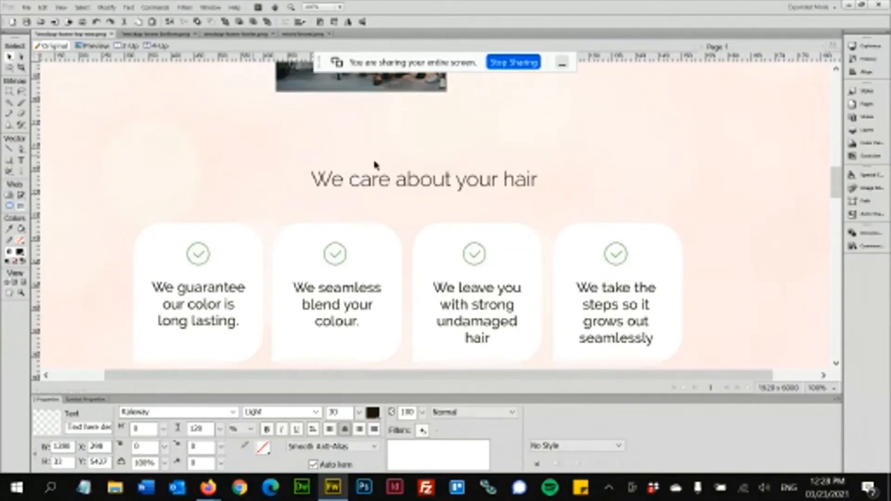
scroll(734, 153, "down", 2)
scroll(734, 154, "up", 7)
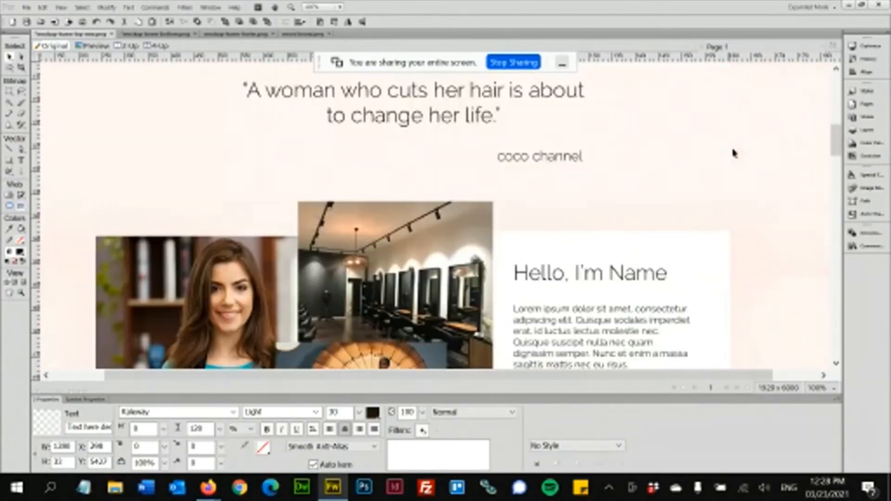
scroll(734, 153, "down", 1)
scroll(740, 209, "down", 1)
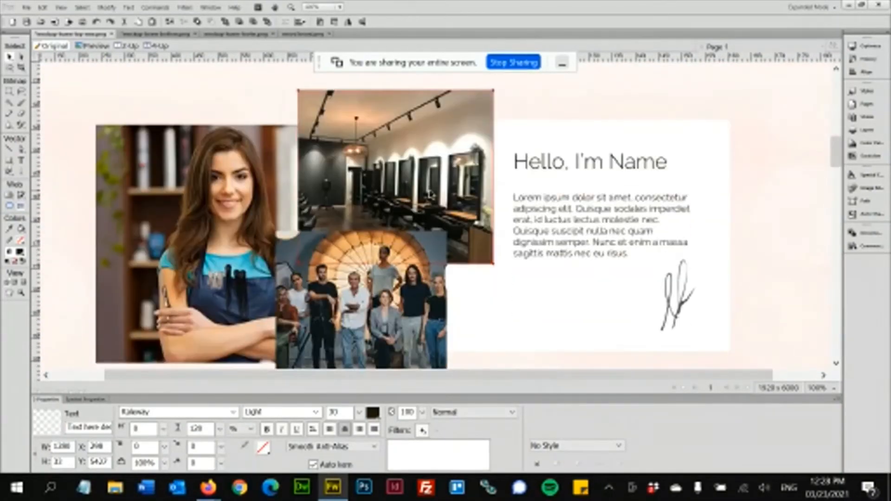
Step: Examine the client photo strip and the "What do you need?" service cards down to the View More button
scroll(494, 272, "down", 12)
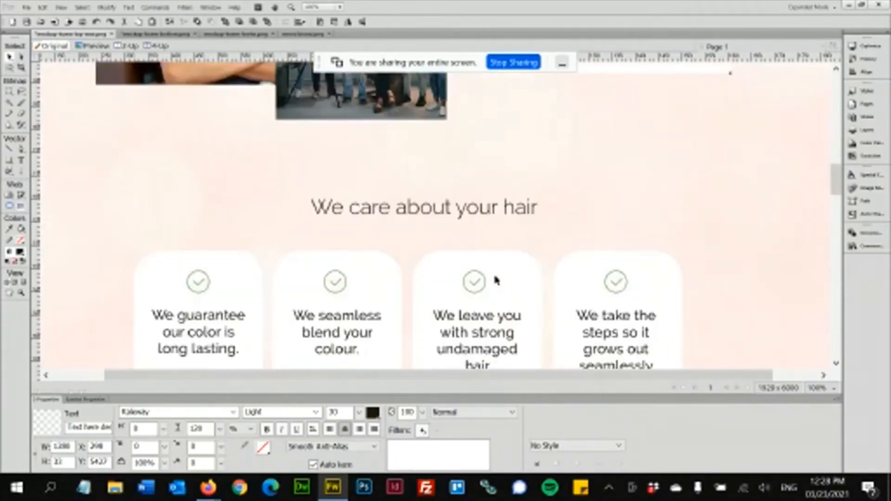
scroll(494, 277, "down", 1)
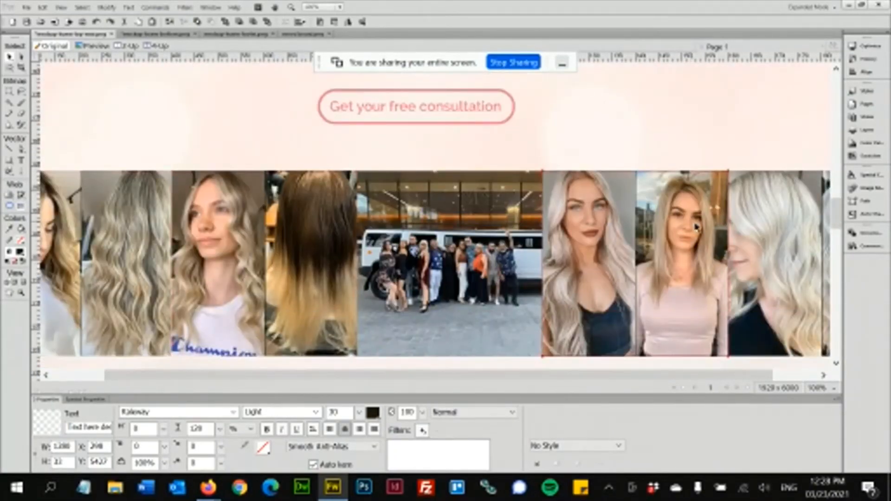
scroll(697, 228, "down", 2)
scroll(684, 239, "down", 3)
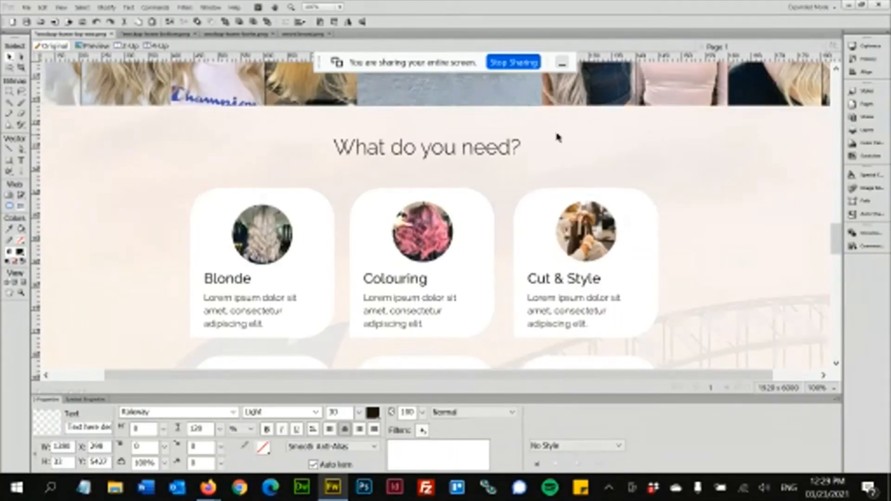
scroll(654, 174, "down", 1)
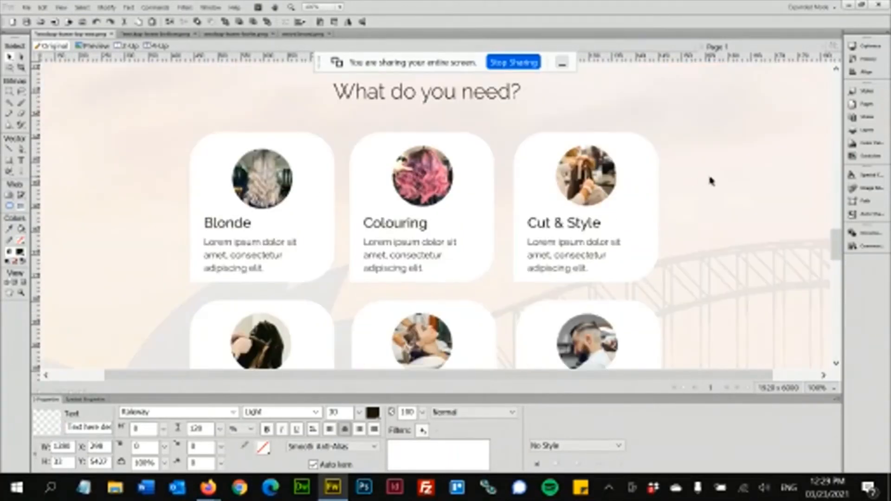
scroll(711, 181, "up", 2)
scroll(724, 232, "down", 2)
scroll(737, 249, "down", 1)
scroll(709, 232, "down", 2)
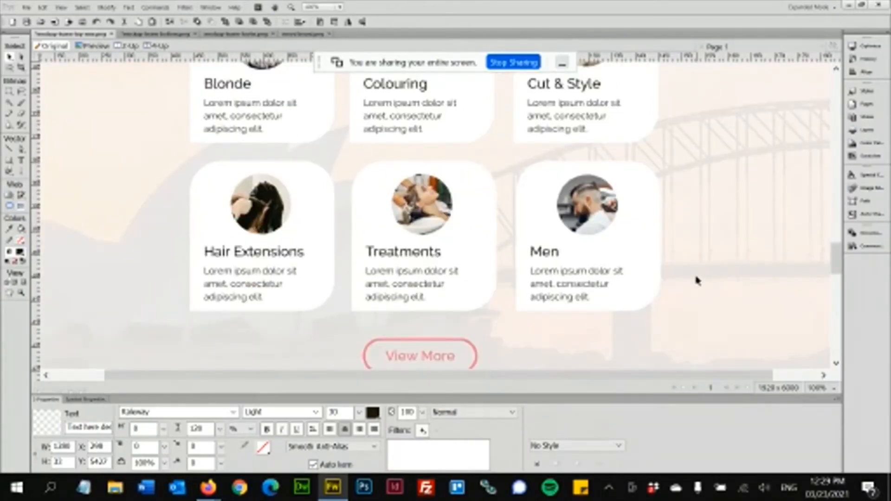
Step: Review the top mockup again from the hero banner through the transformation gallery to the "Three Steps to Get Your Instagram Hair" section
scroll(696, 280, "up", 10)
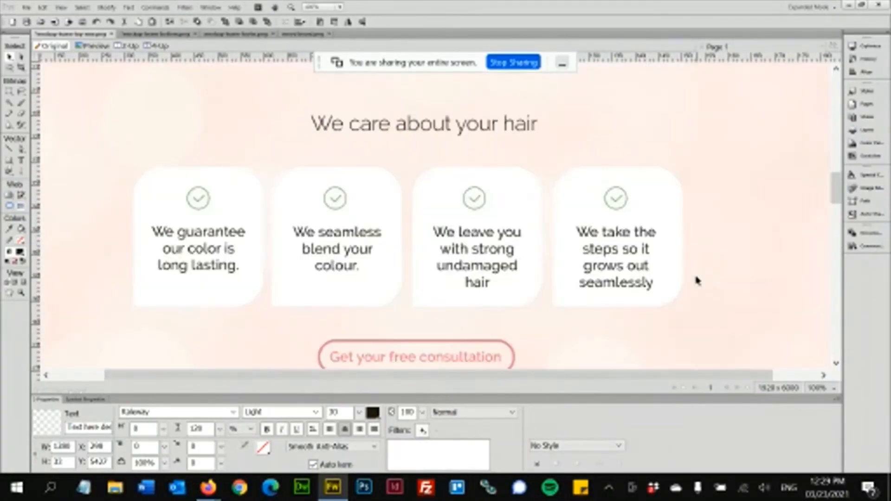
scroll(697, 280, "up", 10)
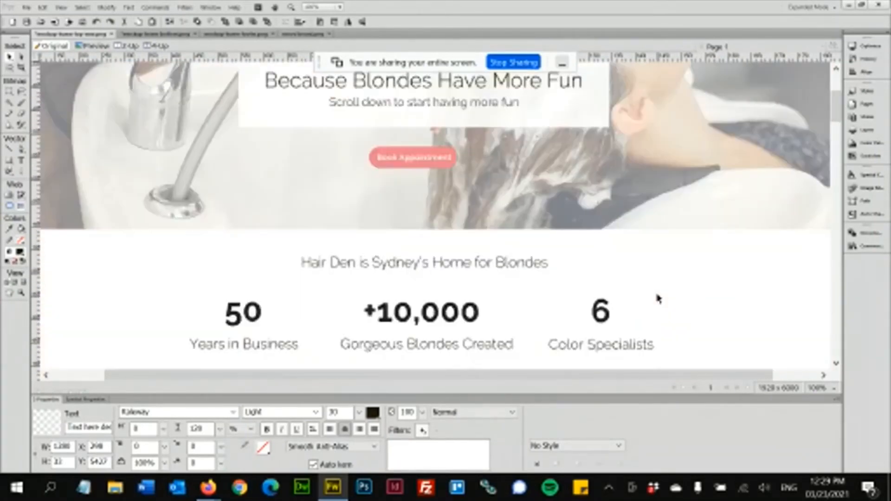
scroll(657, 299, "up", 4)
scroll(657, 299, "down", 9)
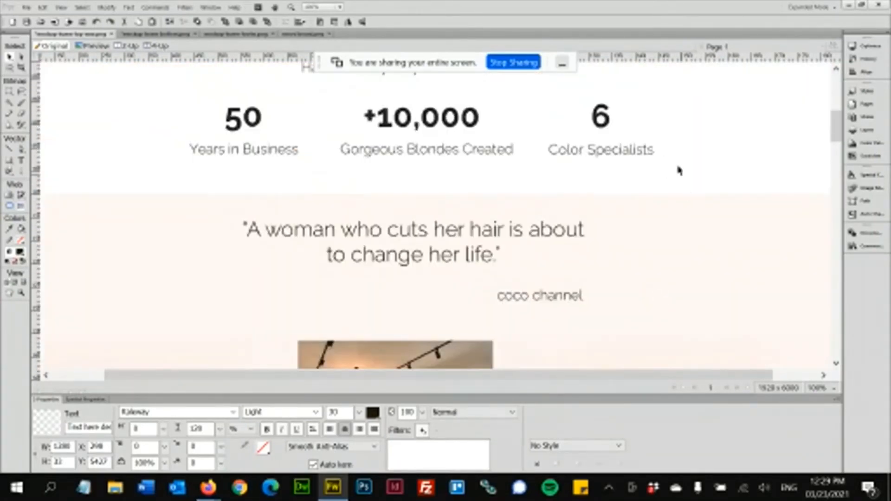
scroll(684, 188, "up", 4)
scroll(721, 266, "down", 5)
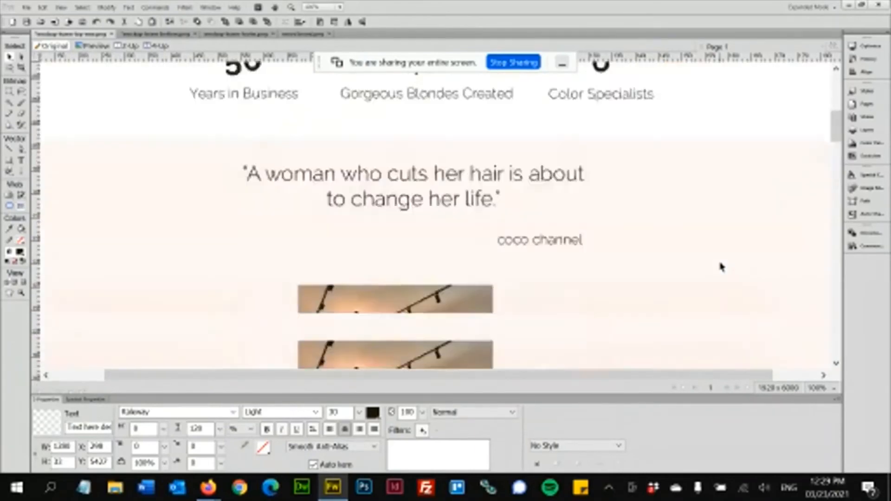
scroll(721, 267, "down", 4)
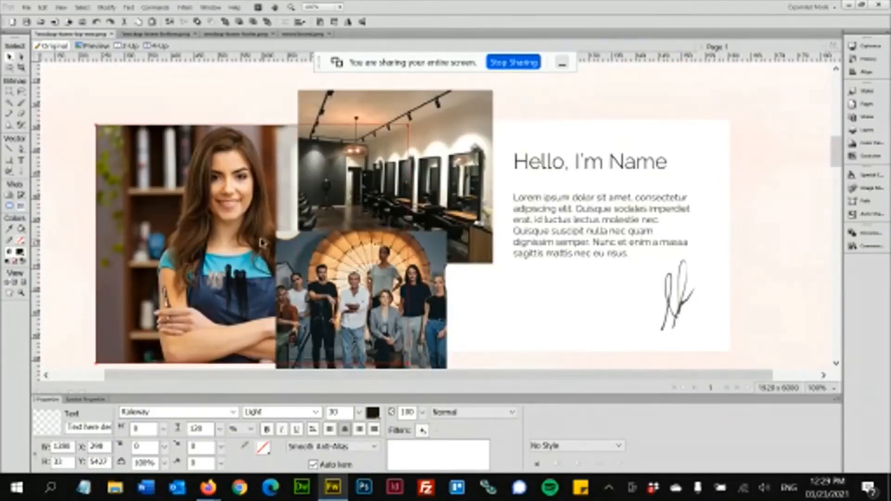
scroll(441, 217, "down", 6)
scroll(439, 214, "down", 3)
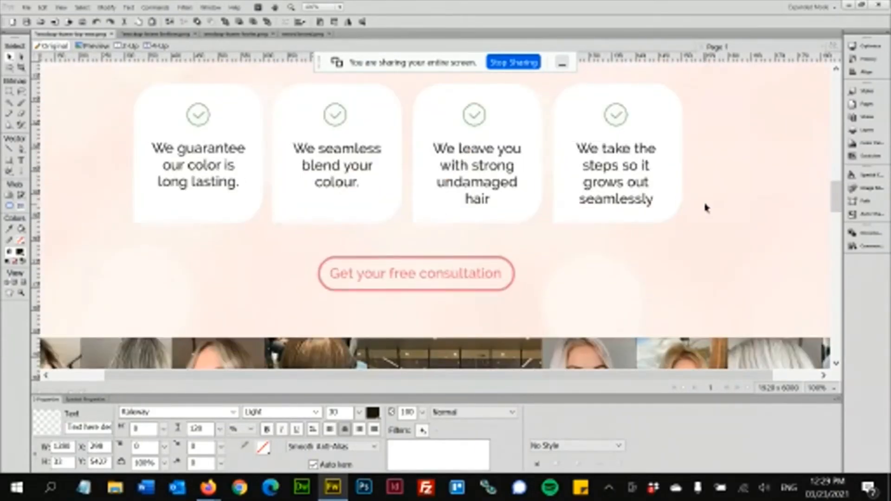
scroll(706, 227, "down", 5)
scroll(744, 226, "down", 12)
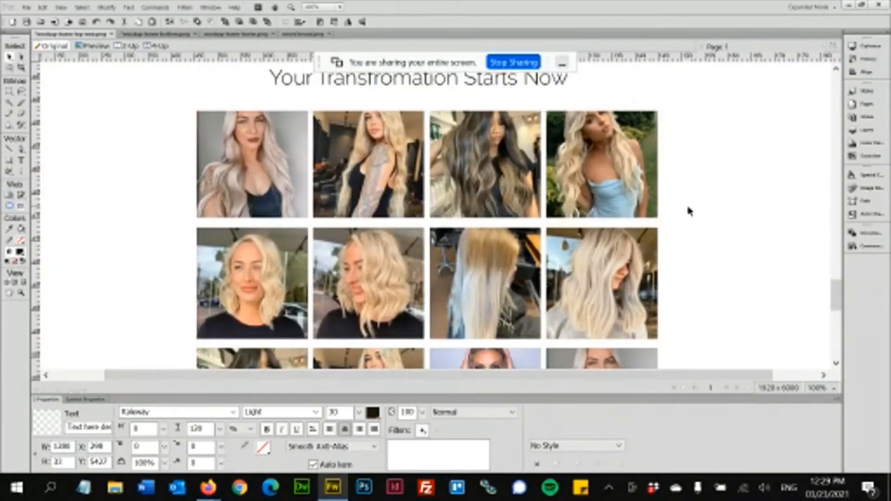
scroll(688, 205, "down", 7)
scroll(714, 265, "down", 3)
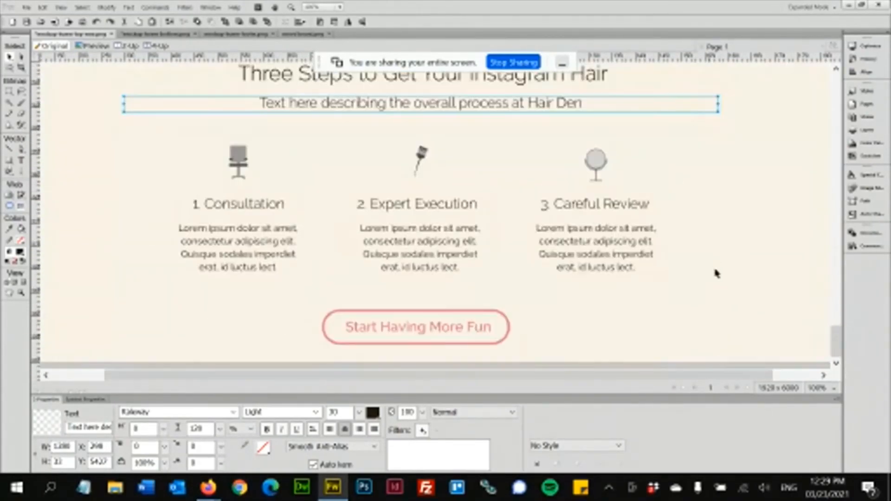
Step: Compare the Blondes and Balayage rows in the bottom home page mockup with the three-step process section in the top mockup
left_click(172, 37)
scroll(343, 172, "up", 6)
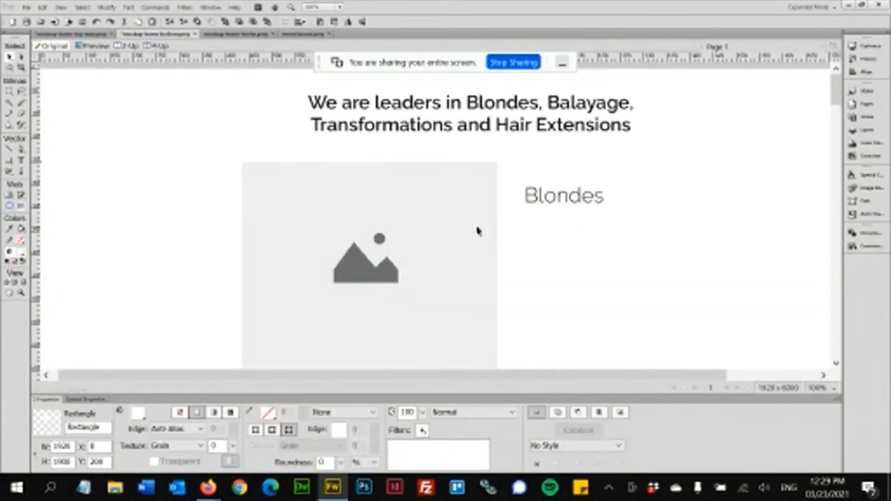
scroll(530, 221, "down", 1)
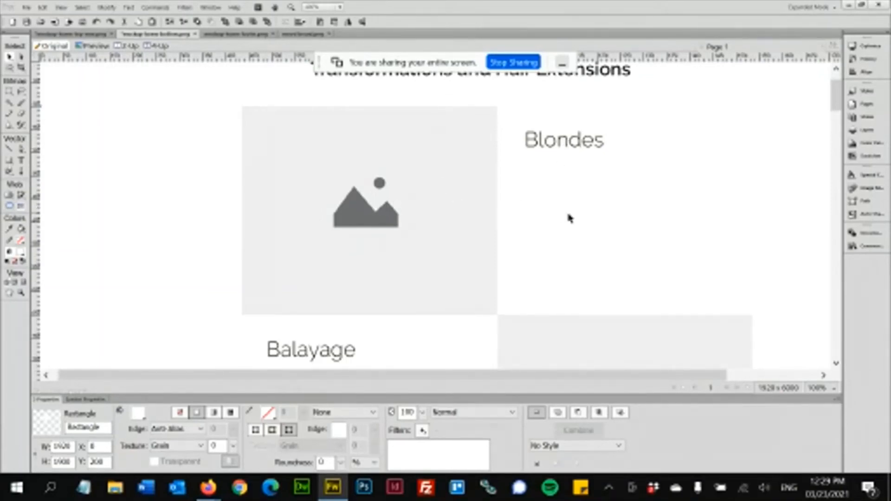
scroll(570, 218, "down", 1)
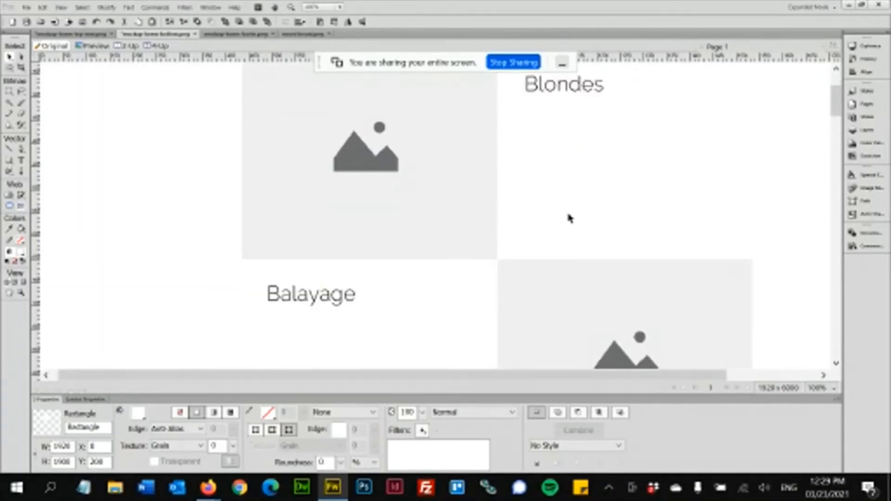
left_click_drag(553, 380, 597, 374)
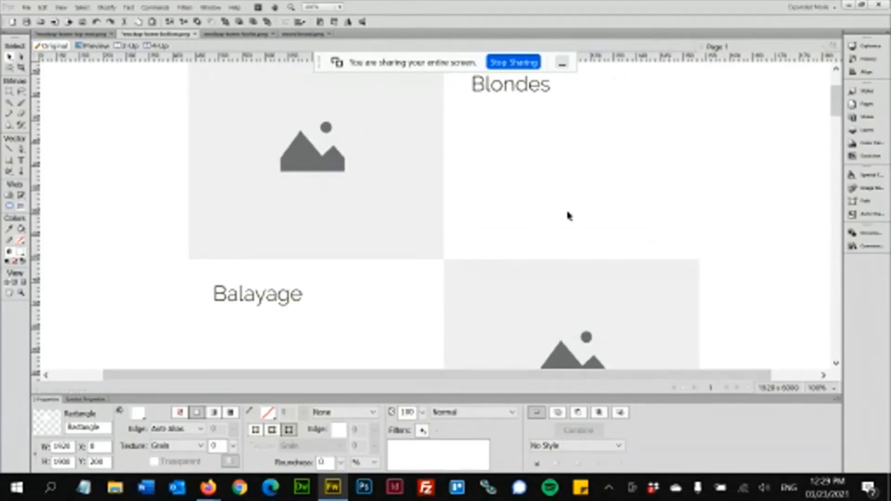
left_click(72, 34)
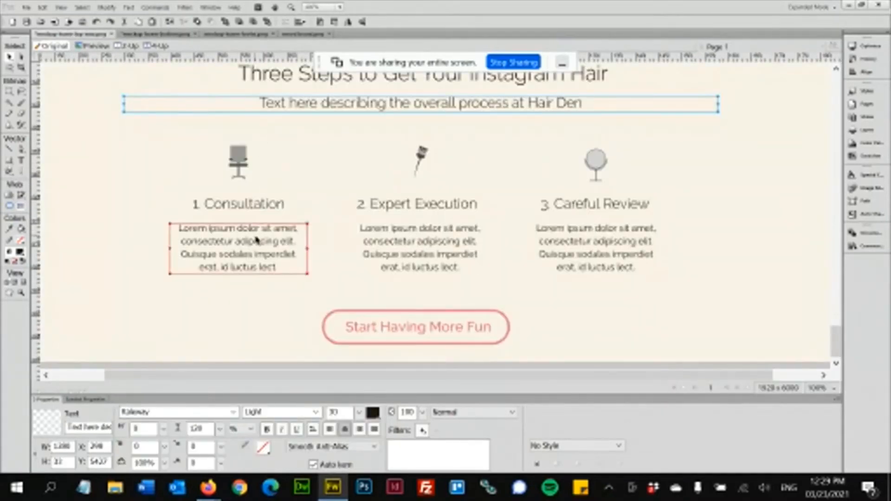
left_click(718, 221)
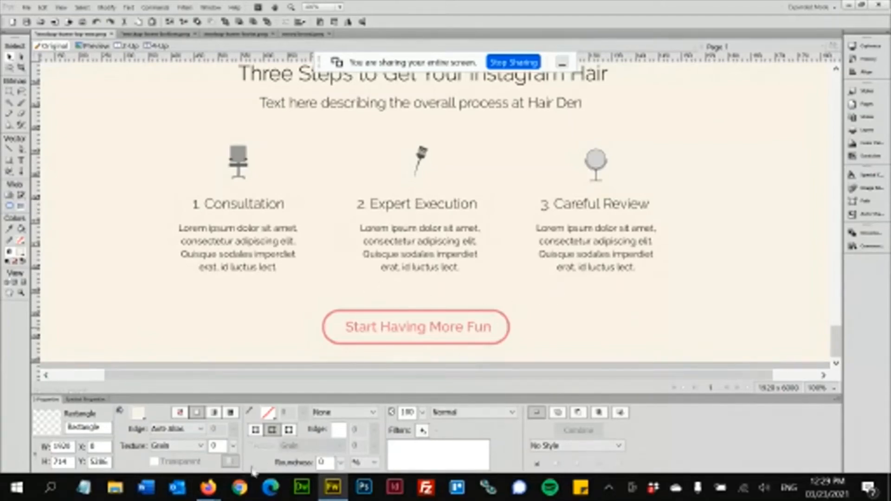
Step: Switch to the Massive Effect website in Firefox and examine its statistics row and the "What you don't know WILL hurt you" section
mouse_move(210, 494)
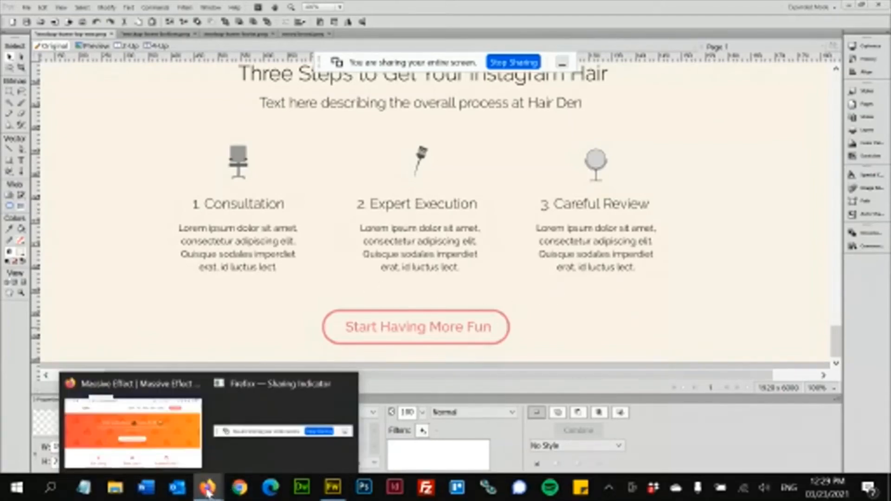
left_click(177, 465)
scroll(451, 309, "down", 5)
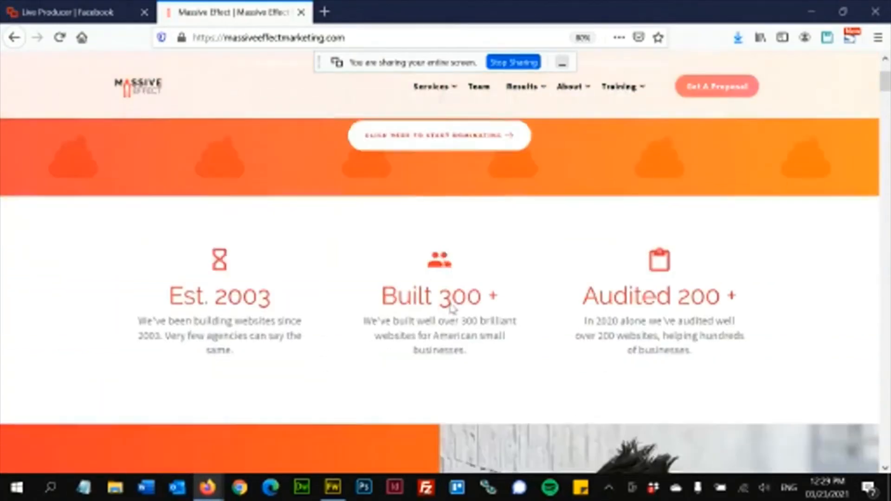
scroll(385, 229, "up", 2)
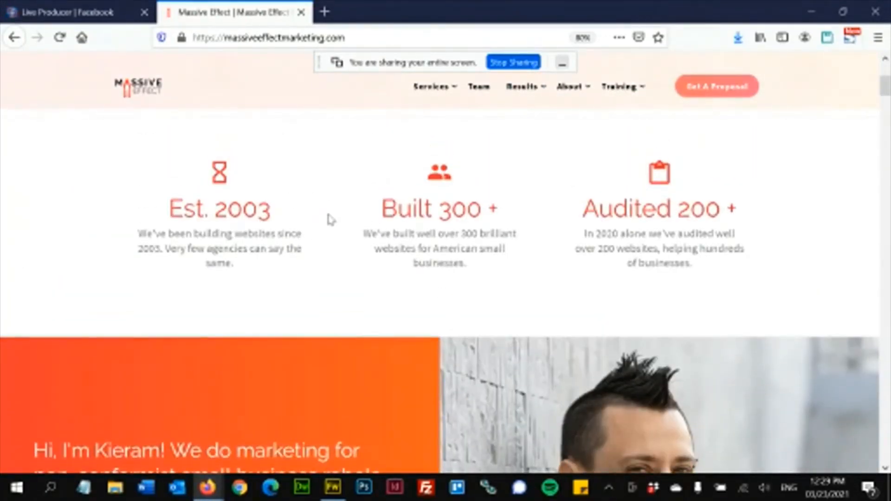
scroll(329, 218, "down", 15)
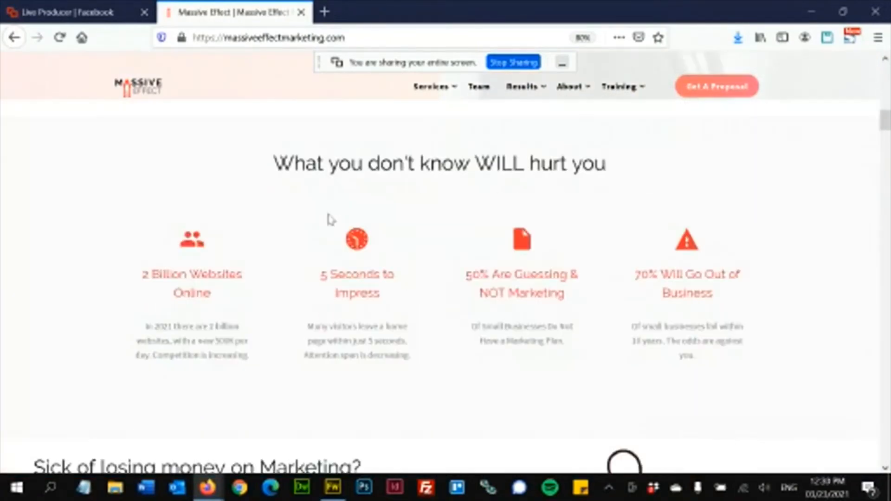
Step: Examine the website's middle sections down to the three steps under "How exactly do we help you dominate?"
scroll(632, 217, "down", 10)
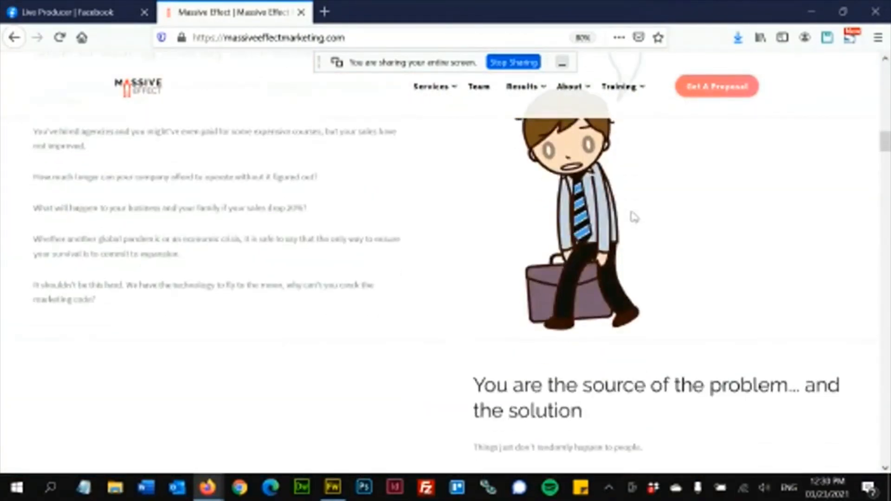
scroll(633, 211, "down", 10)
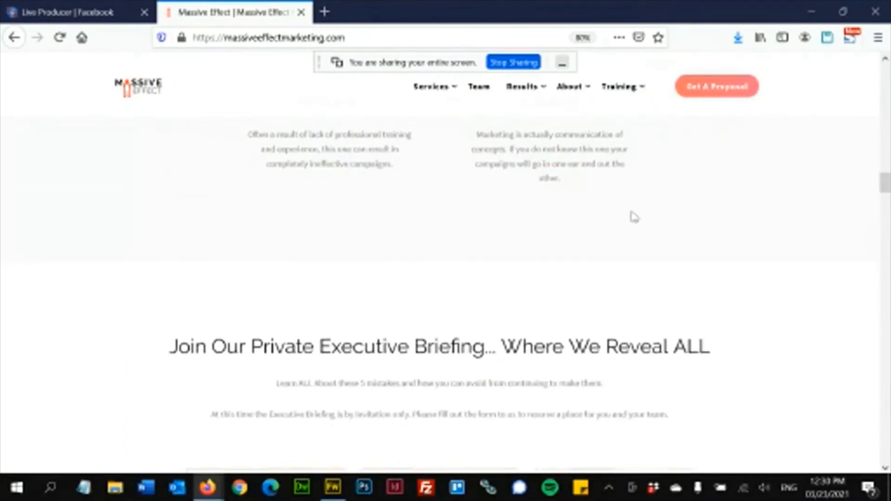
scroll(632, 212, "down", 8)
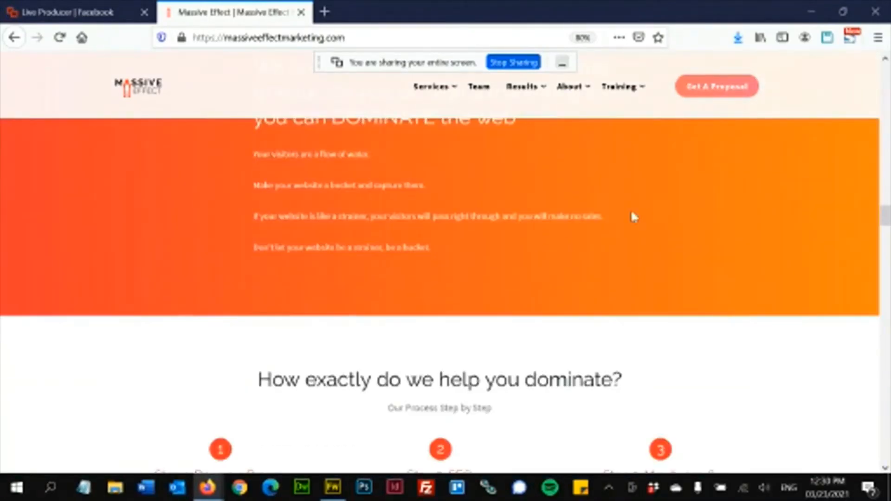
scroll(632, 212, "up", 2)
scroll(633, 217, "down", 8)
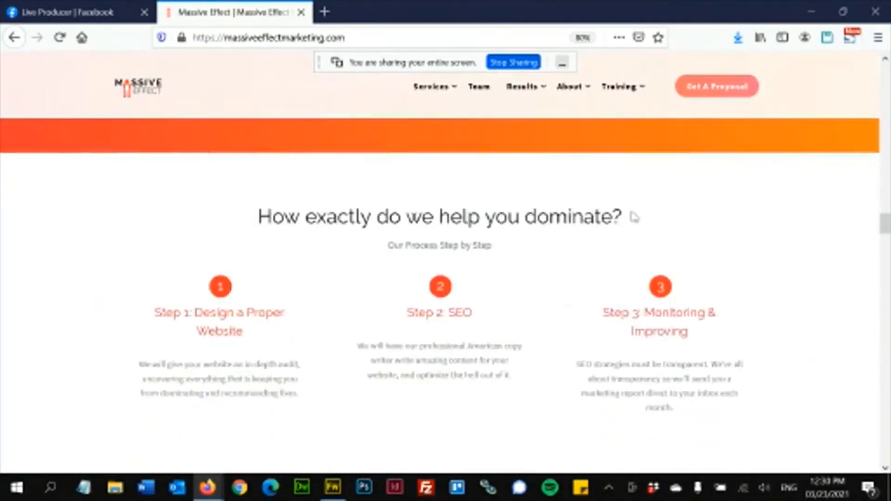
Step: Inspect the "Not sure about us?" section and its three customer objections, starting with "I don't believe anything works"
scroll(634, 217, "down", 10)
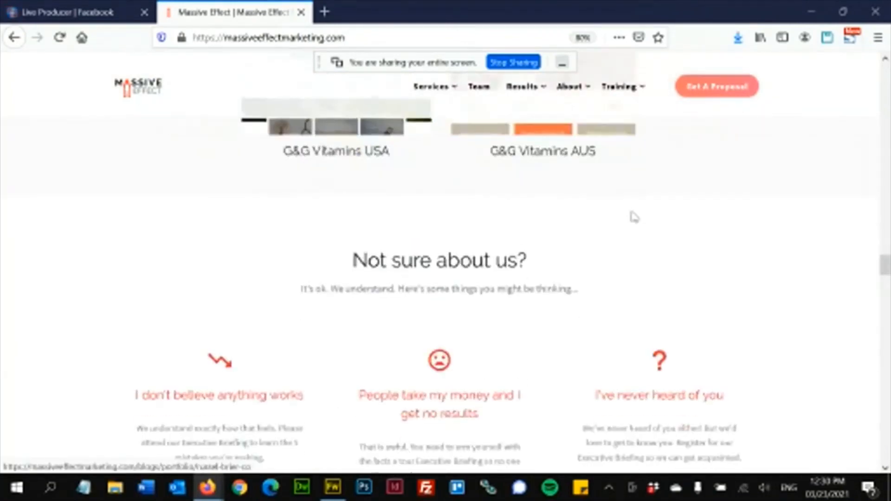
scroll(633, 217, "up", 2)
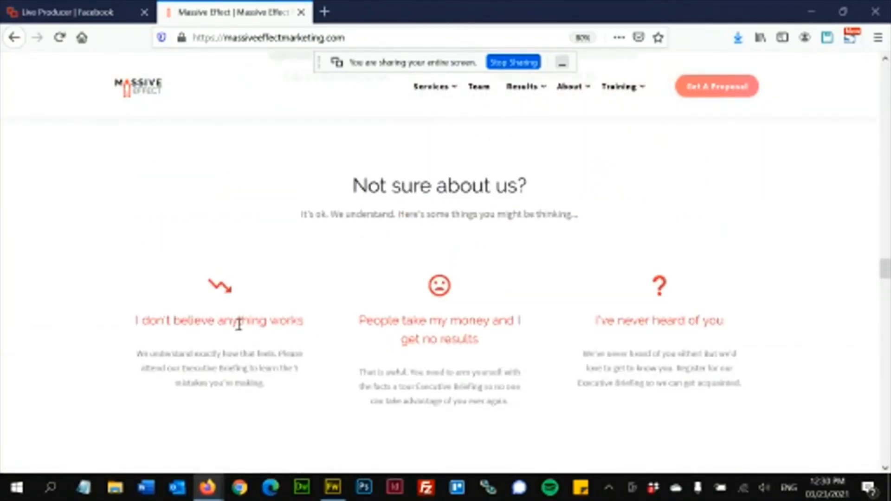
triple_click(238, 321)
scroll(535, 279, "down", 2)
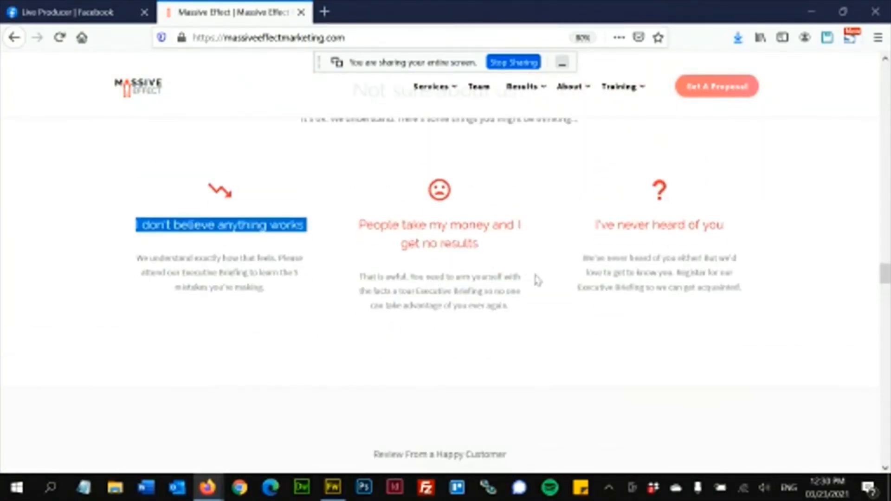
left_click(566, 266)
scroll(566, 266, "down", 3)
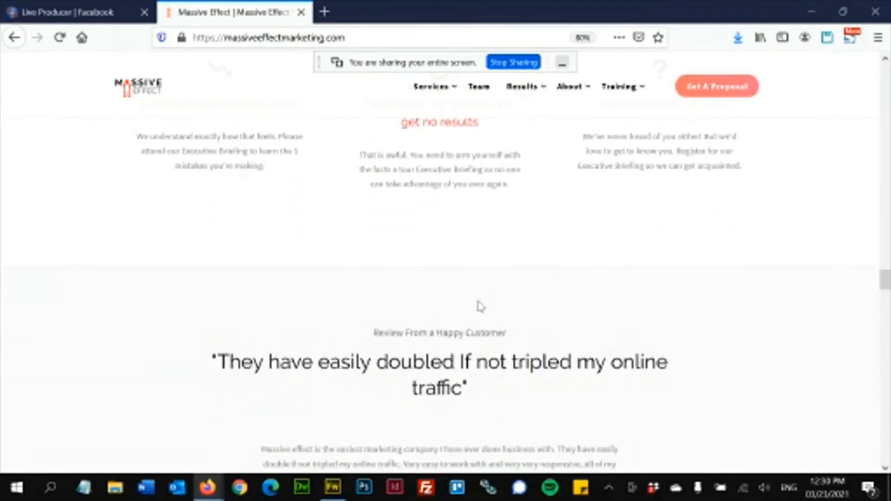
Step: Examine the website from the customer review and traffic case study through "Who will you choose?" to the first responder section
scroll(478, 300, "down", 8)
scroll(481, 307, "down", 10)
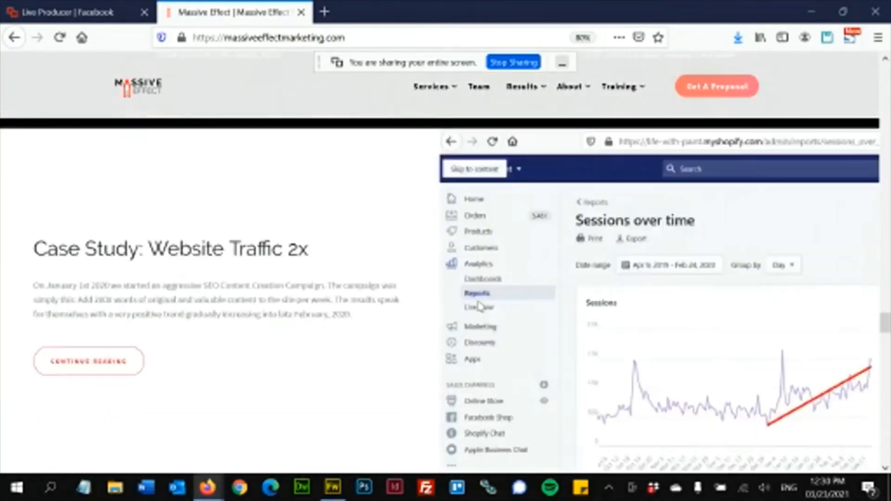
scroll(481, 306, "down", 15)
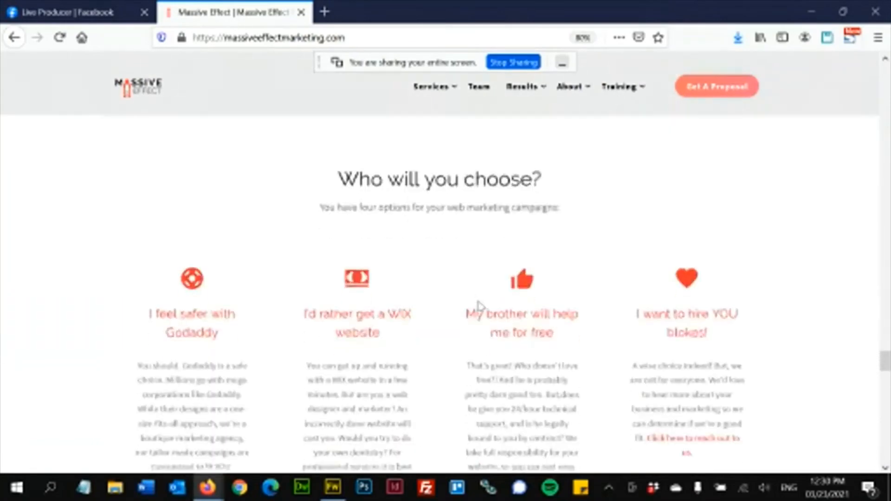
scroll(479, 301, "down", 12)
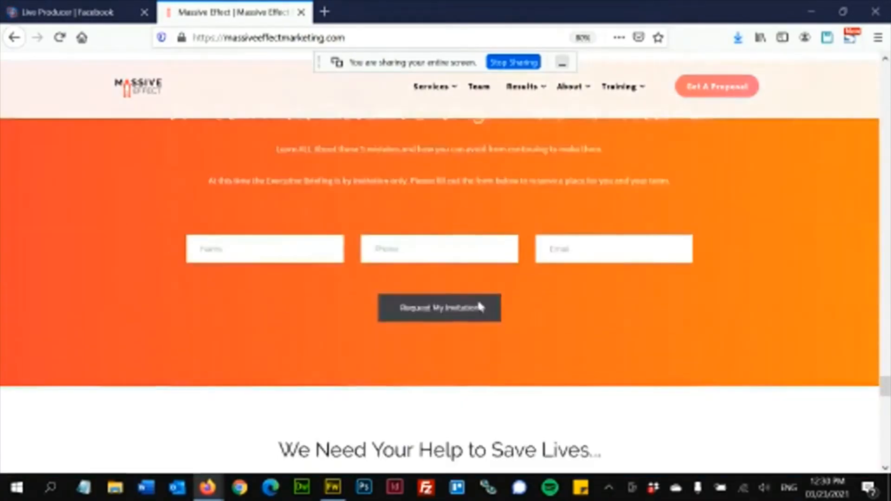
scroll(477, 299, "down", 7)
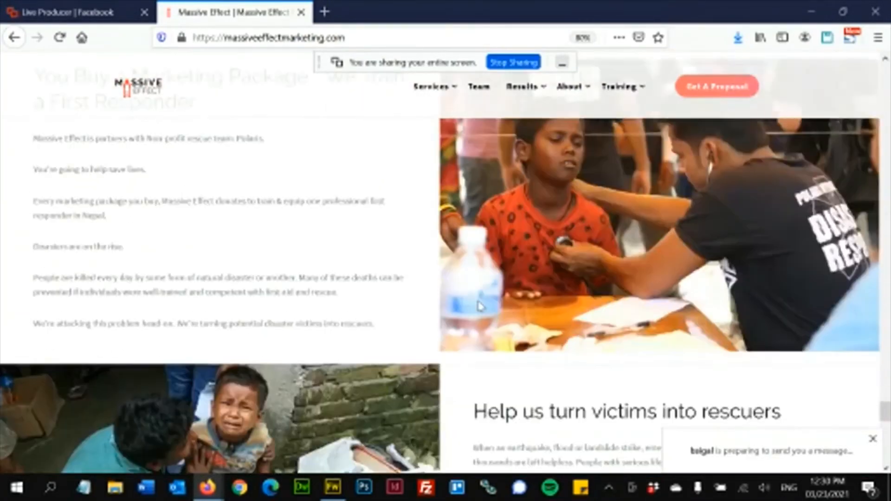
Step: Review the website back up to the team portraits, minimizing the chat window and dismissing its message notification
scroll(493, 296, "up", 10)
scroll(492, 296, "up", 3)
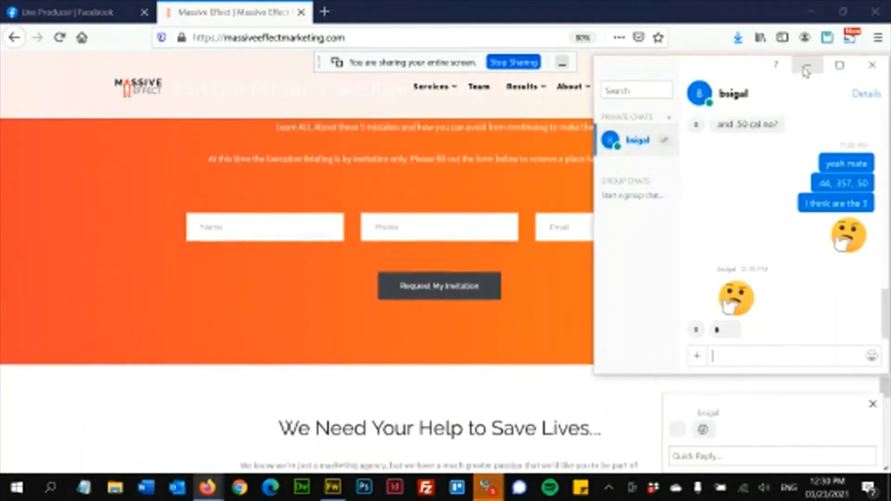
left_click(808, 66)
scroll(480, 254, "up", 6)
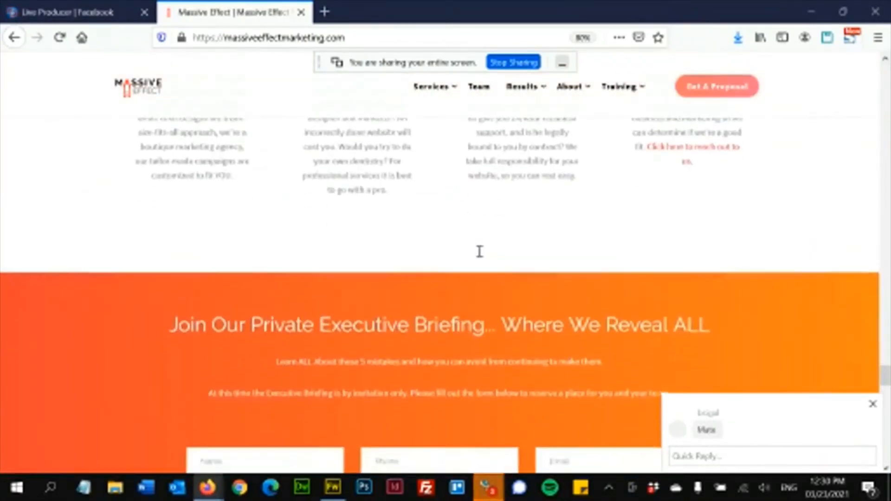
scroll(559, 269, "up", 5)
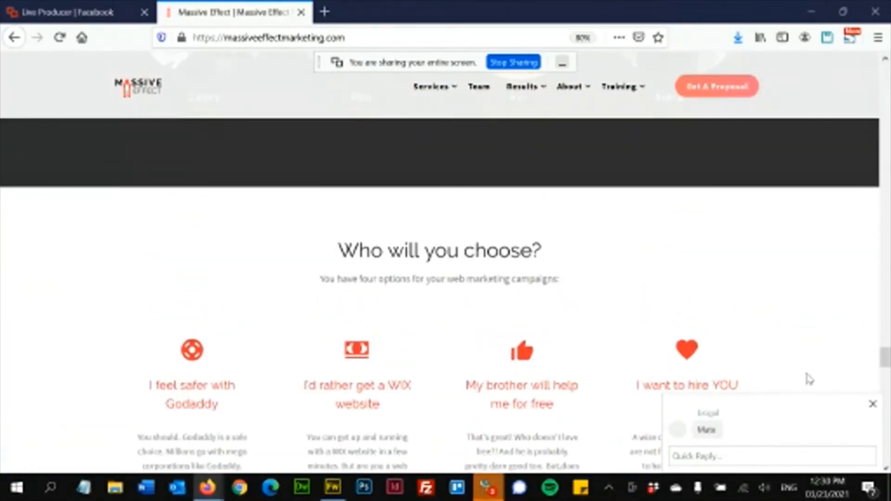
left_click(873, 408)
scroll(604, 348, "up", 4)
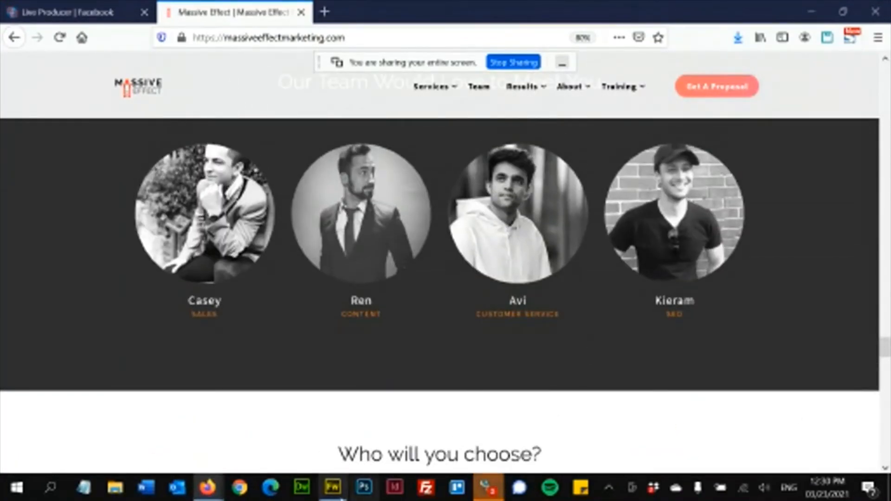
Step: Return to Fireworks and examine the bottom mockup from Blondes to "What people are saying about us...", dismissing the chat notifications
left_click(332, 488)
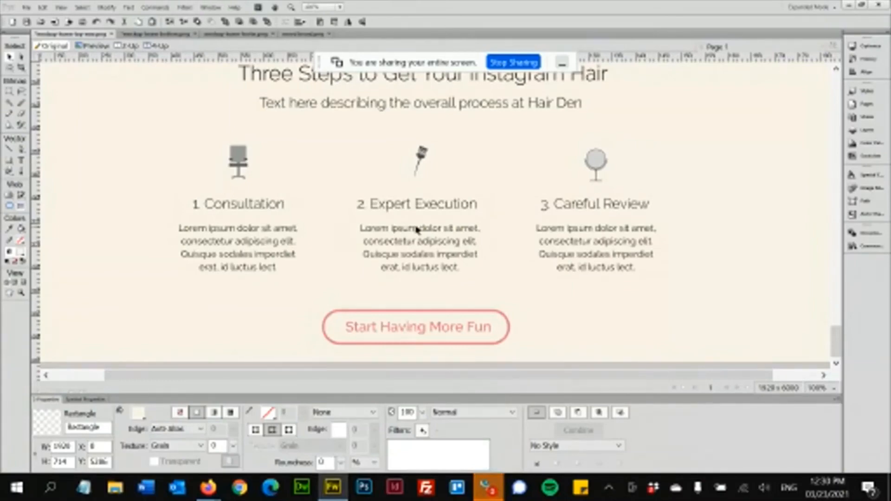
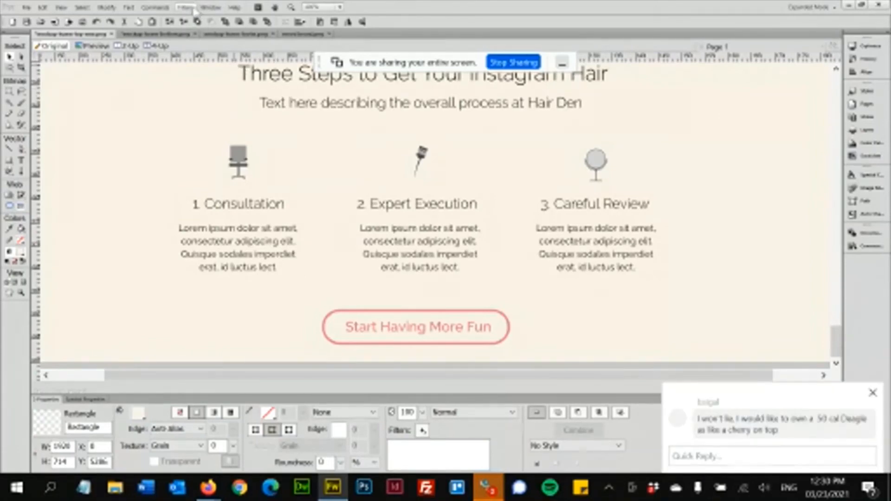
left_click(168, 36)
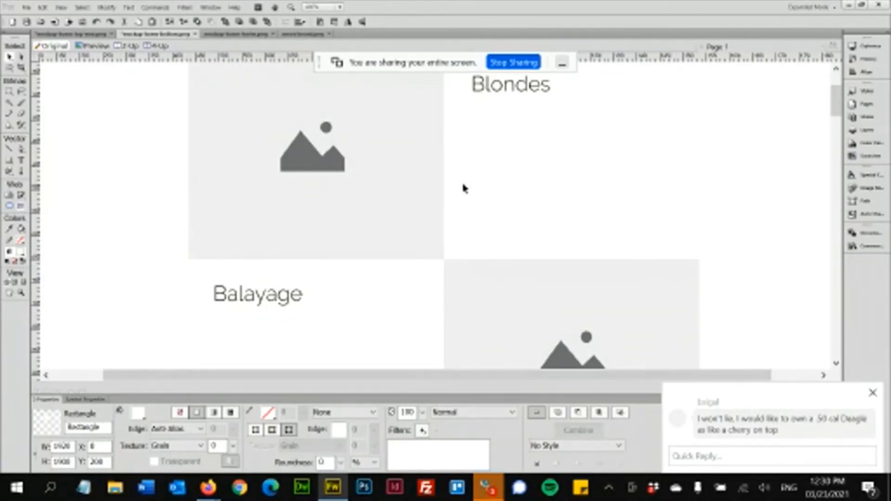
left_click(873, 393)
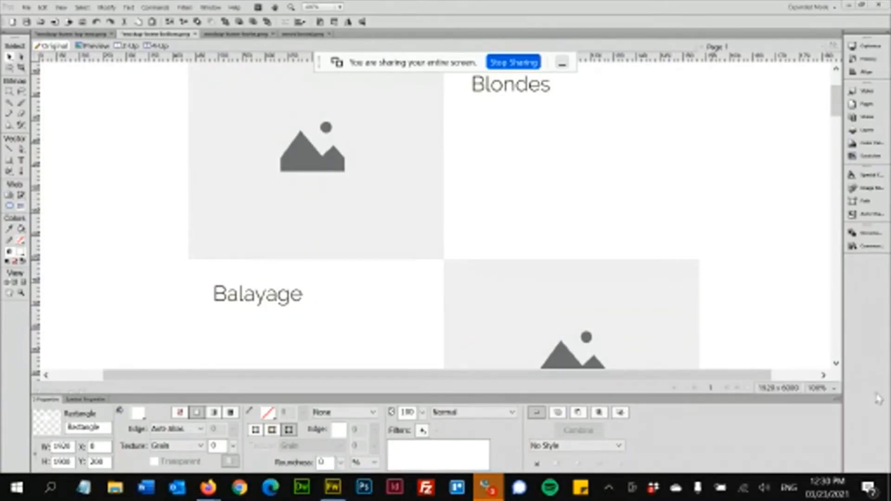
scroll(428, 179, "down", 12)
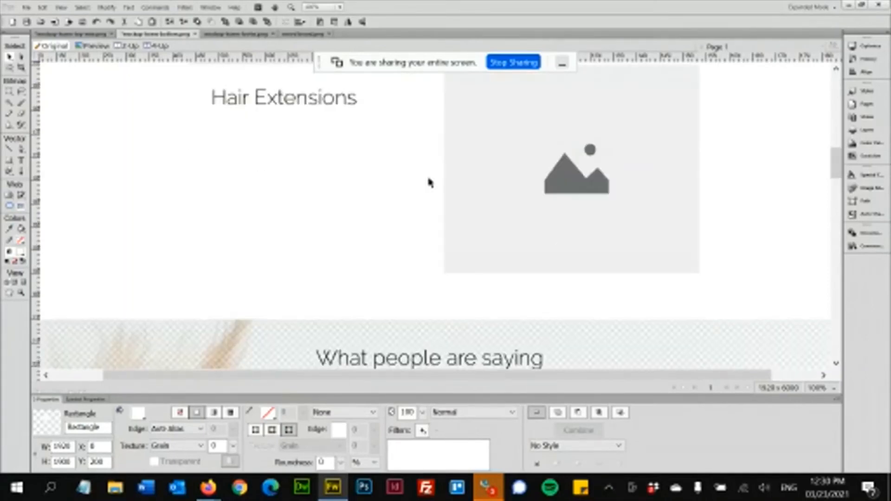
scroll(429, 183, "down", 3)
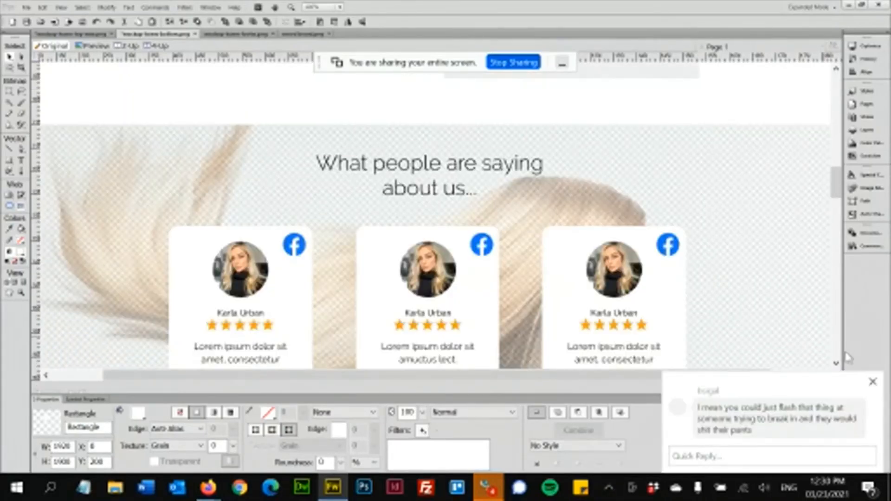
left_click(882, 386)
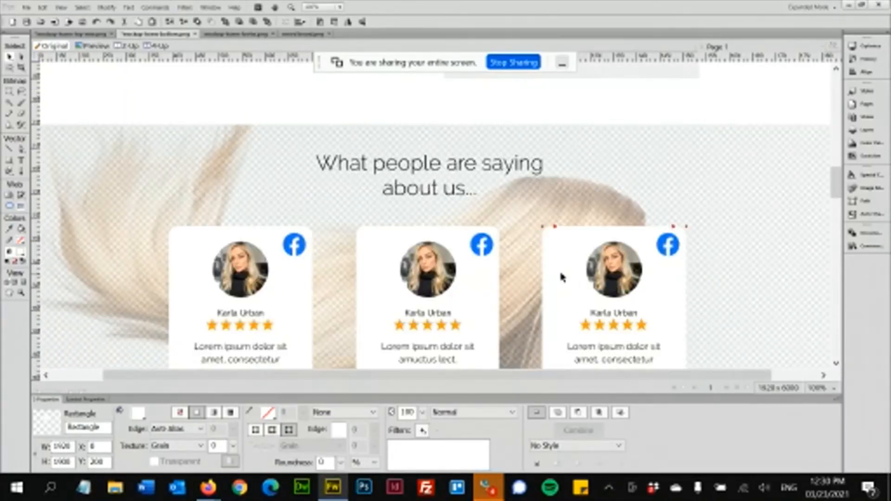
Step: Inspect the lower testimonial cards and the "Not ready yet?" section with its three client concerns
scroll(562, 277, "down", 3)
scroll(561, 277, "down", 5)
scroll(561, 276, "up", 4)
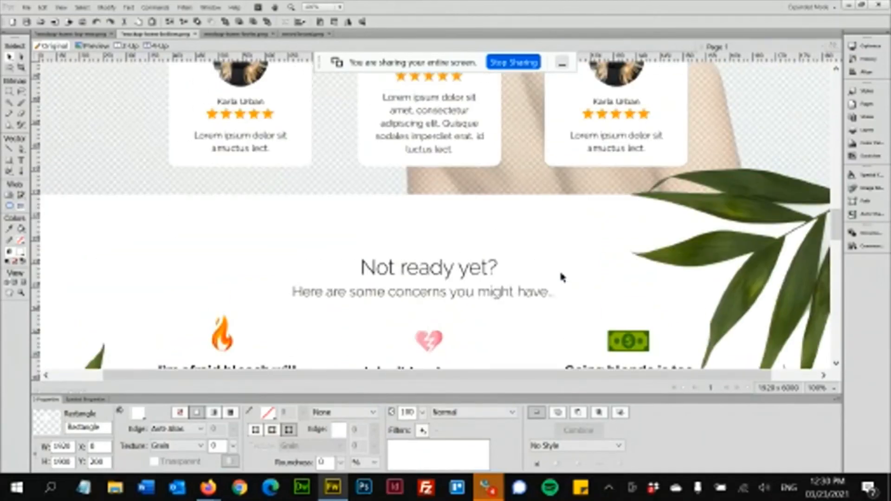
scroll(561, 277, "down", 2)
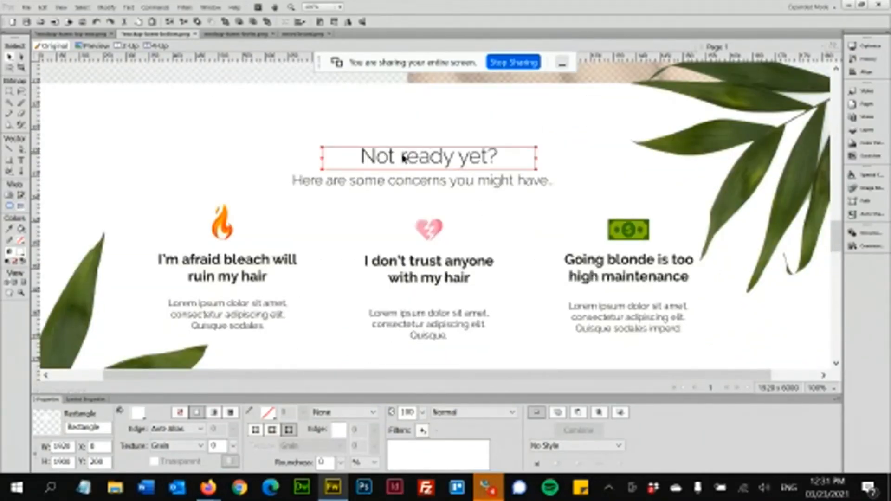
Step: Compare the concern icons under "Not ready yet?" with the "Three Steps to Get Your Instagram Hair" icons in the top mockup
scroll(502, 186, "down", 2)
scroll(501, 188, "up", 2)
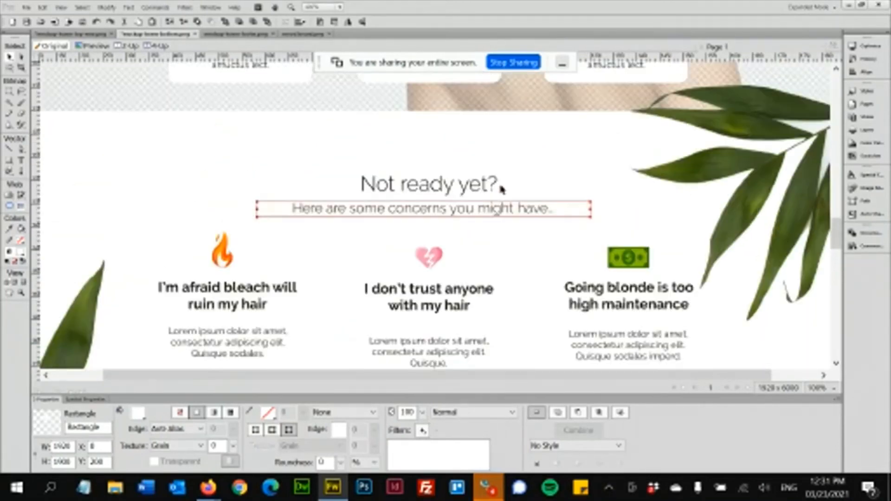
scroll(502, 246, "down", 2)
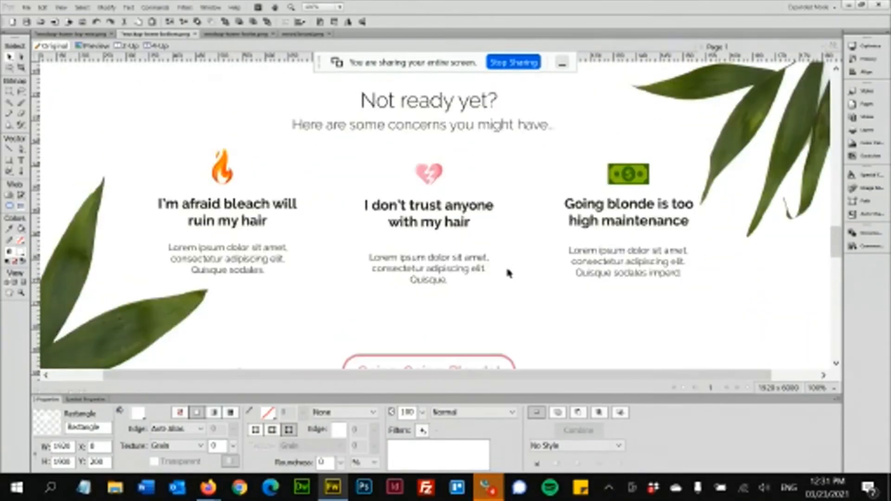
left_click(78, 36)
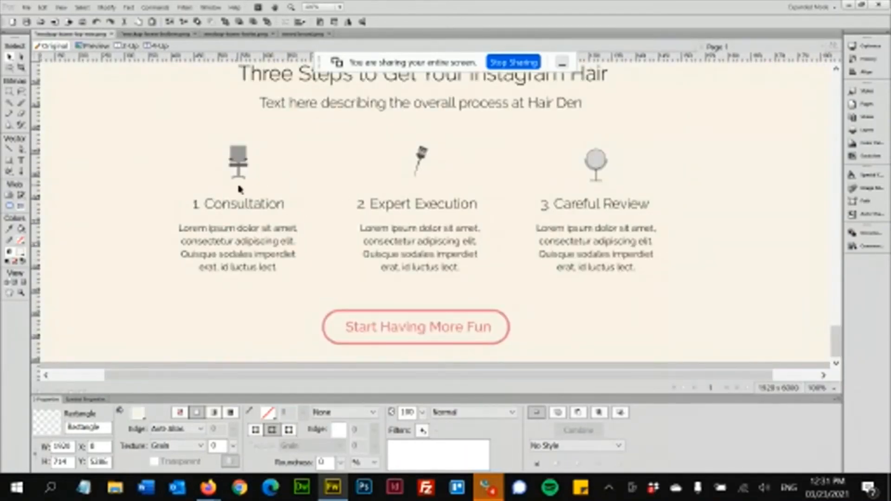
left_click(156, 34)
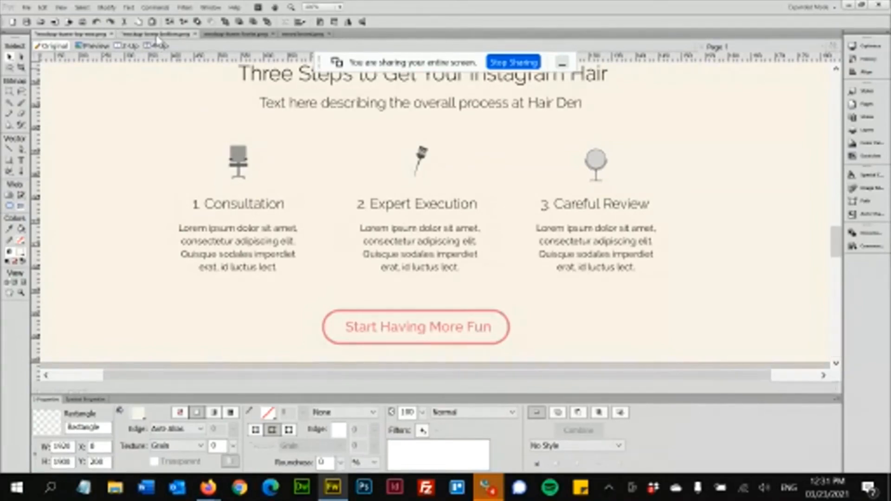
left_click(222, 173)
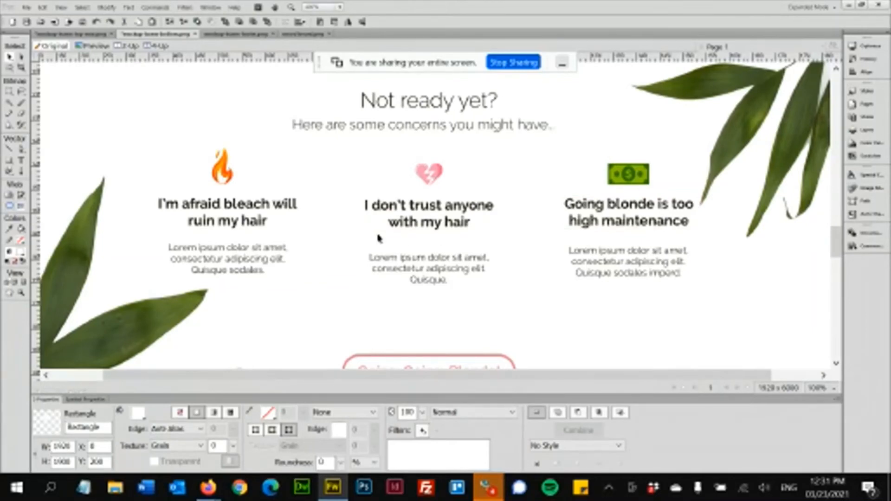
scroll(378, 238, "down", 1)
scroll(378, 236, "up", 2)
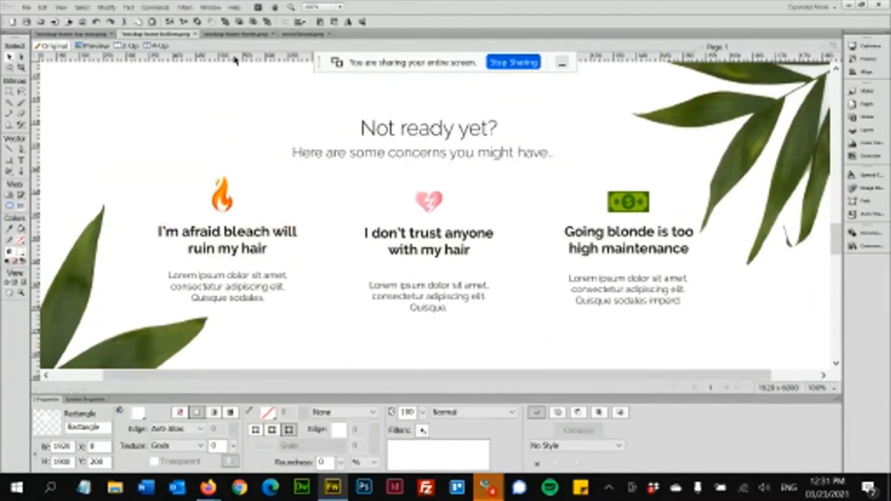
left_click(83, 37)
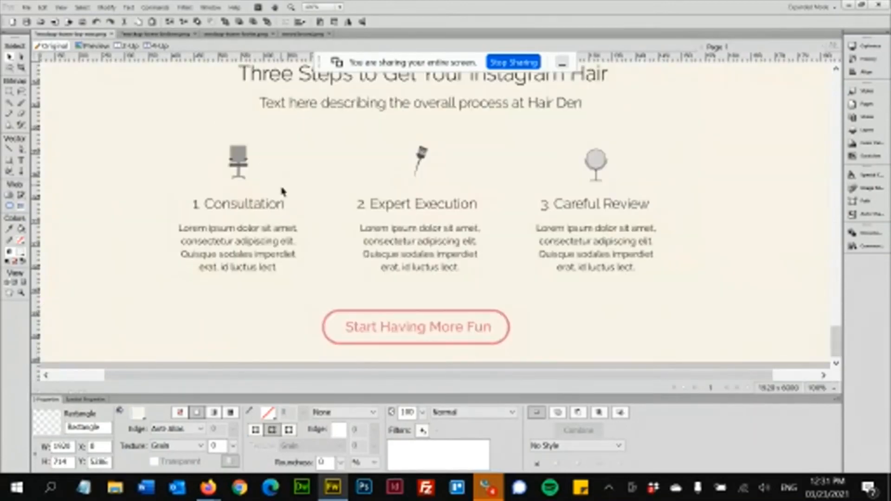
scroll(280, 191, "up", 1)
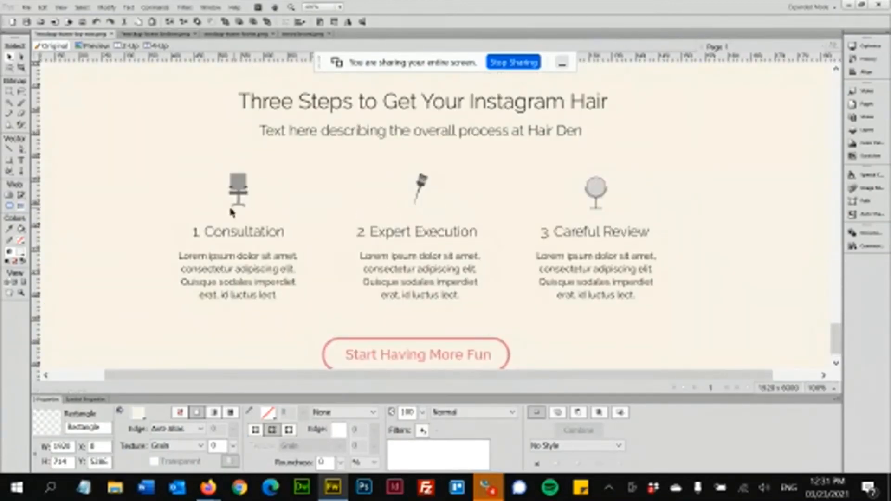
left_click(173, 37)
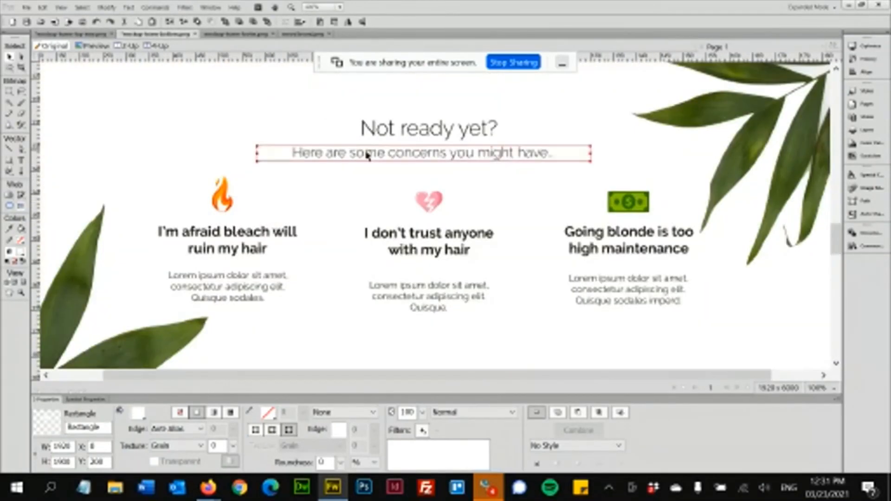
Step: Recheck the testimonial cards above the concerns, ending back at the "Not ready yet?" section of the bottom mockup
scroll(427, 237, "up", 5)
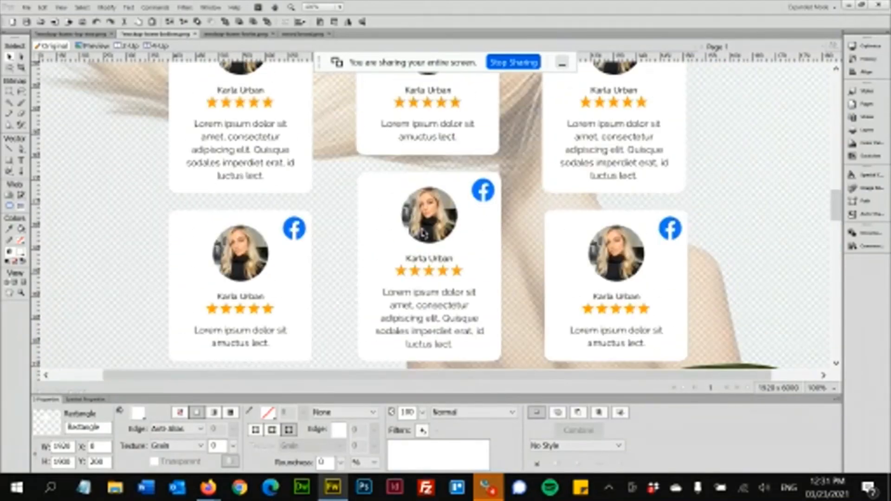
scroll(423, 233, "up", 2)
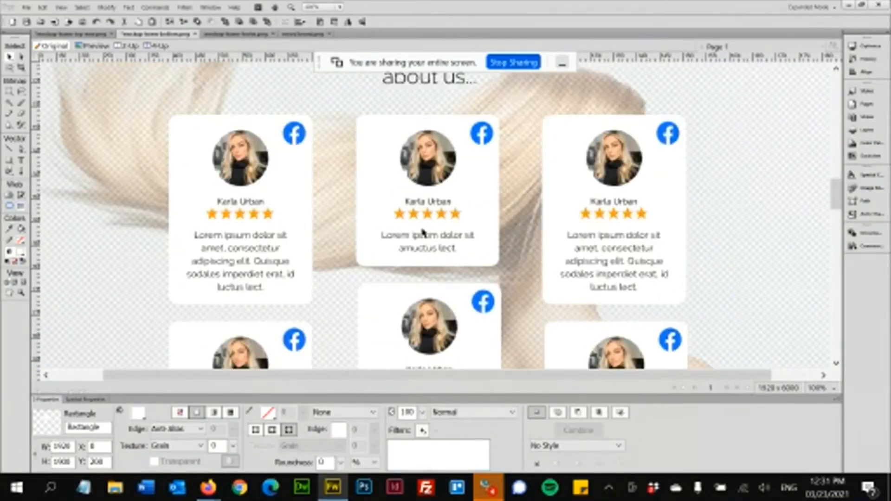
scroll(424, 232, "up", 2)
scroll(442, 261, "down", 5)
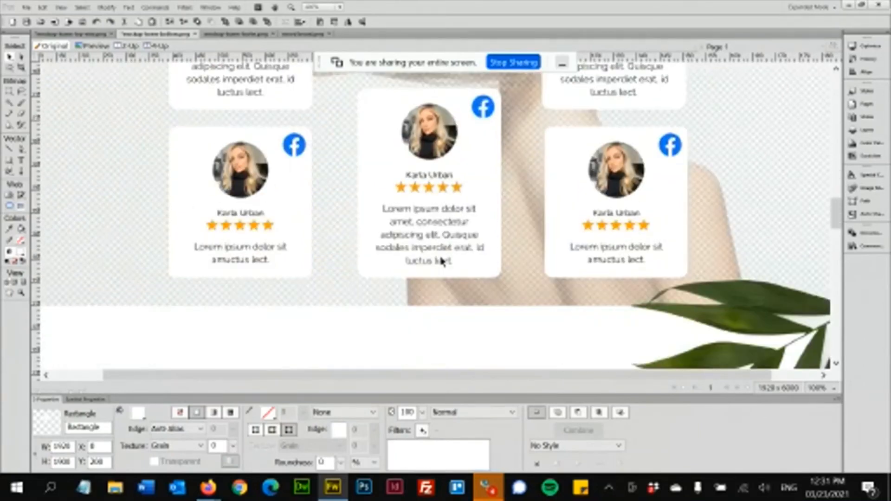
scroll(442, 261, "down", 6)
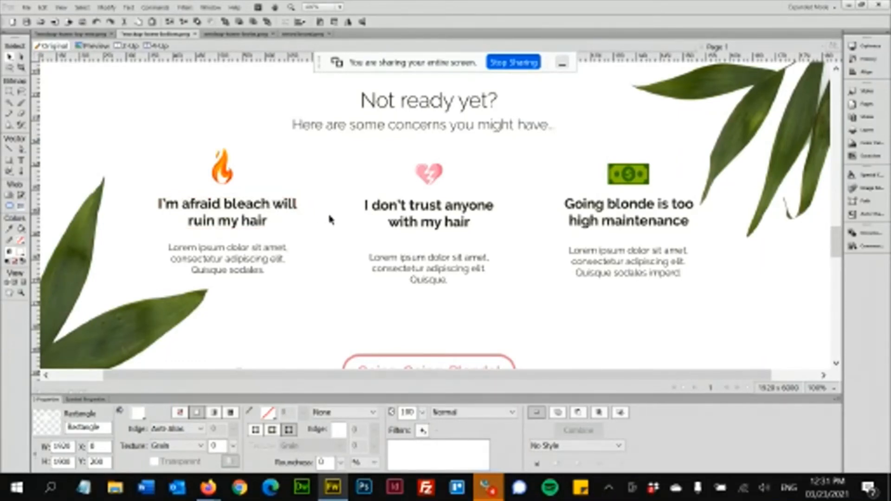
Step: Select the bleach, trust and high-maintenance concern headings in turn to go over each objection
left_click(271, 218)
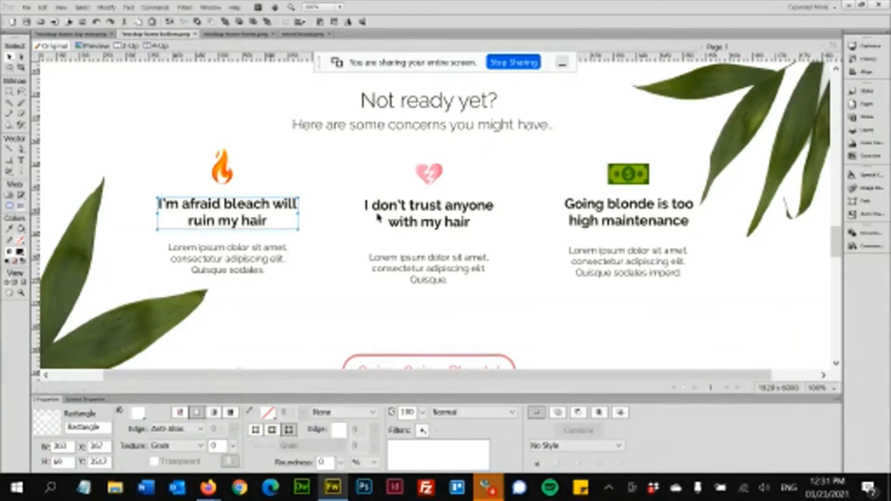
left_click(442, 222)
left_click(675, 205)
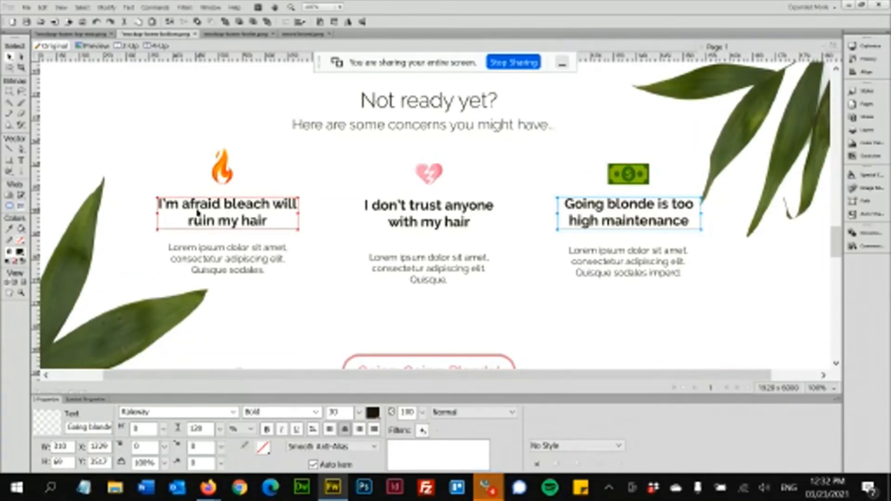
left_click(435, 207)
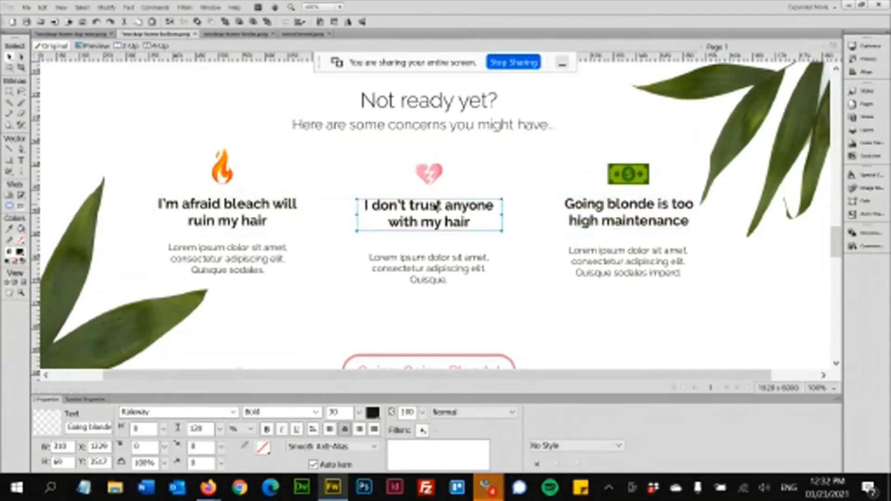
left_click(683, 202)
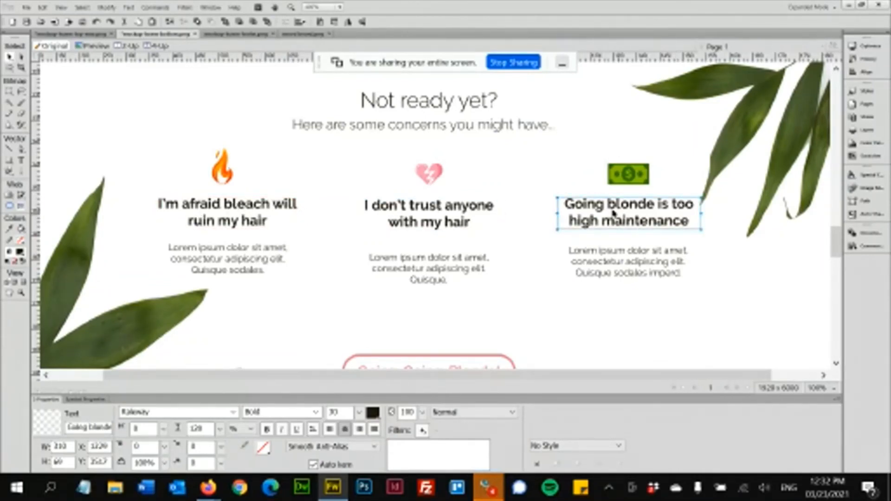
left_click(483, 208)
left_click(231, 217)
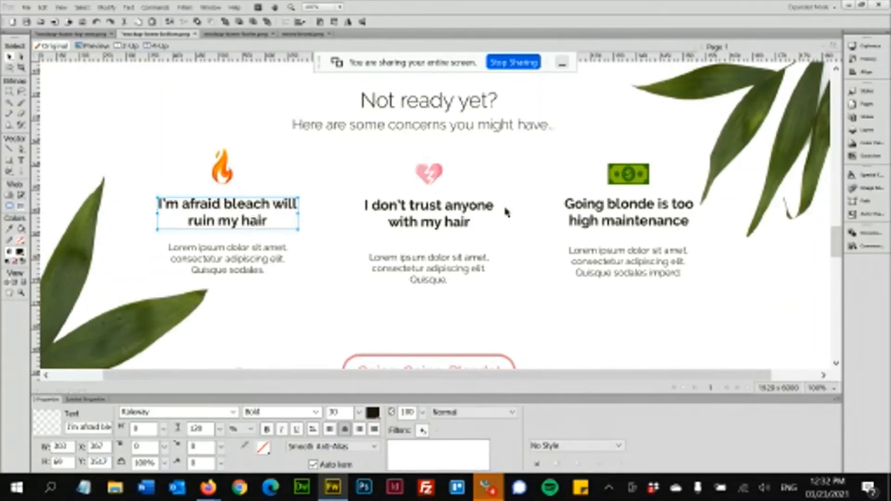
Step: Examine both rows of testimonial cards under "What people are saying about us...", including their photos, star ratings and Facebook icons
scroll(507, 212, "up", 3)
scroll(507, 212, "down", 1)
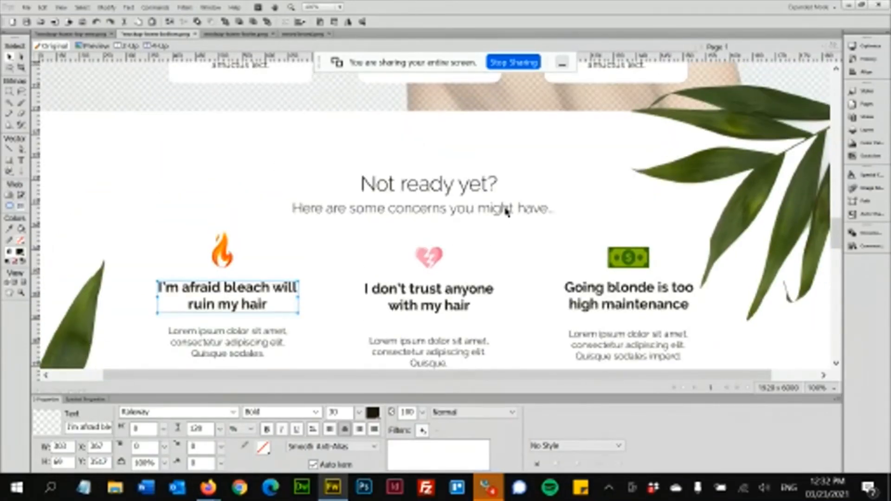
scroll(507, 212, "up", 9)
scroll(507, 212, "up", 3)
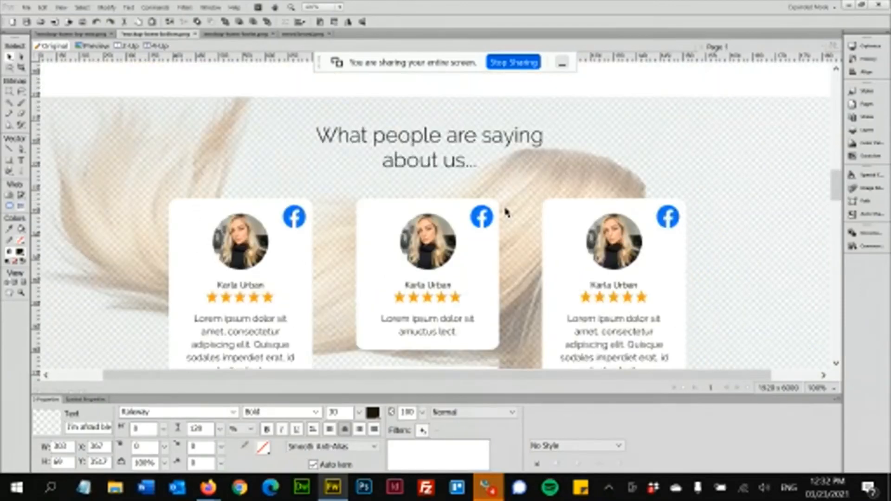
scroll(507, 212, "down", 3)
scroll(507, 212, "down", 1)
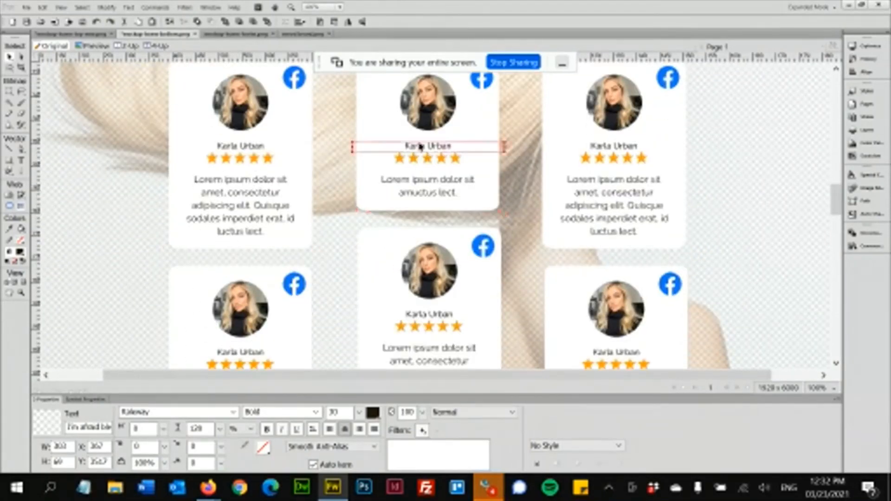
scroll(520, 217, "down", 3)
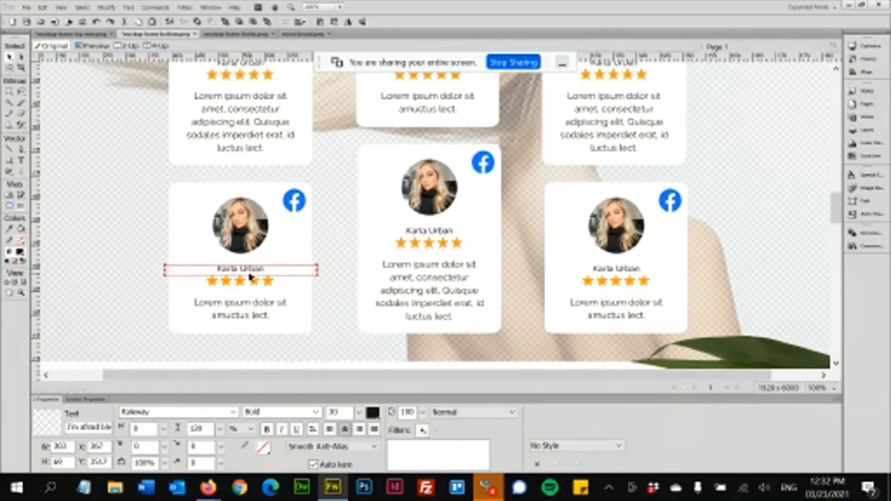
scroll(299, 255, "up", 1)
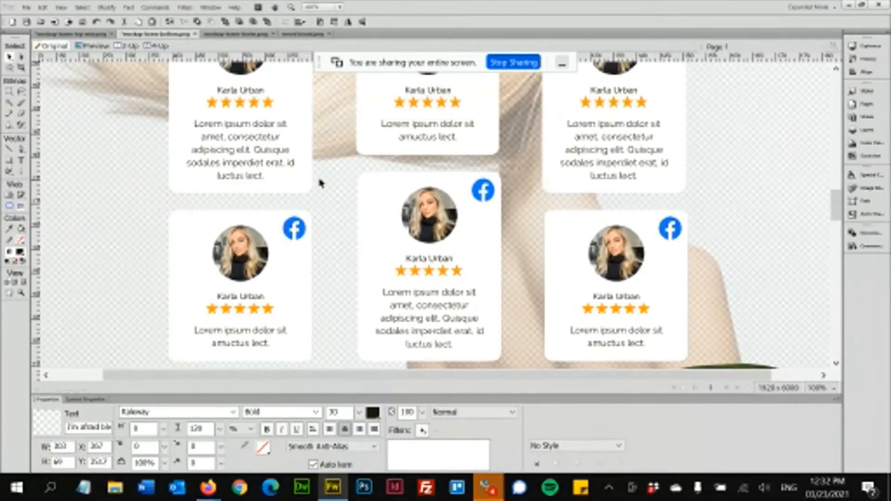
scroll(320, 182, "up", 1)
scroll(330, 263, "down", 2)
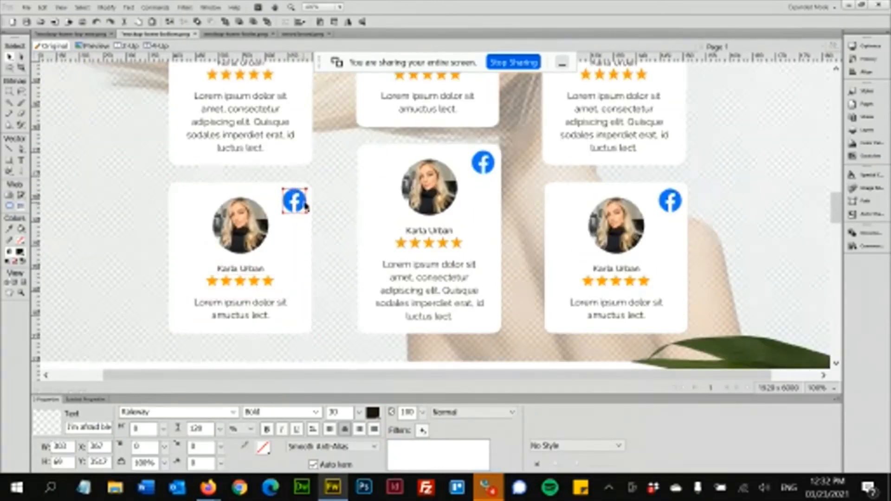
scroll(367, 202, "up", 4)
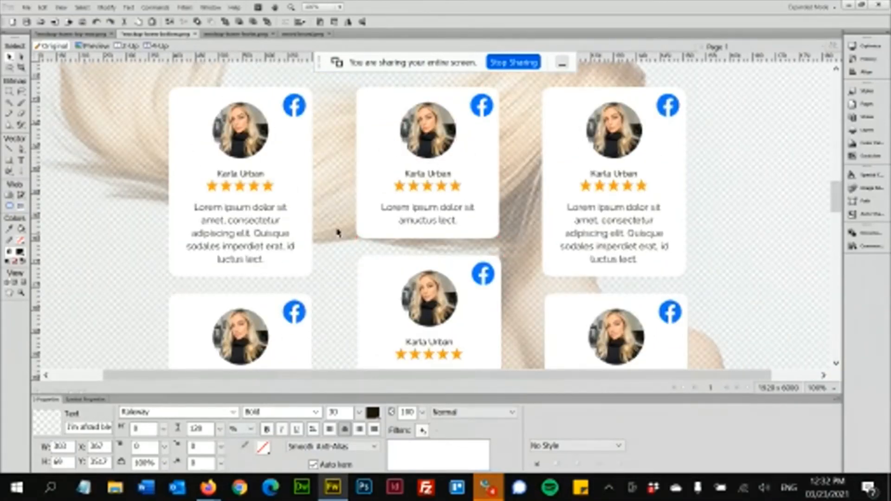
Step: Examine the "Transformations" section, from its "You're next..." subheading through both rows of before-and-after hair photos
scroll(338, 232, "down", 10)
scroll(338, 232, "down", 9)
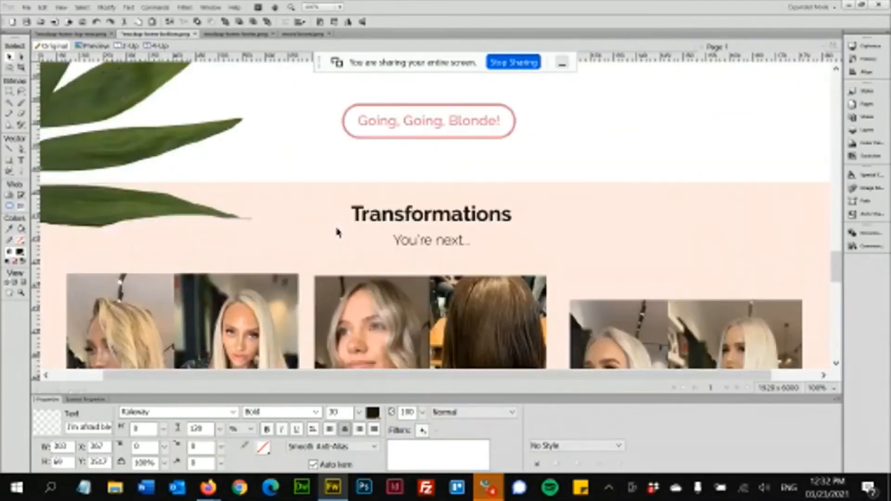
scroll(419, 199, "down", 6)
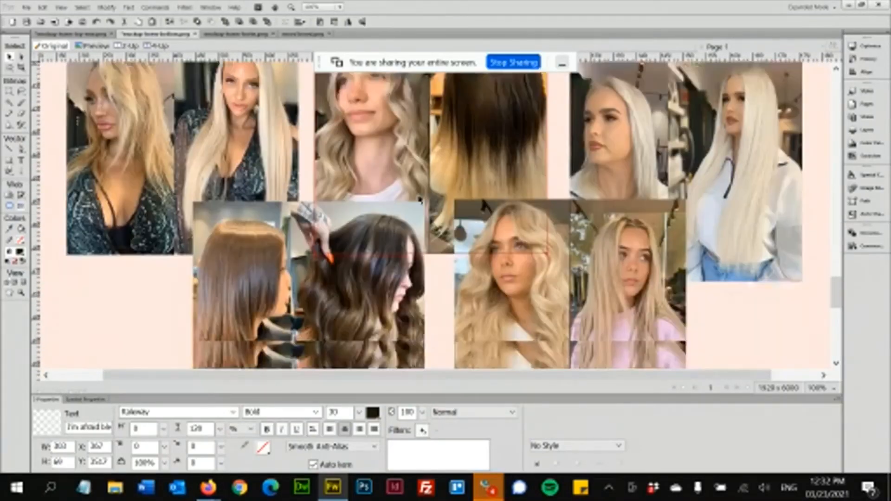
scroll(443, 250, "up", 6)
scroll(443, 250, "down", 6)
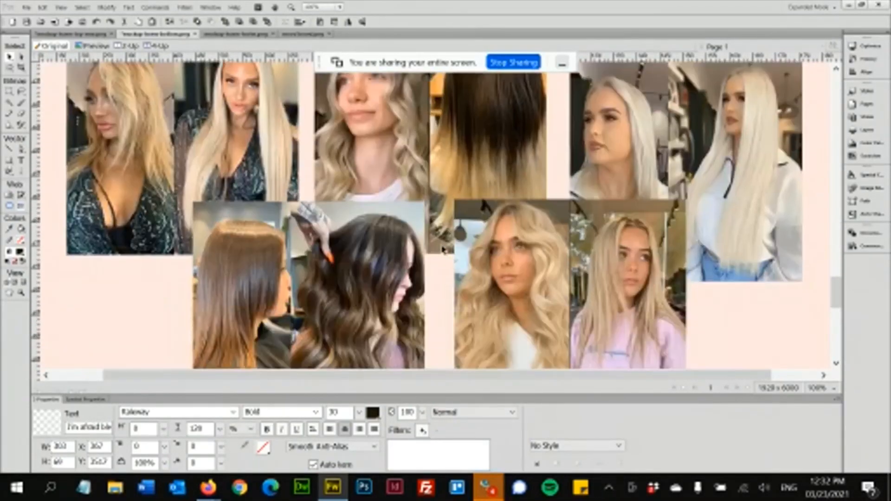
scroll(443, 250, "down", 4)
scroll(443, 250, "up", 9)
scroll(444, 250, "up", 1)
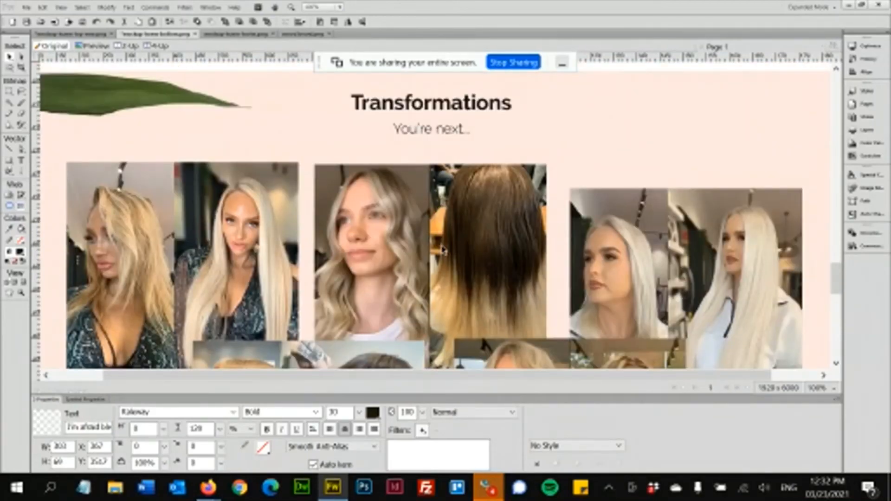
scroll(444, 250, "down", 8)
scroll(443, 249, "up", 2)
scroll(443, 250, "up", 1)
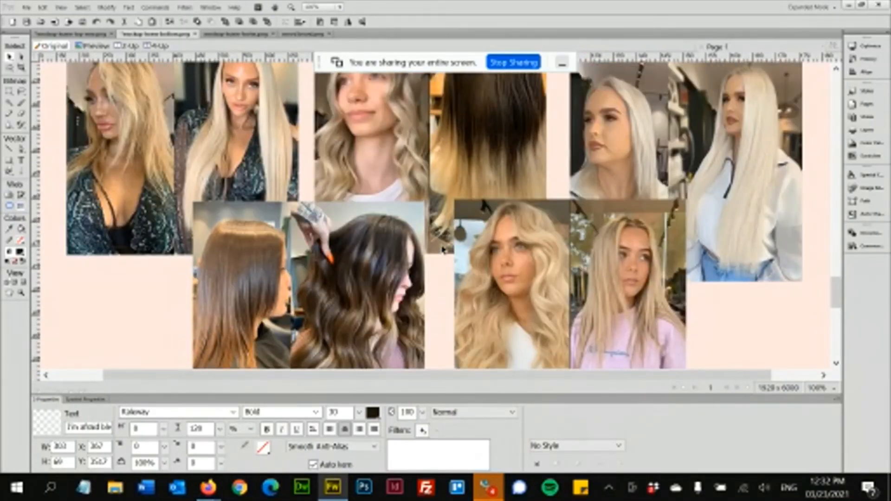
scroll(443, 250, "up", 4)
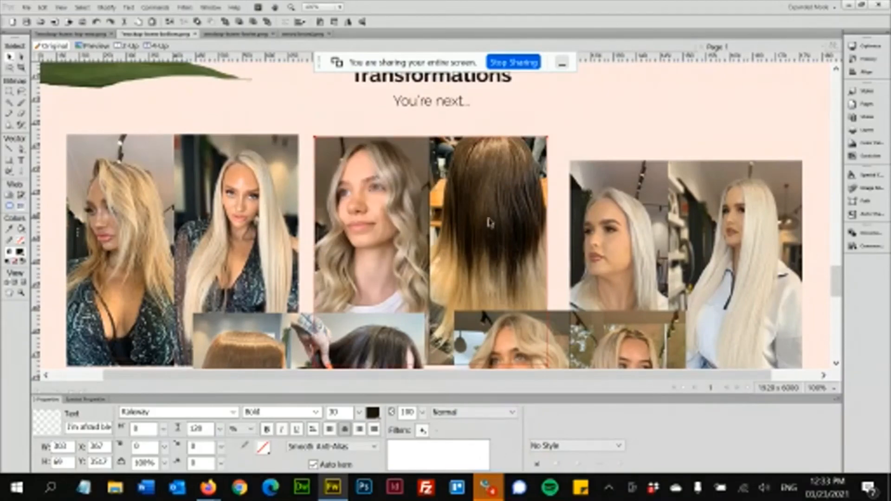
Step: Inspect the "Book Now" card beside the salon photo and the Keune, evo and Seamless1 logo strip below it
scroll(490, 221, "down", 2)
scroll(406, 194, "down", 11)
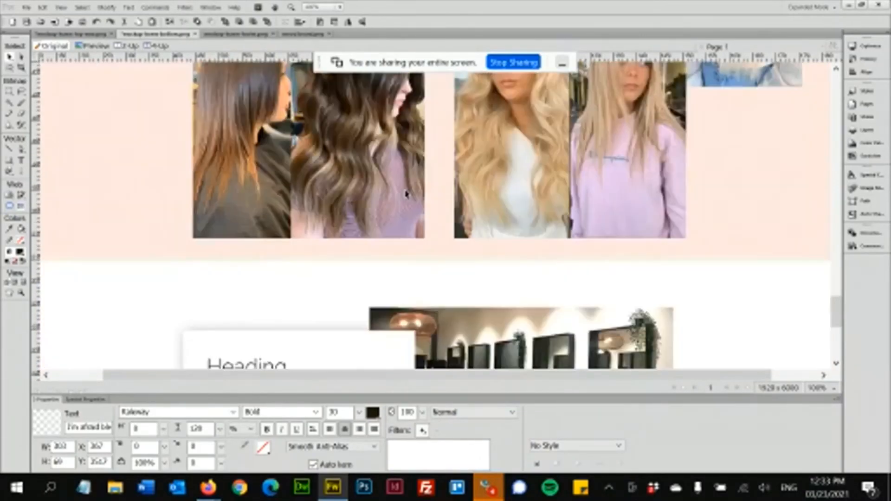
scroll(369, 241, "down", 3)
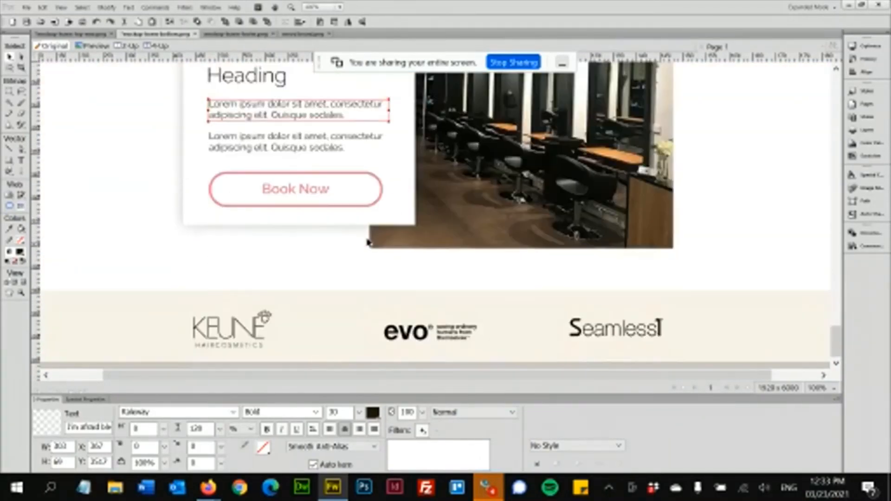
scroll(389, 176, "up", 1)
scroll(503, 154, "up", 1)
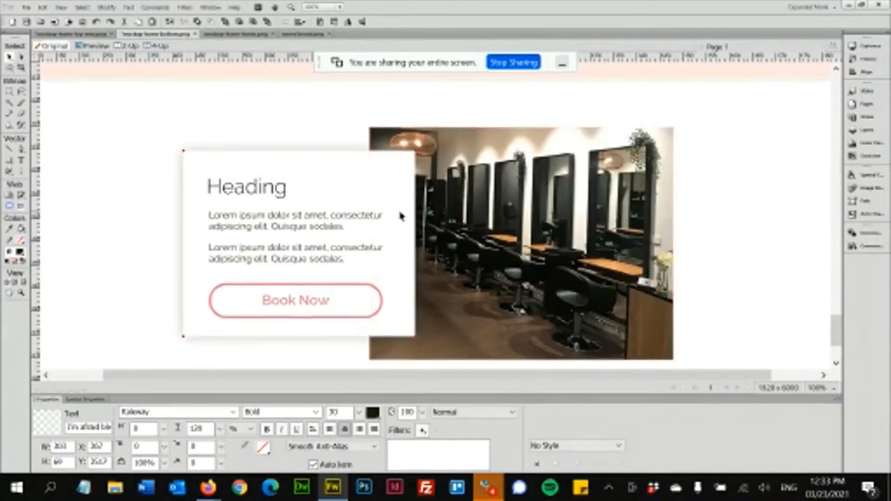
scroll(453, 215, "down", 3)
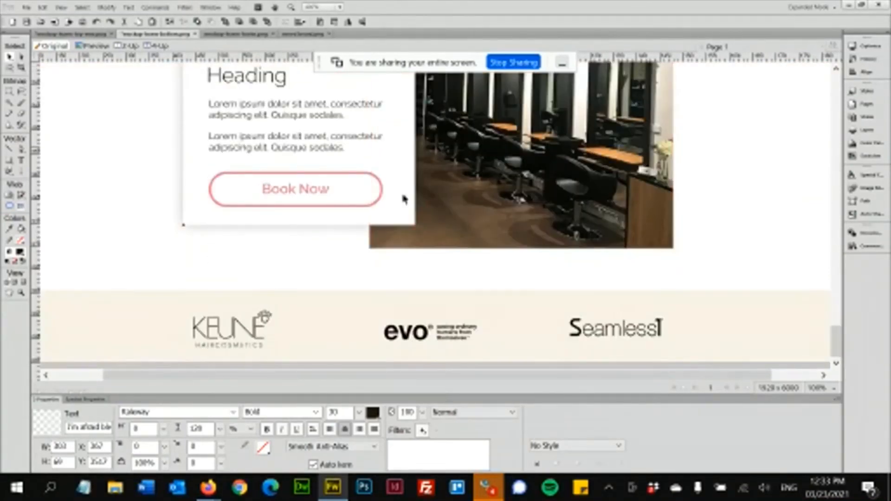
Step: Check the brand strip background and Seamless1 logo, and view the footer mockup's location card, map and link columns
left_click(210, 345)
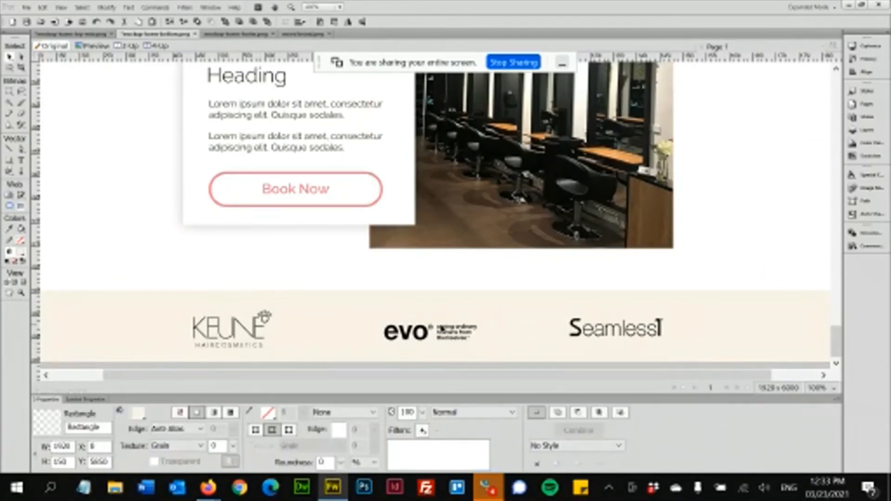
left_click(632, 328)
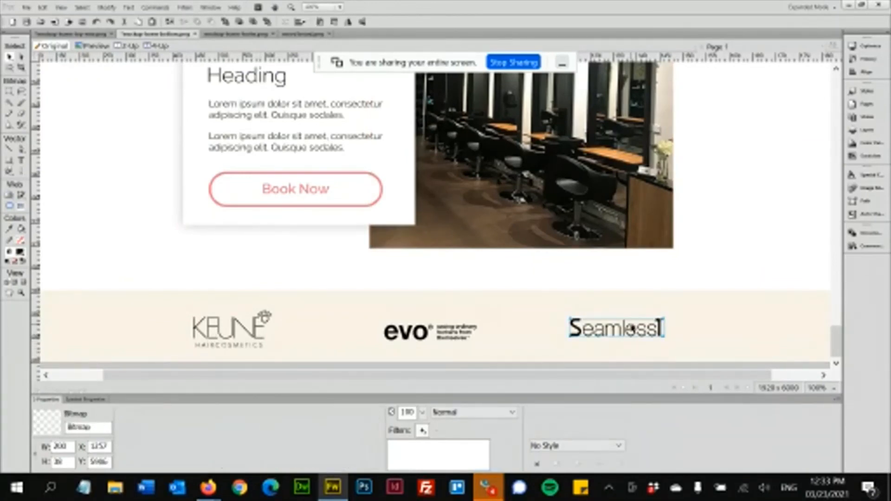
left_click(217, 36)
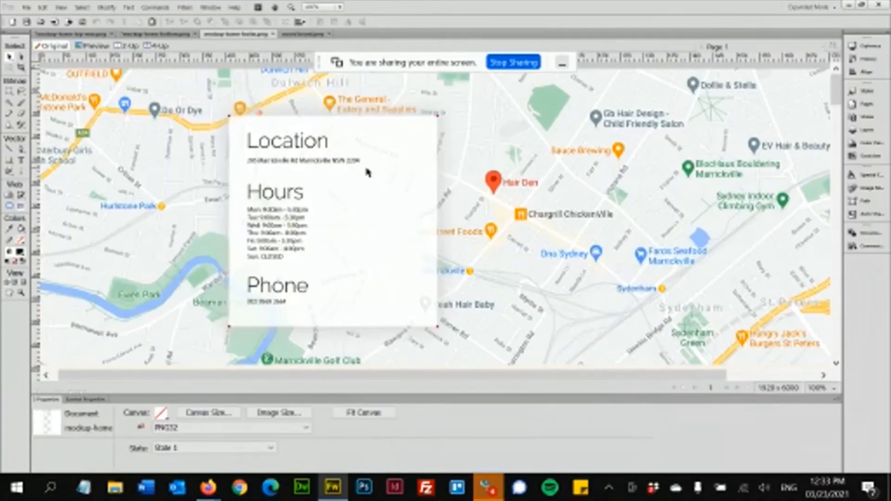
scroll(521, 162, "down", 4)
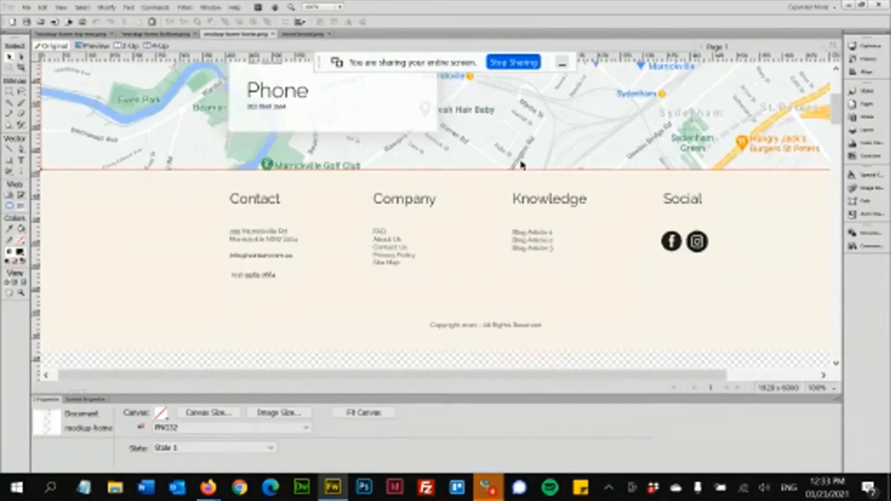
scroll(516, 237, "up", 4)
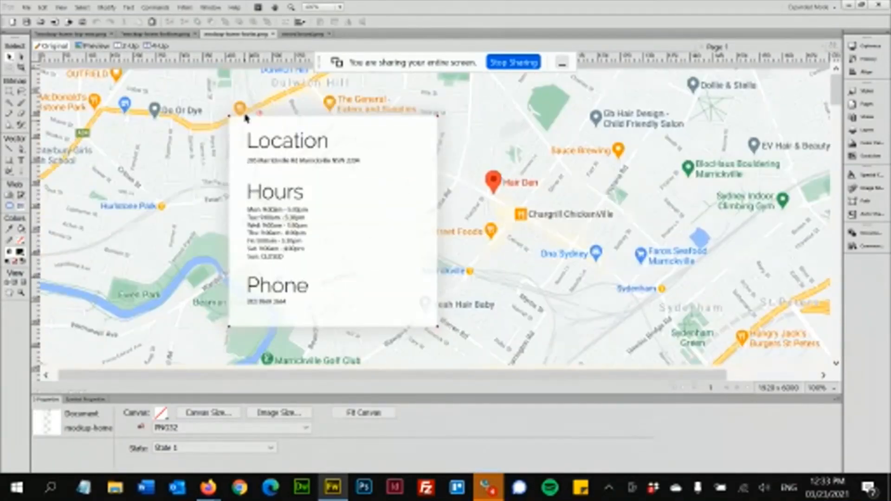
Step: Go back over the bottom-half home mockup, from the transformations up to the "We are leaders in Blondes..." heading
left_click(165, 34)
scroll(246, 105, "up", 10)
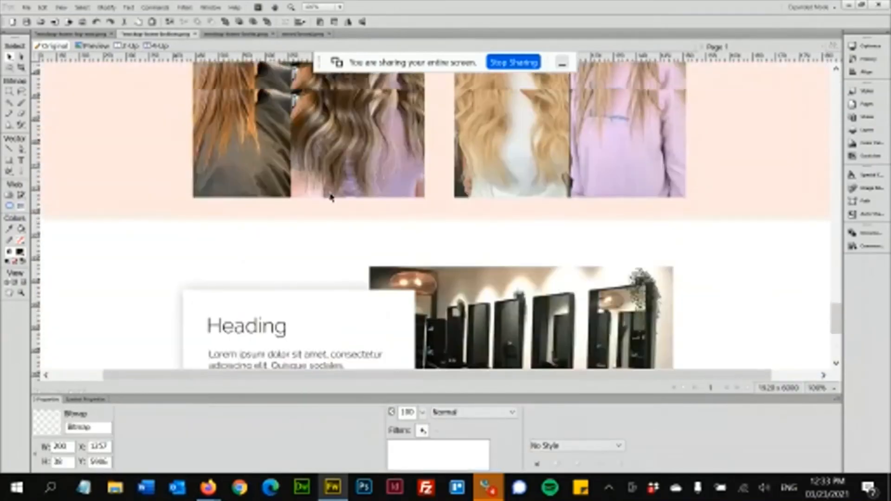
scroll(331, 198, "up", 7)
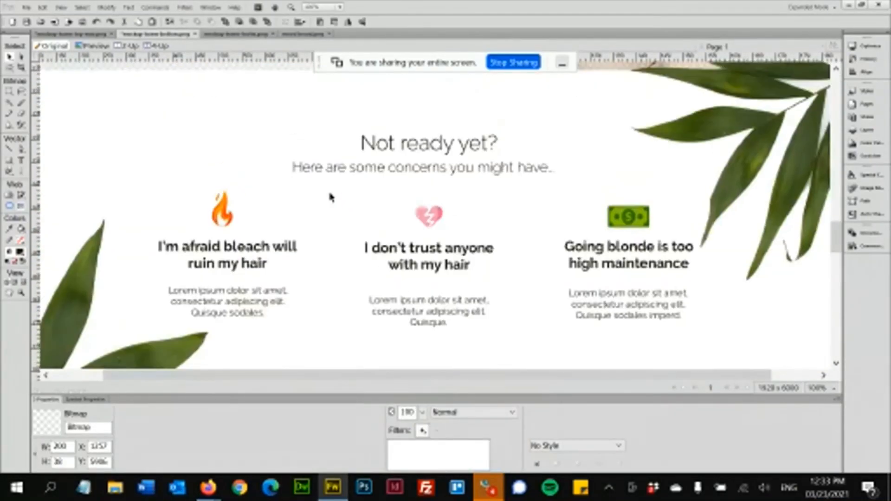
scroll(331, 197, "up", 12)
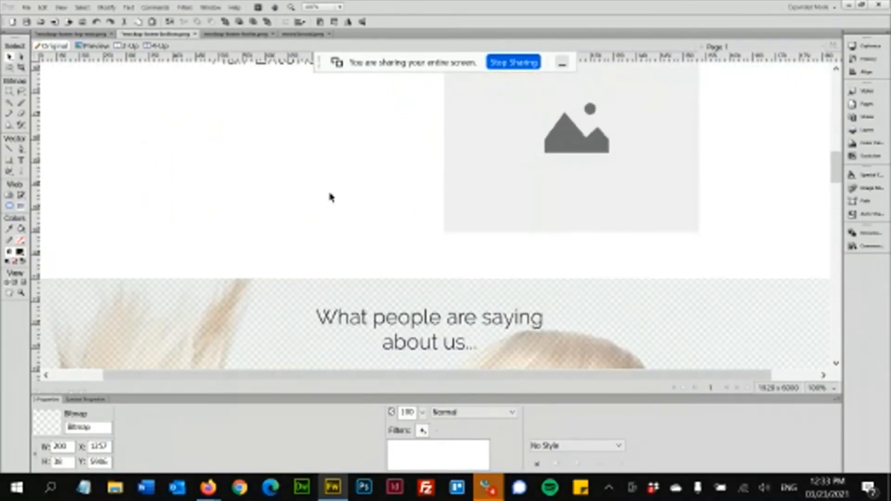
scroll(331, 197, "up", 2)
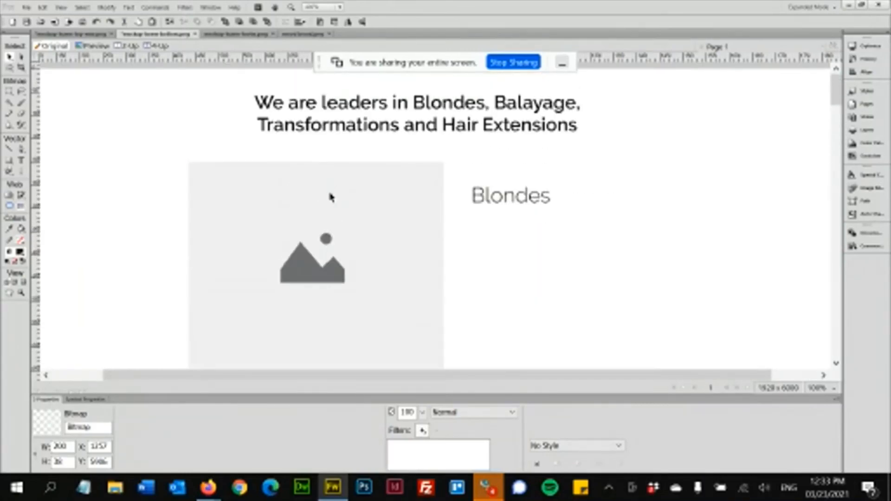
Step: Return to the top-half home mockup and look back through its sections up to the "Because Blondes Have More Fun" hero
left_click(76, 34)
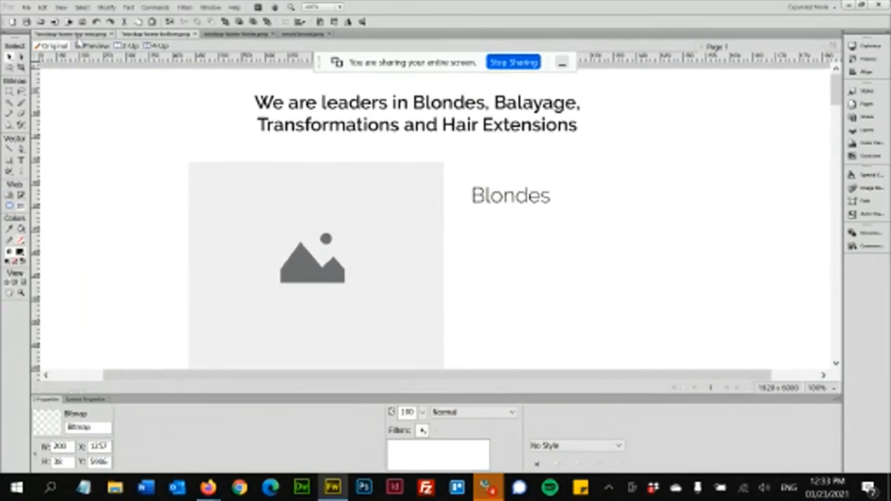
scroll(308, 181, "up", 3)
scroll(309, 181, "up", 15)
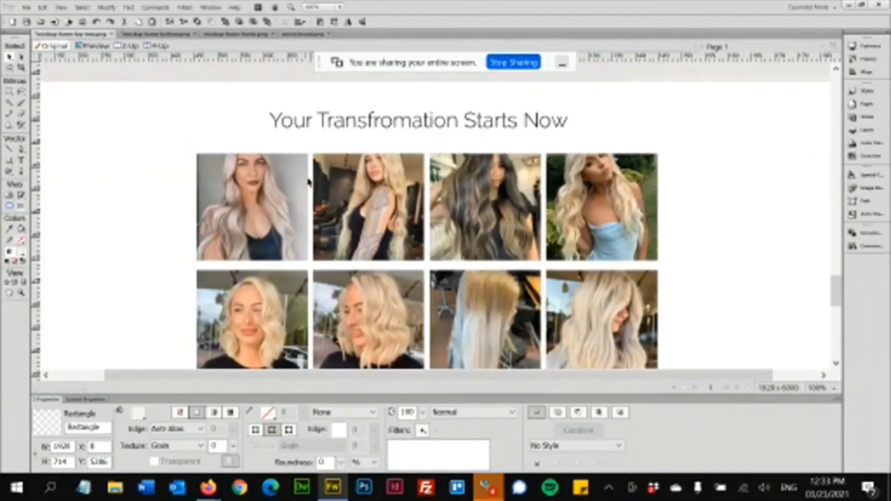
scroll(309, 181, "up", 15)
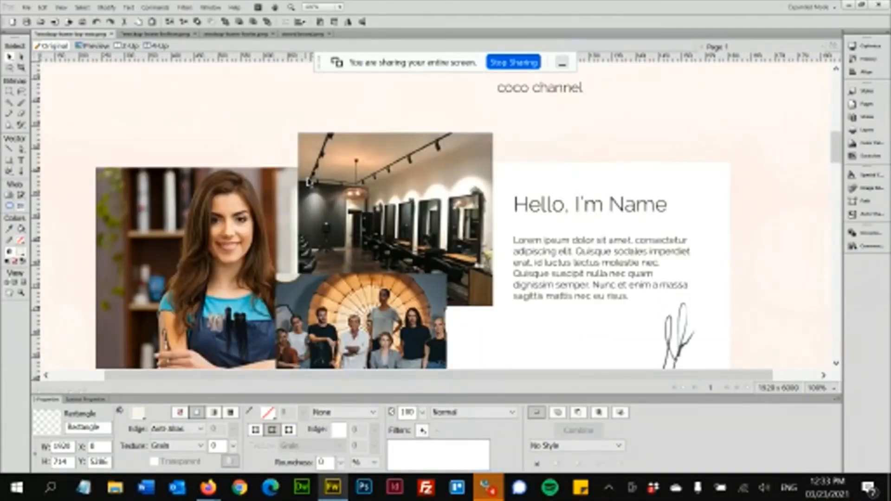
scroll(308, 181, "up", 10)
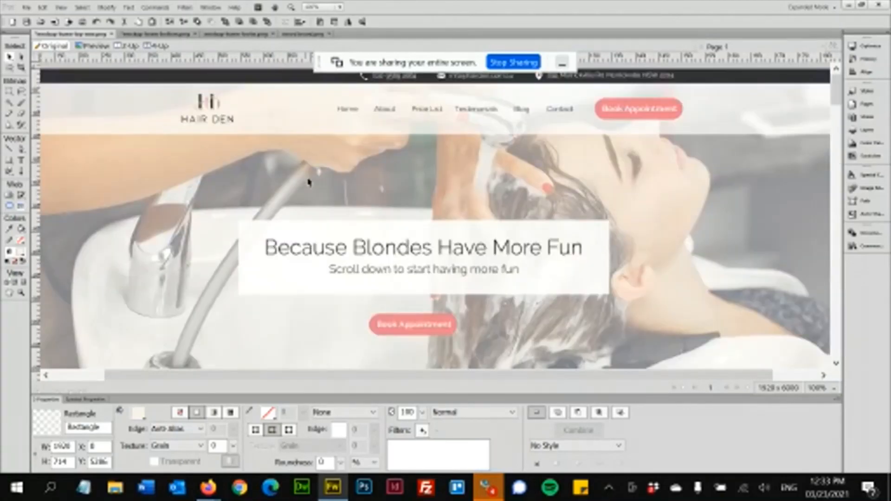
Step: Look through the top-half mockup from the hero to the "Three Steps to Get Your Instagram Hair" section
scroll(308, 181, "down", 6)
scroll(309, 181, "down", 10)
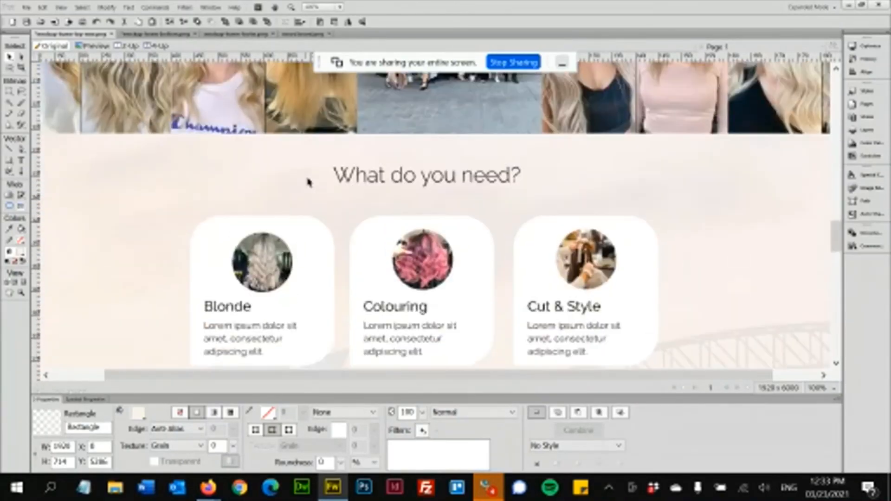
scroll(309, 181, "down", 5)
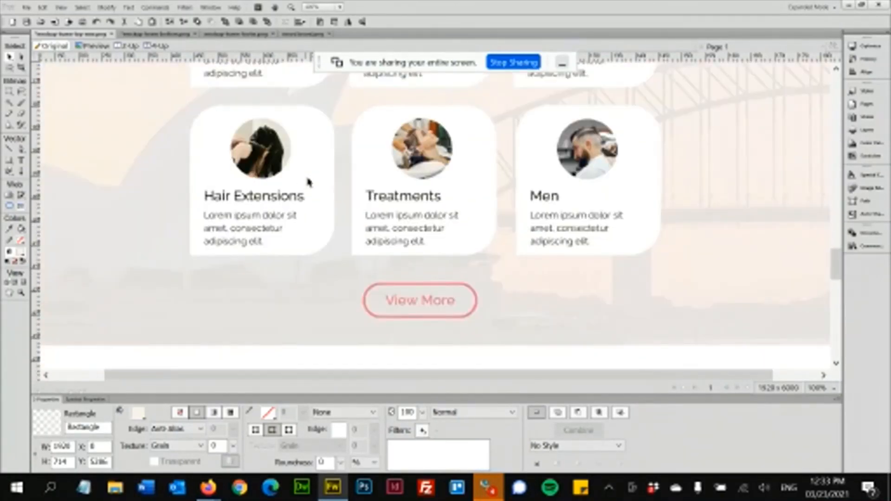
scroll(309, 181, "down", 8)
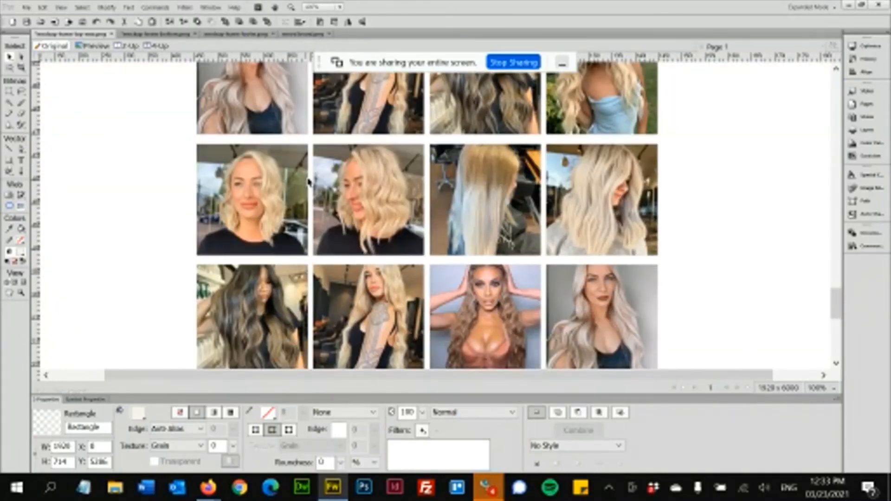
scroll(309, 181, "down", 5)
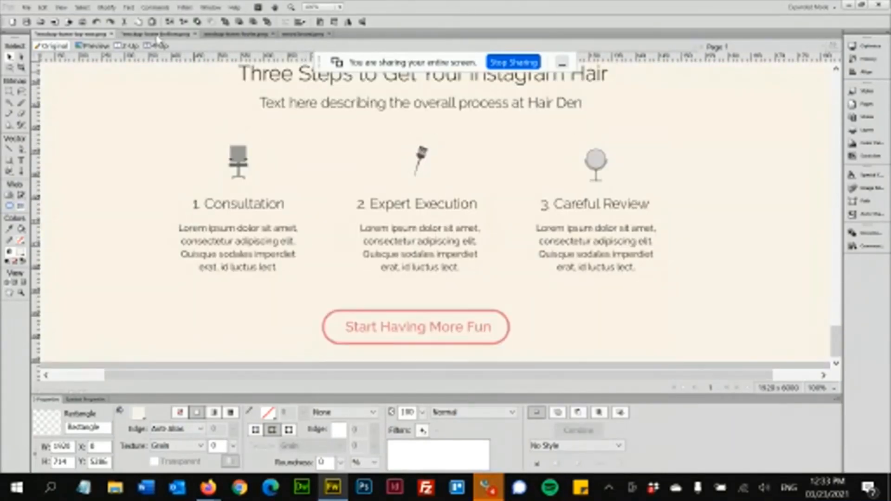
Step: Review the bottom-half mockup from the service placeholders through testimonials and transformations to the booking card and brand logos
left_click(157, 35)
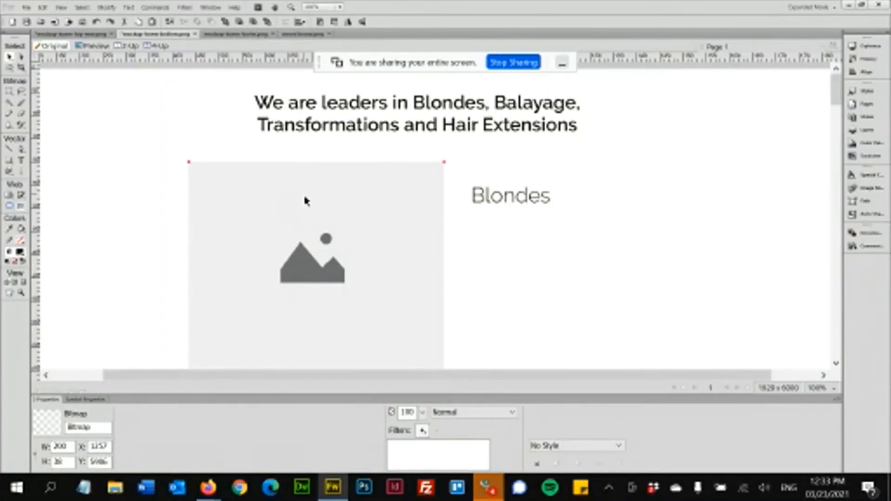
scroll(305, 200, "down", 10)
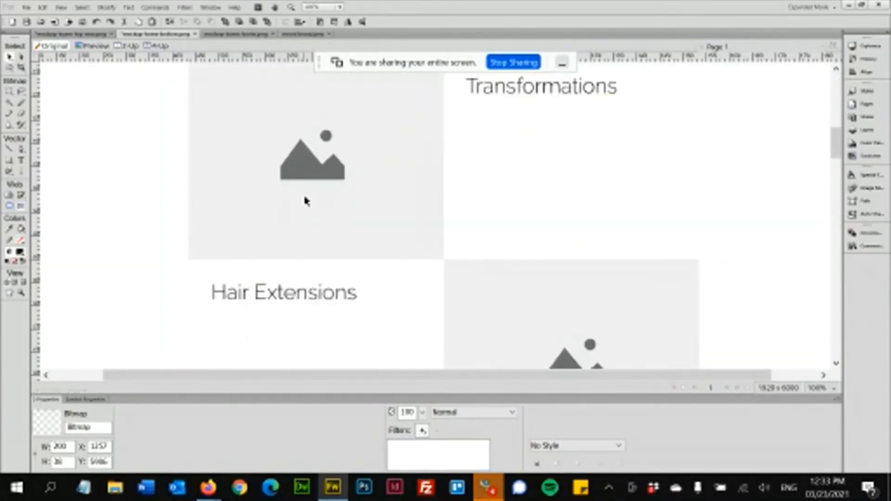
scroll(305, 200, "down", 8)
scroll(305, 200, "up", 10)
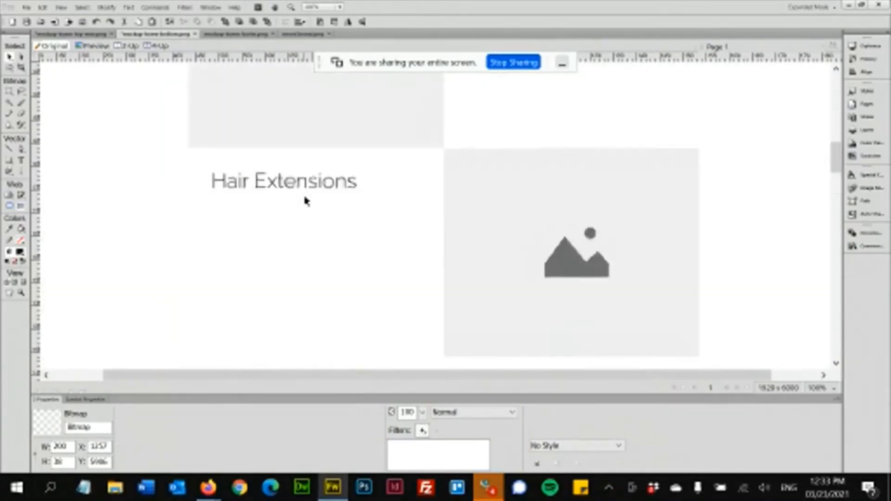
scroll(305, 200, "down", 5)
scroll(305, 199, "down", 10)
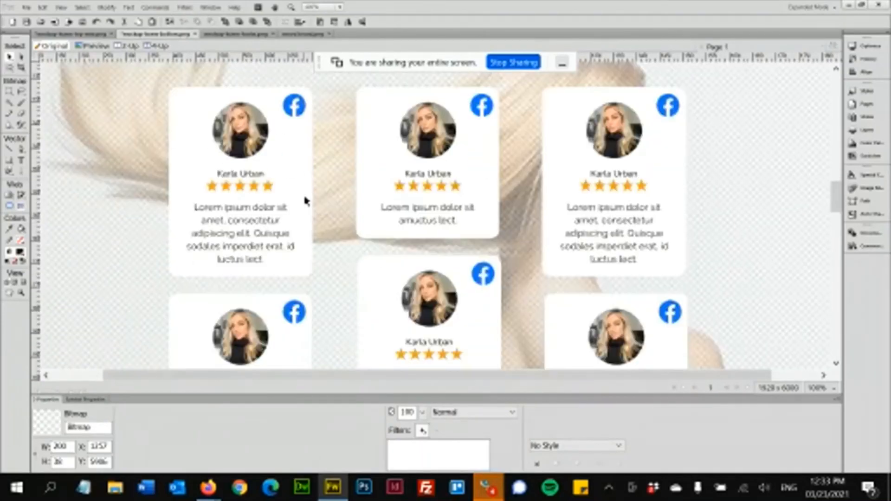
scroll(384, 192, "down", 5)
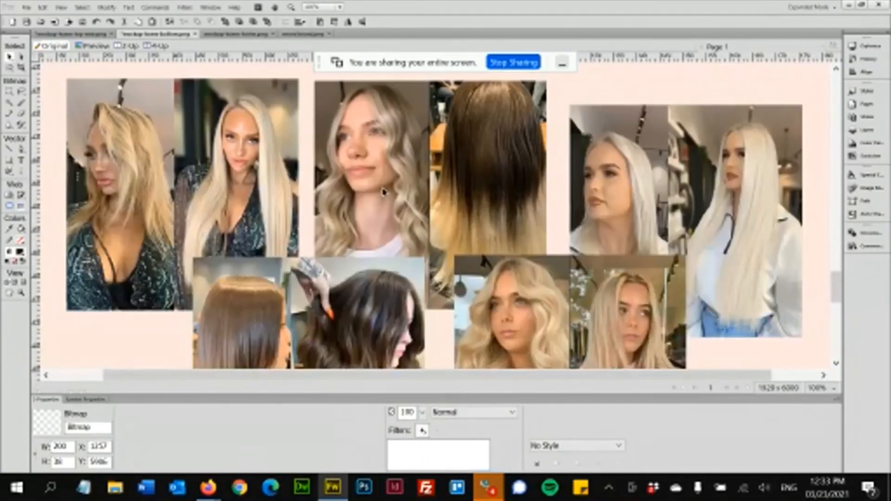
scroll(383, 192, "down", 5)
scroll(383, 192, "down", 5)
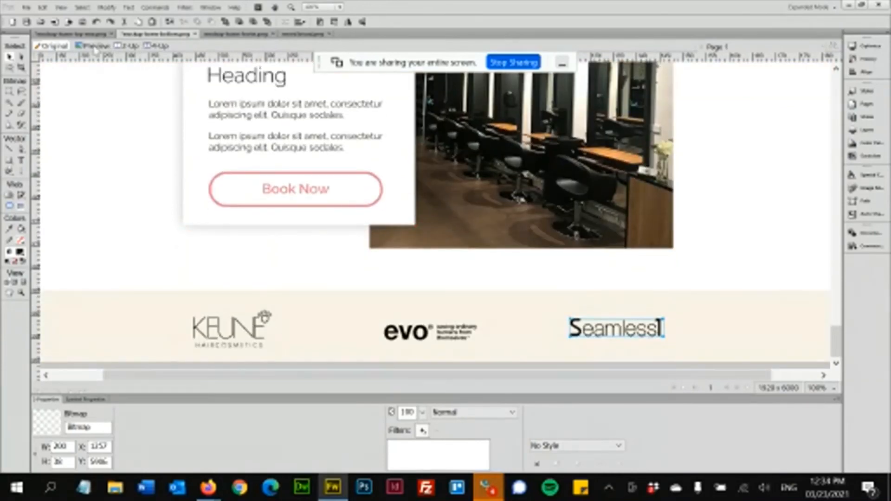
Step: Reopen the top-half mockup and retrace its sections from the three steps to the hero banner
left_click(80, 33)
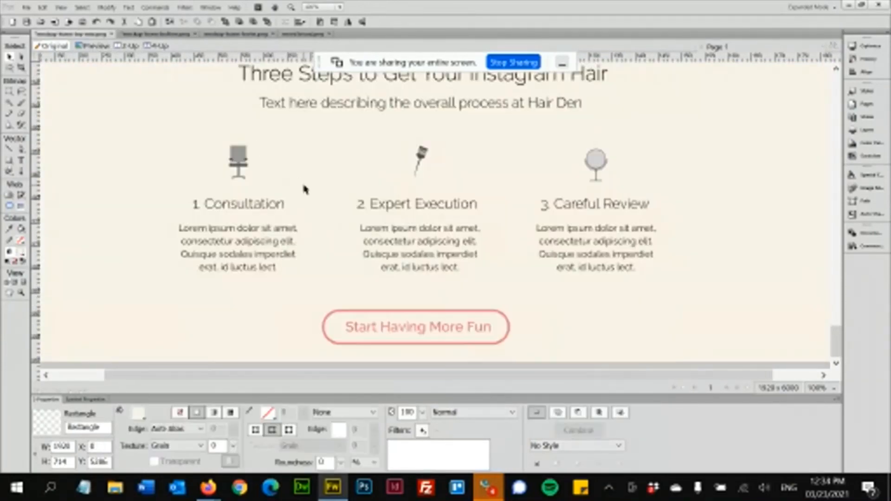
scroll(558, 241, "up", 10)
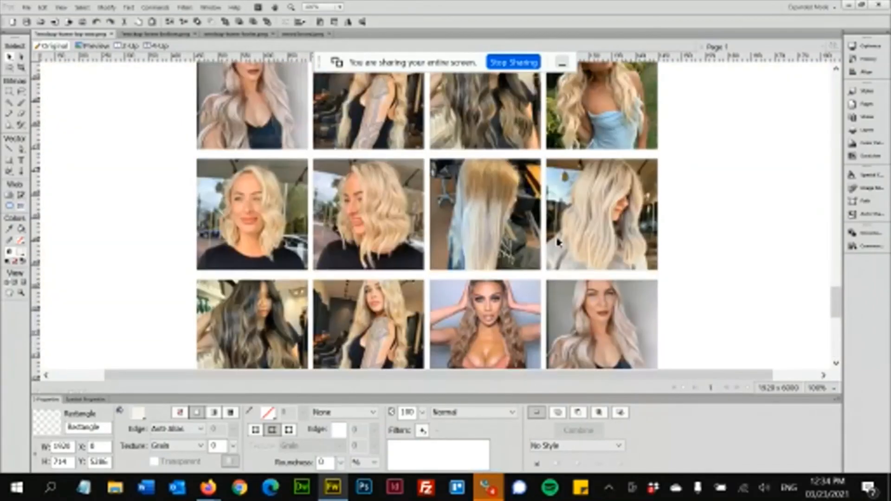
scroll(557, 242, "up", 10)
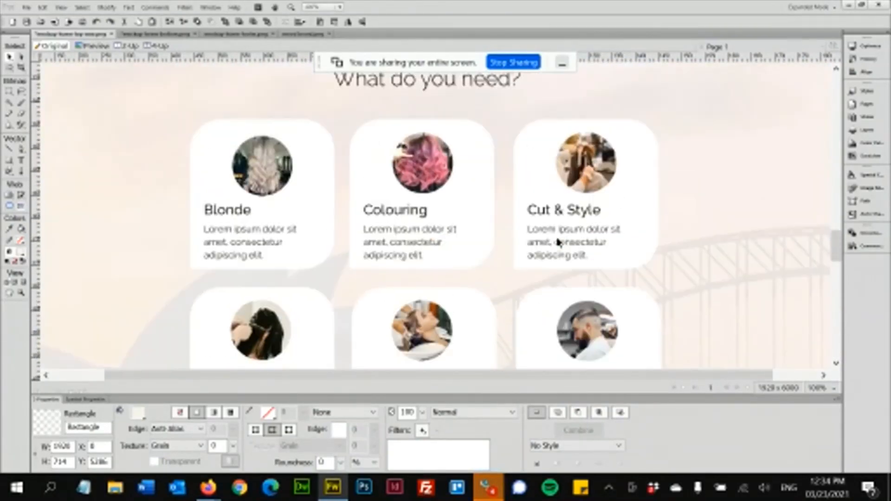
scroll(559, 241, "up", 10)
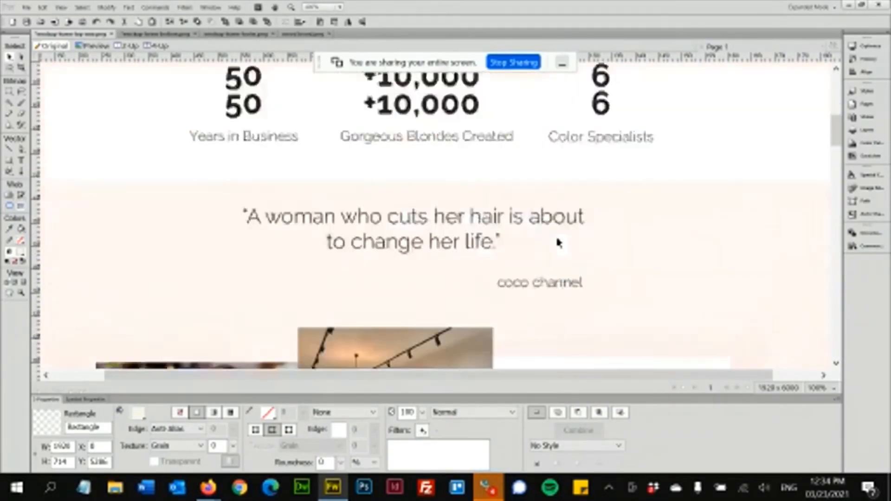
scroll(558, 241, "up", 5)
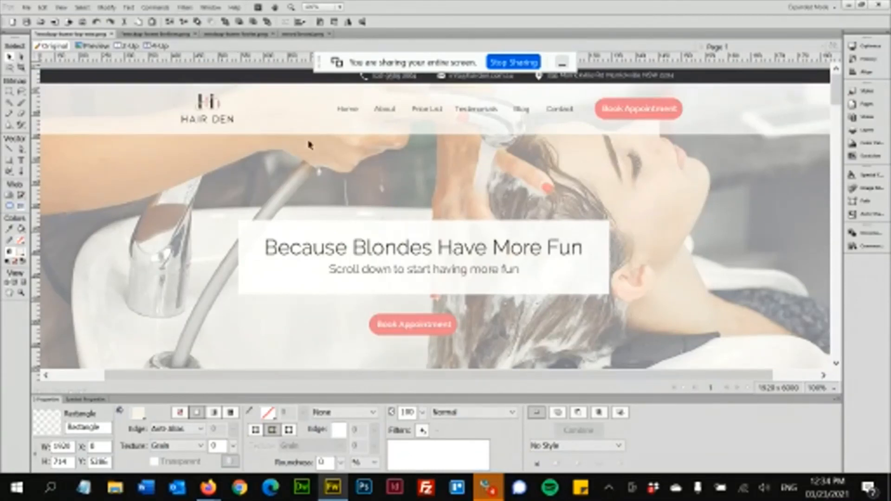
Step: Examine the hero and business statistics again, continuing to the "Your Transfromation Starts Now" photo grid
scroll(344, 178, "down", 5)
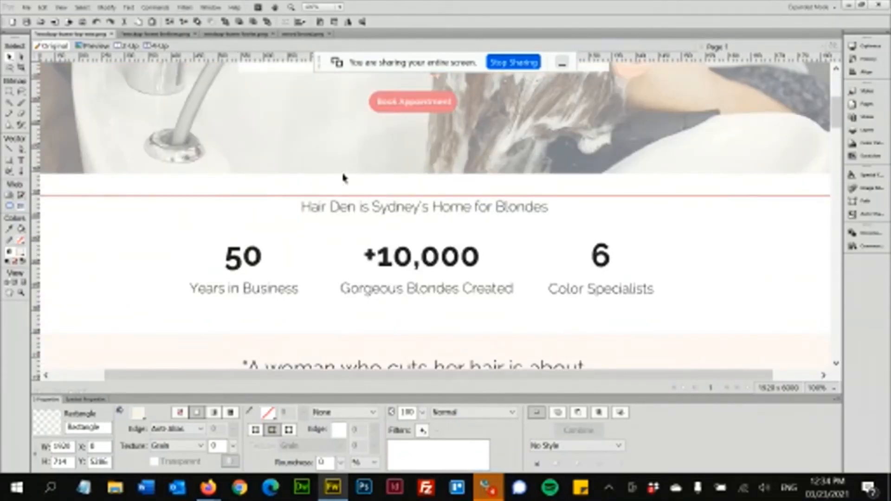
scroll(367, 251, "up", 5)
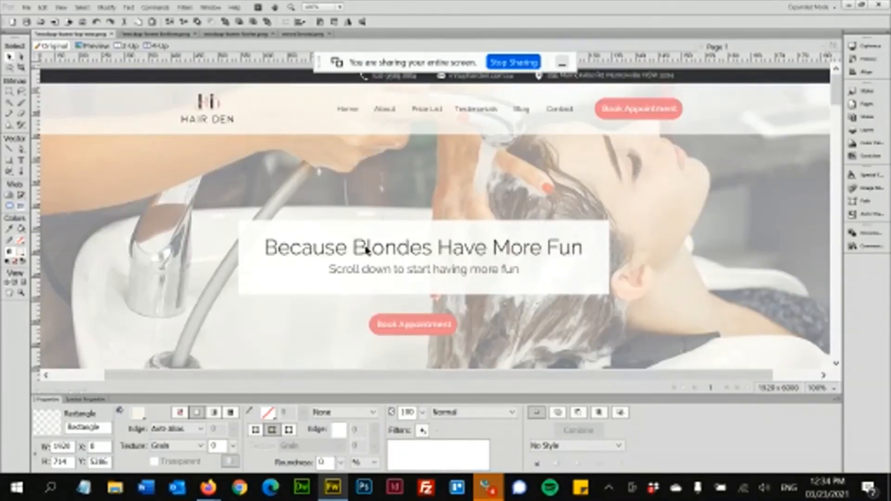
scroll(366, 251, "down", 20)
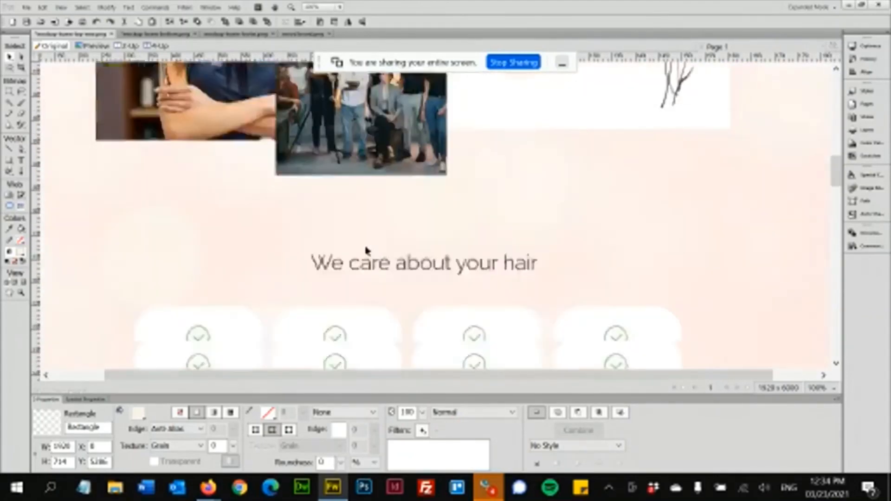
scroll(366, 250, "down", 12)
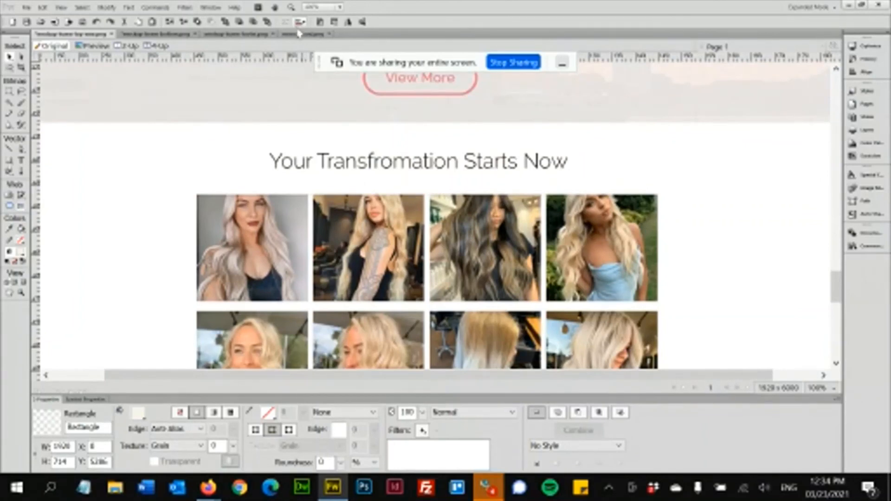
Step: Open the Hair Den mood board and examine its color palette, fonts, icons, buttons and inspiration photos
left_click(297, 35)
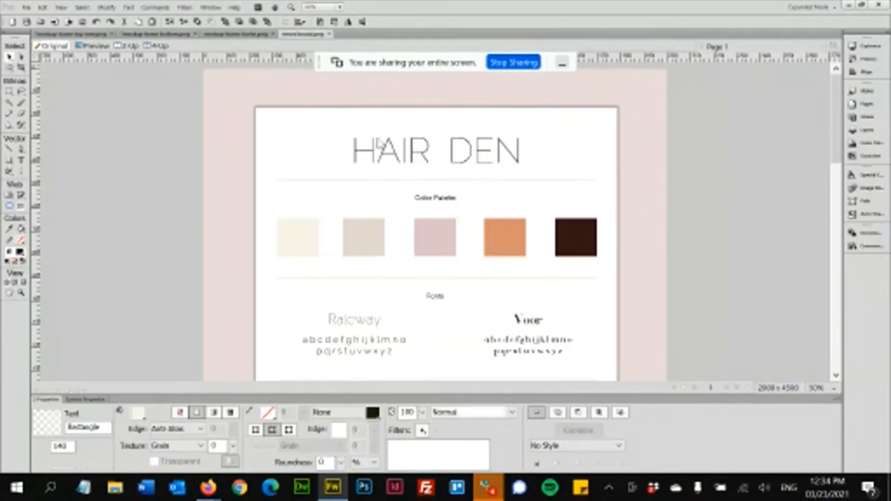
scroll(309, 213, "down", 2)
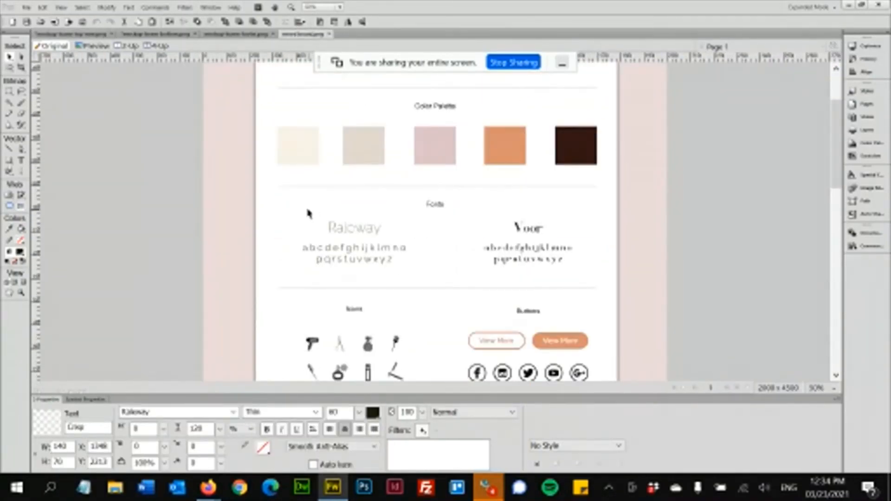
scroll(546, 297, "down", 6)
scroll(512, 261, "down", 2)
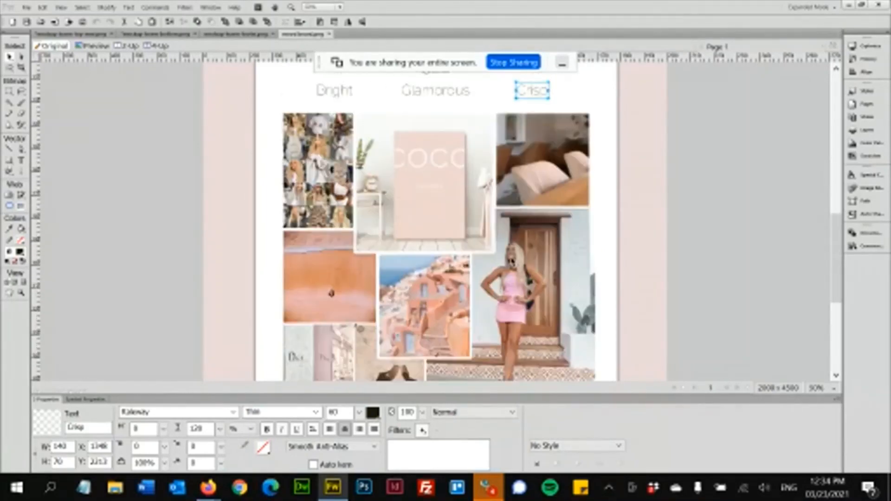
Step: Return from the mood board to the top-half mockup and check its three steps section and transformation photo grid
scroll(512, 261, "up", 5)
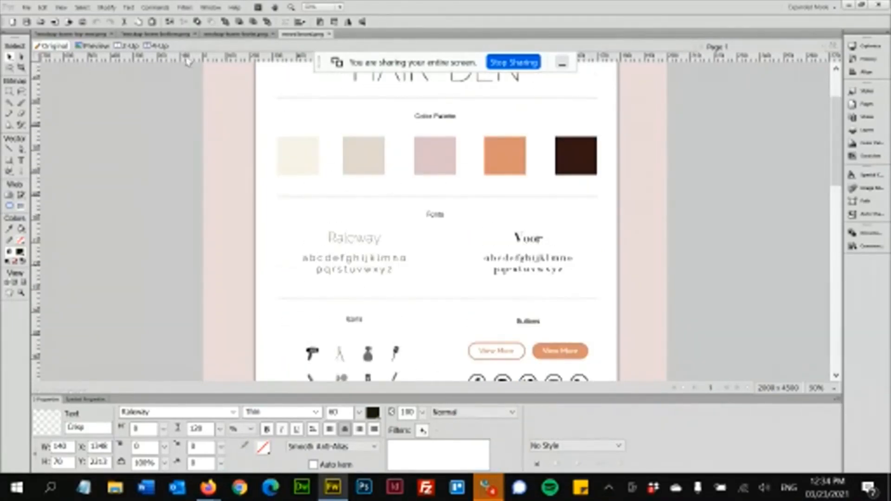
left_click(79, 36)
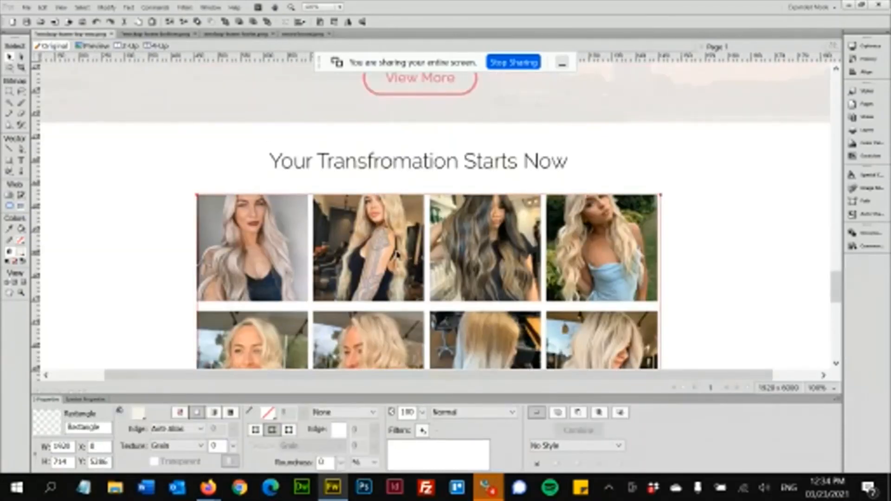
scroll(397, 255, "down", 7)
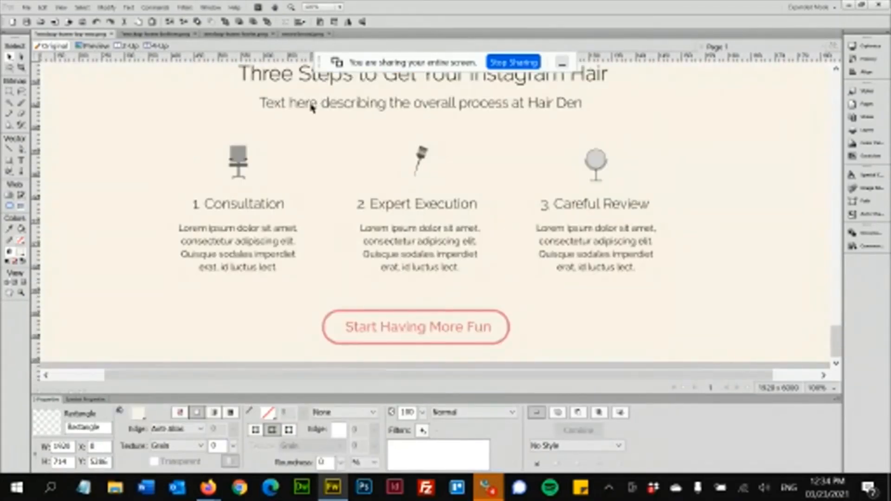
scroll(312, 186, "up", 6)
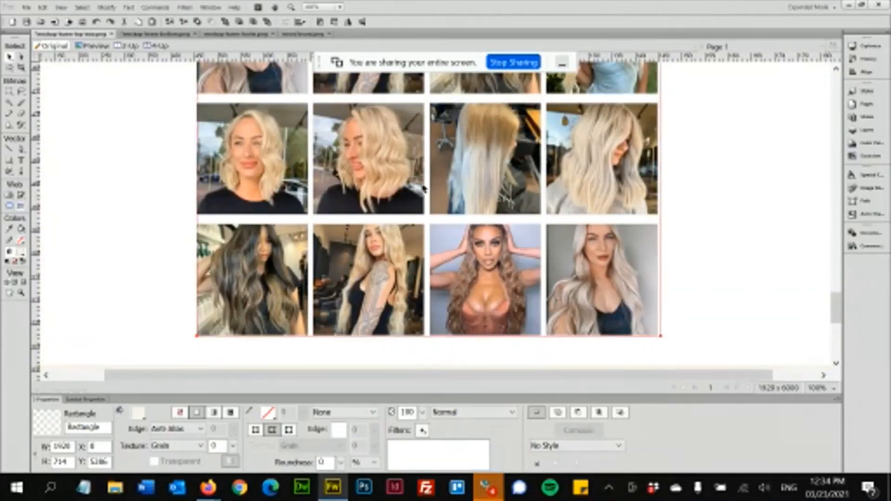
left_click(474, 248)
scroll(474, 247, "up", 5)
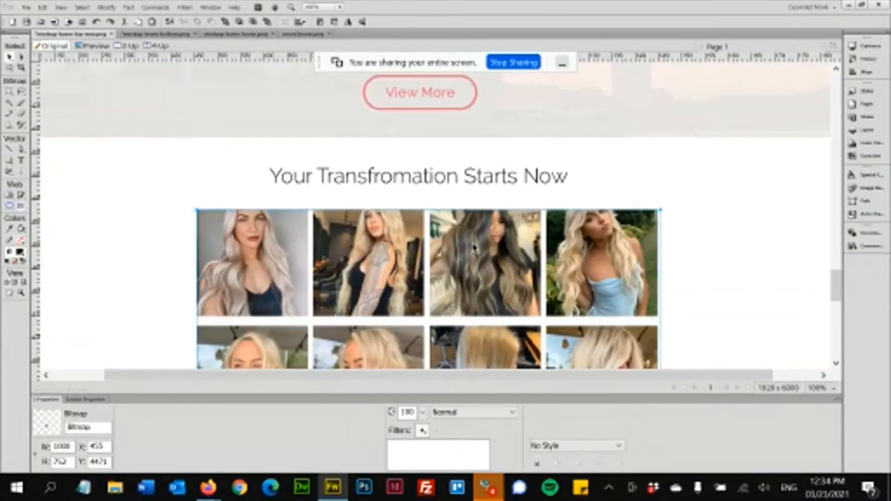
Step: Review the top-half mockup from the service cards back up to the hero and select the header's Book Appointment button
scroll(473, 248, "up", 10)
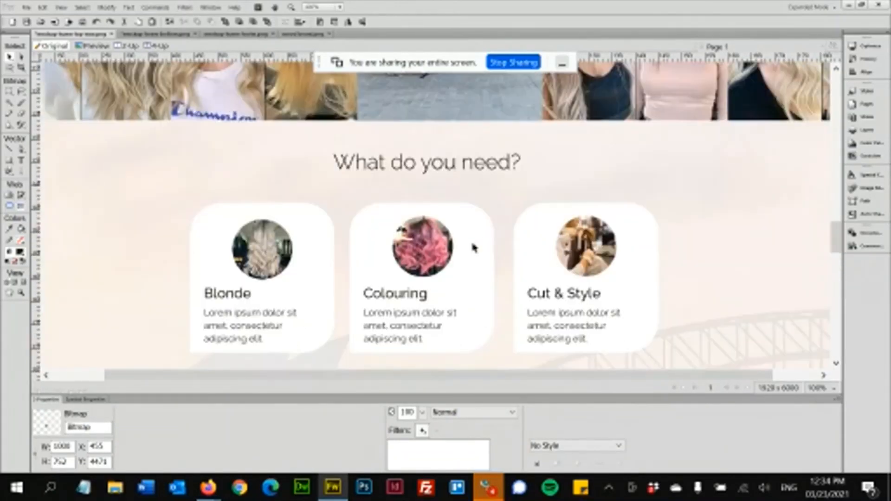
scroll(523, 233, "up", 5)
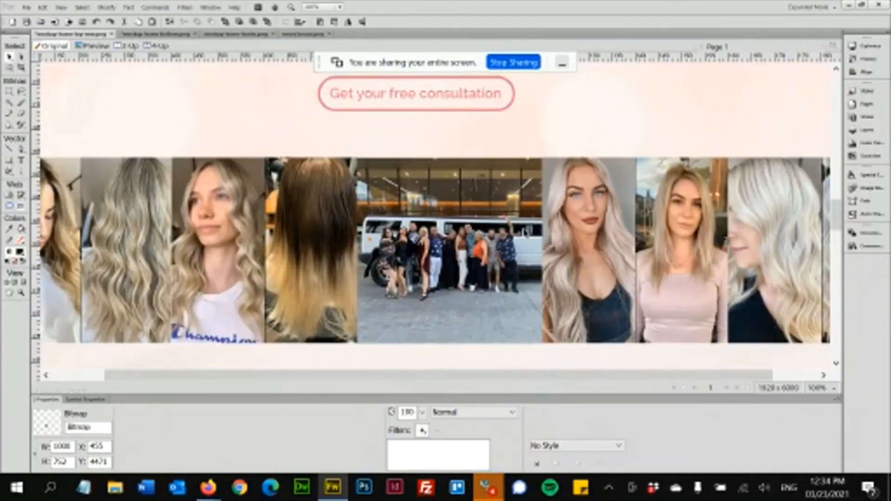
scroll(451, 239, "up", 10)
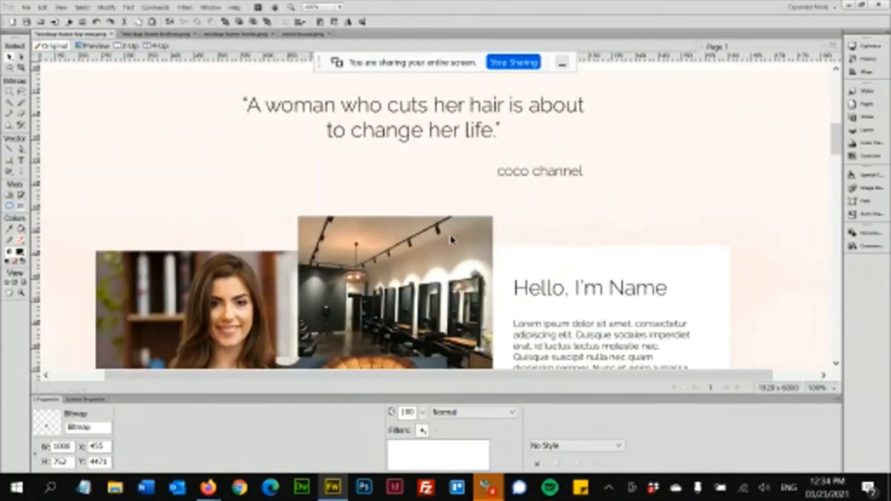
scroll(451, 239, "up", 5)
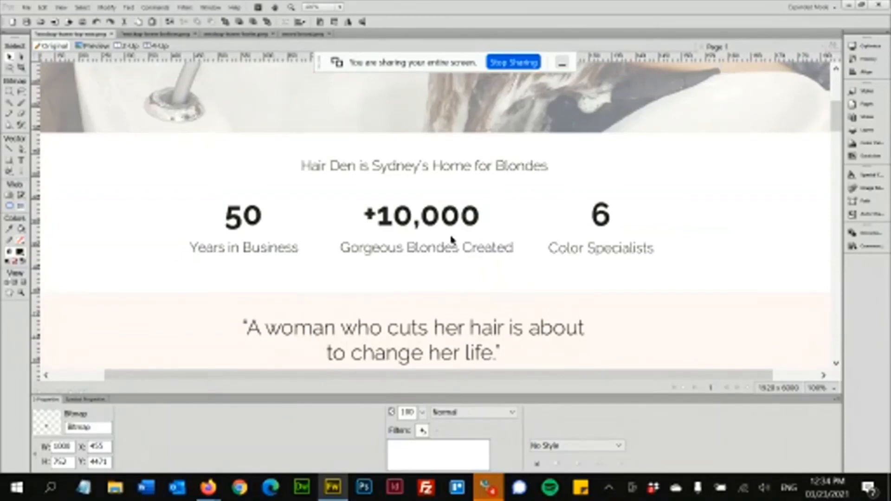
scroll(498, 219, "up", 6)
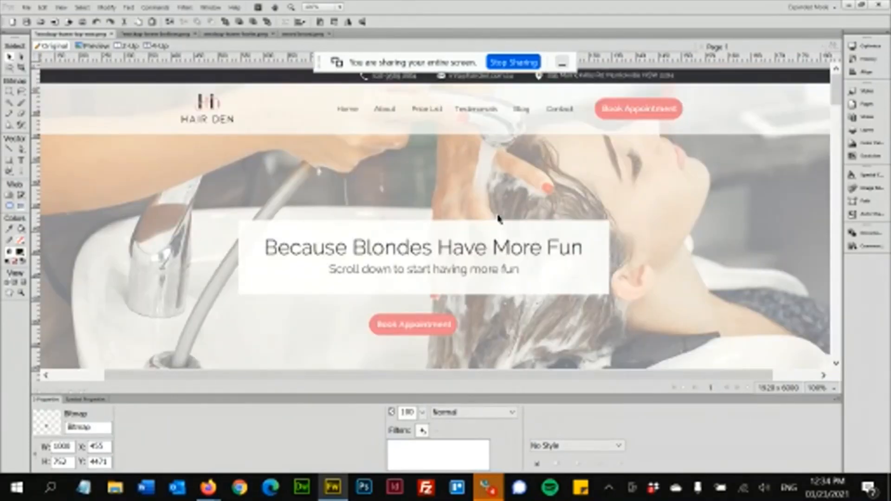
left_click(624, 105)
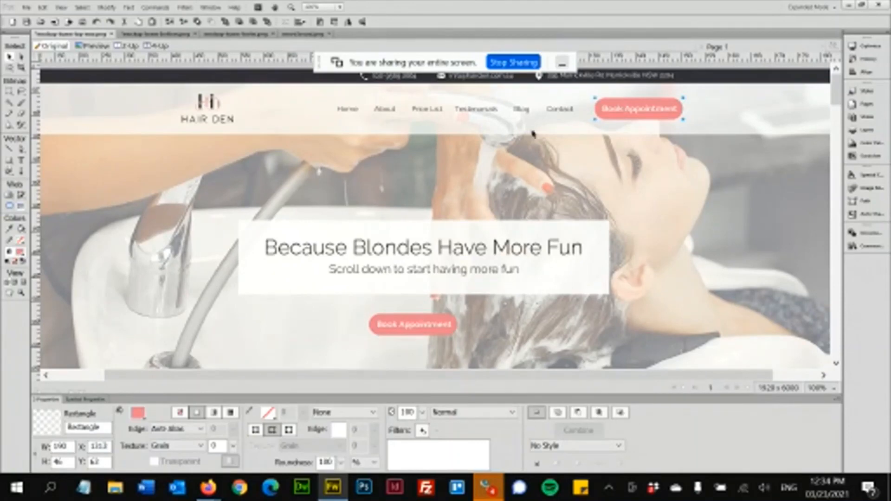
Step: Switch to the Massive Effect site in Firefox and review it from the team portraits to "We Need Your Help to Save Lives"
mouse_move(211, 485)
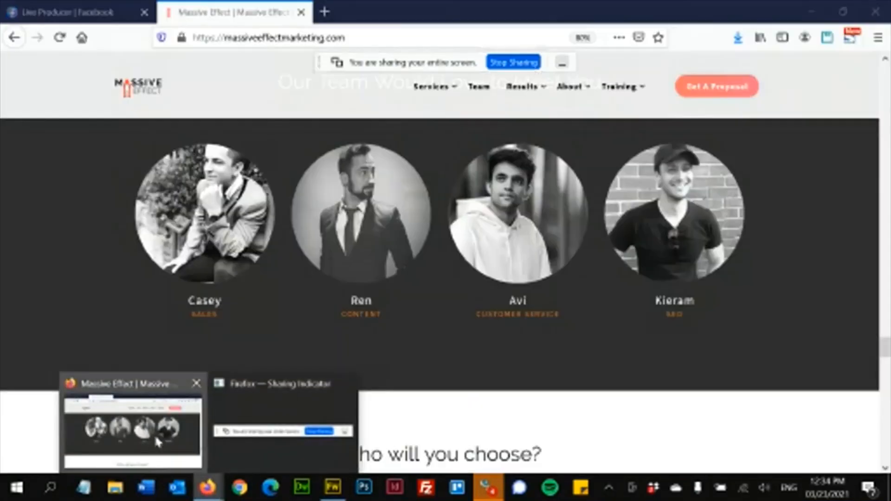
left_click(154, 433)
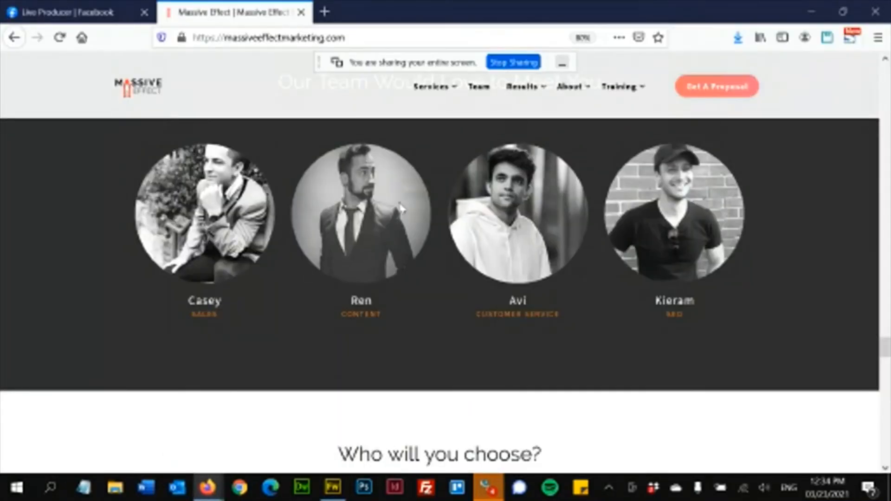
scroll(399, 207, "down", 2)
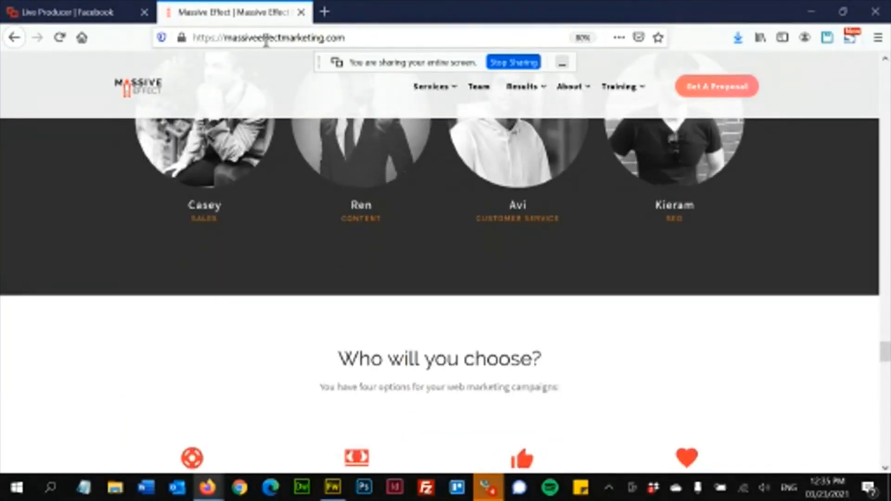
scroll(370, 319, "down", 15)
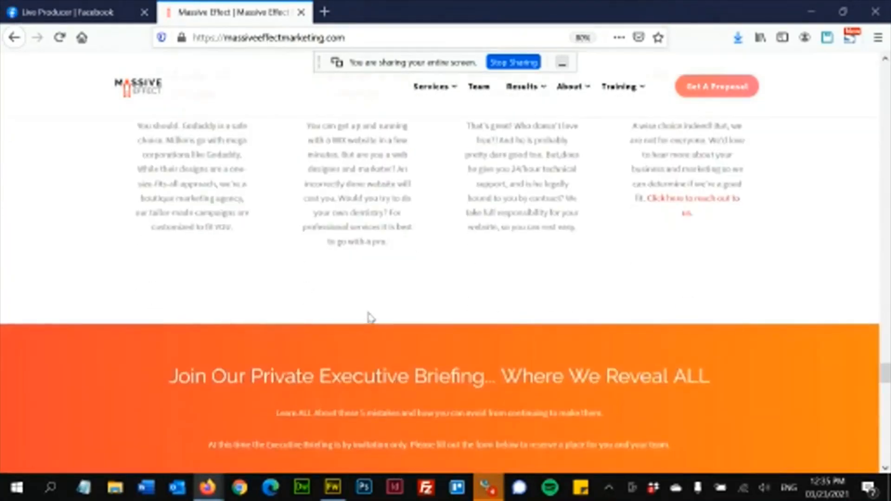
scroll(370, 318, "down", 3)
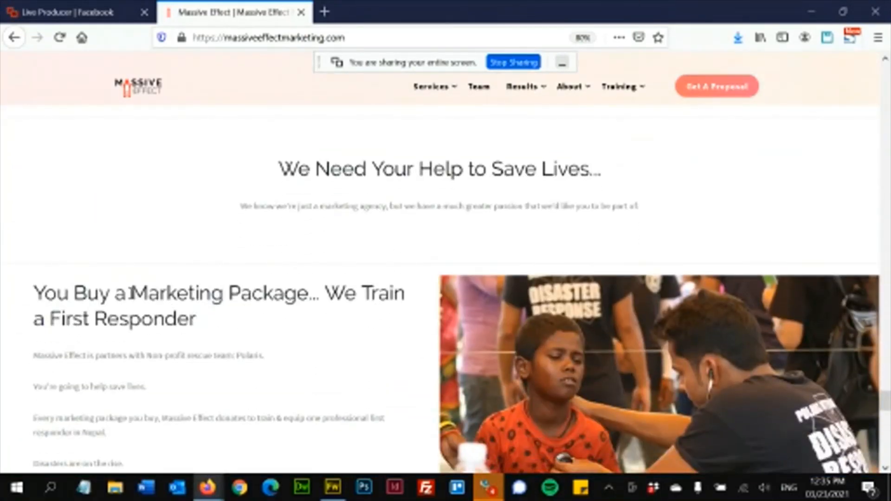
Step: Examine the first-responder section and highlight the "Help us turn victims into rescuers" heading and its wording
left_click_drag(132, 293, 321, 296)
left_click(322, 295)
scroll(388, 331, "down", 5)
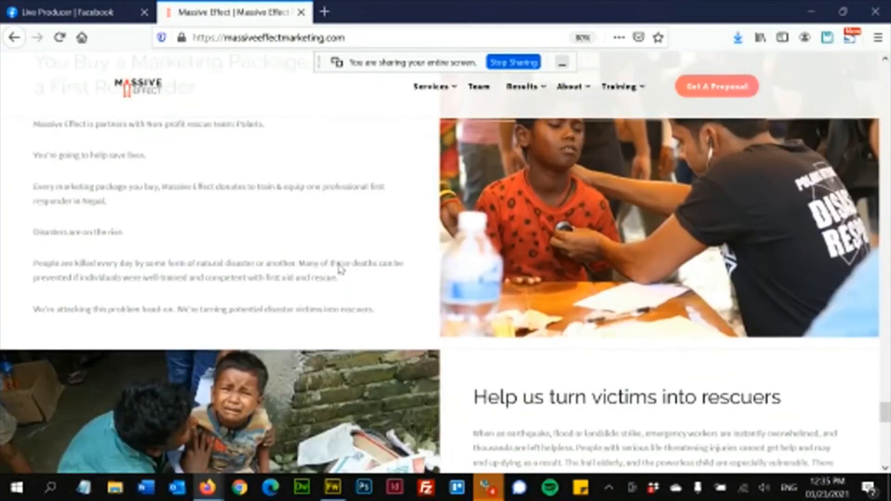
left_click_drag(480, 397, 783, 400)
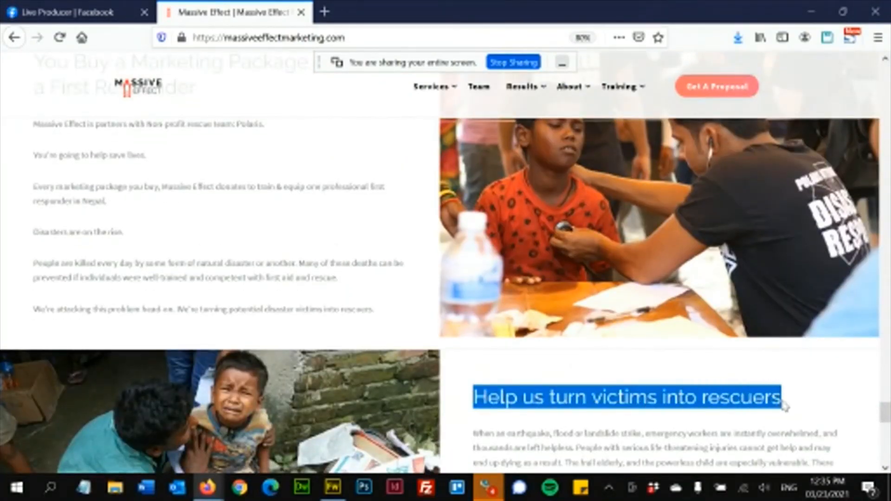
scroll(784, 406, "down", 5)
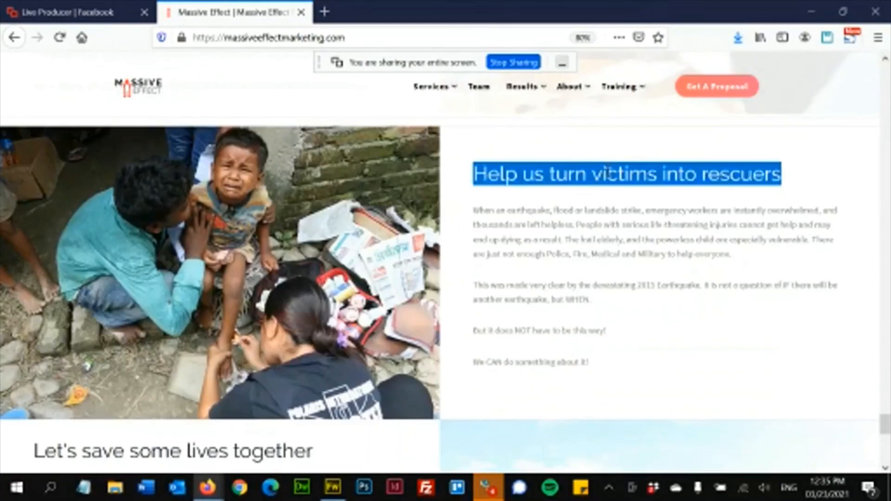
double_click(568, 174)
scroll(568, 175, "down", 2)
scroll(567, 175, "up", 1)
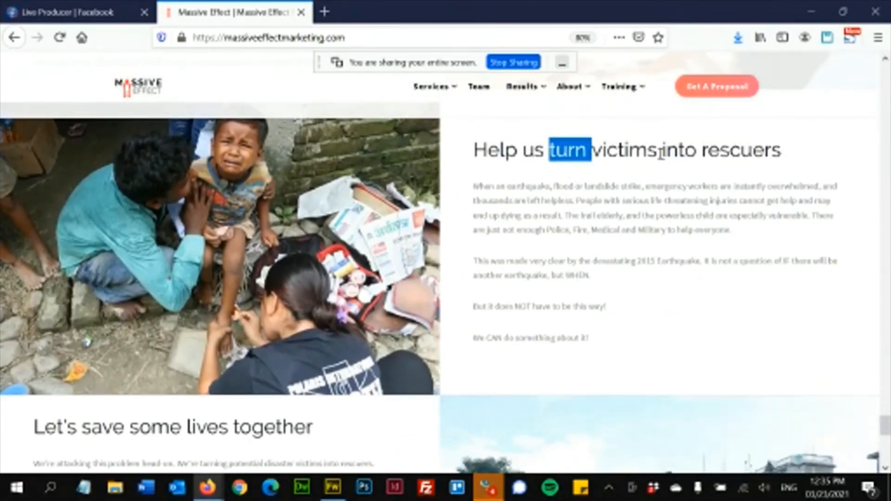
triple_click(722, 151)
Step: Highlight the "Let's save some lives together" heading and read on to the page footer
scroll(640, 200, "down", 2)
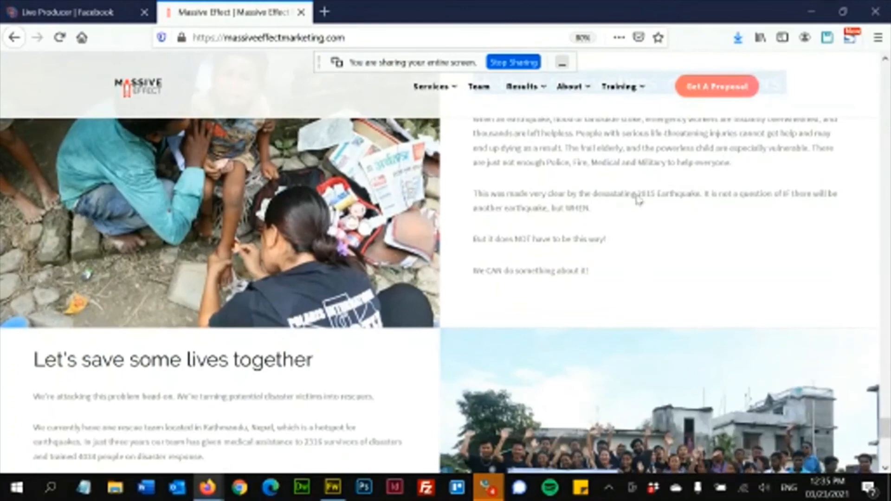
double_click(300, 356)
triple_click(300, 353)
scroll(300, 351, "down", 7)
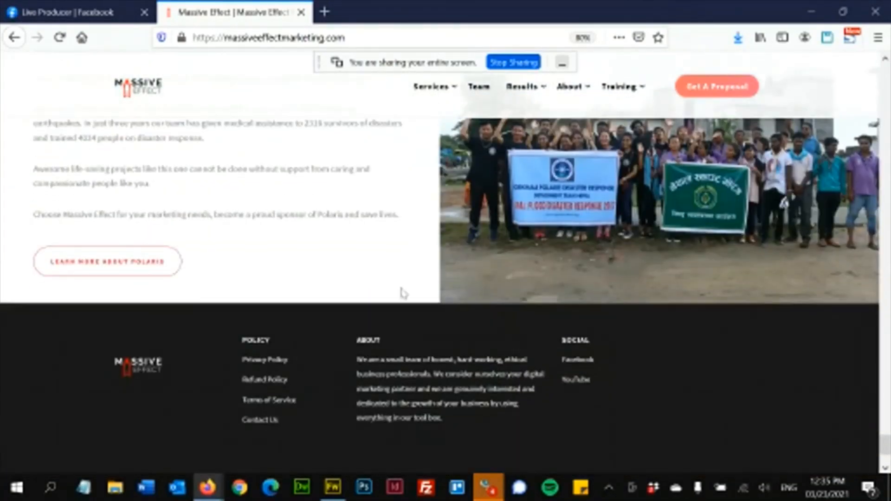
Step: Retrace the Massive Effect home page from the footer through the case study and client testimonials to the hero banner
scroll(415, 286, "up", 15)
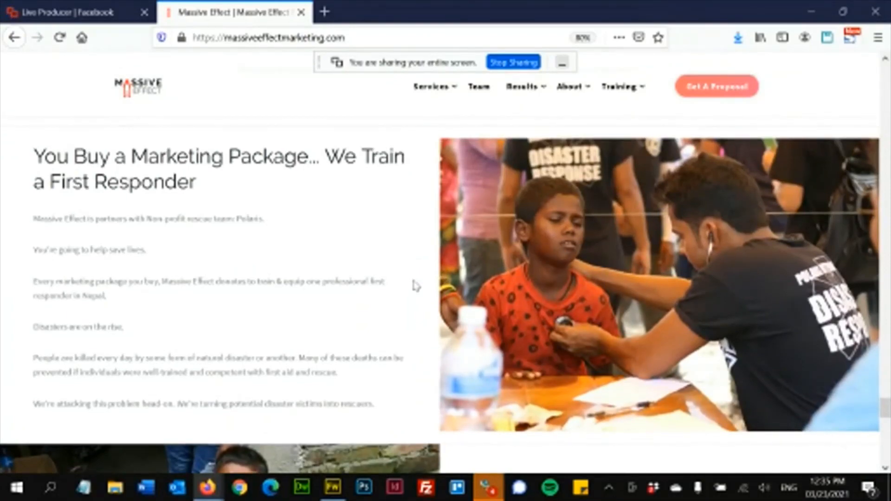
scroll(416, 285, "up", 3)
scroll(415, 285, "up", 15)
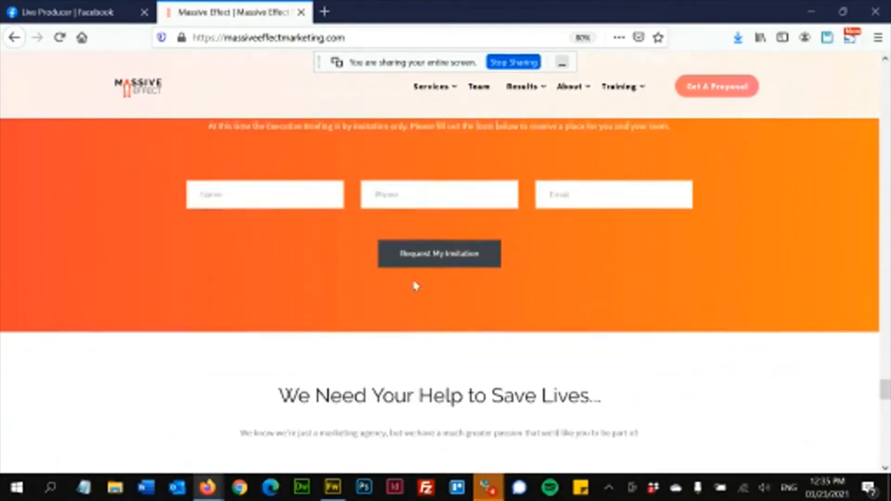
scroll(415, 285, "up", 15)
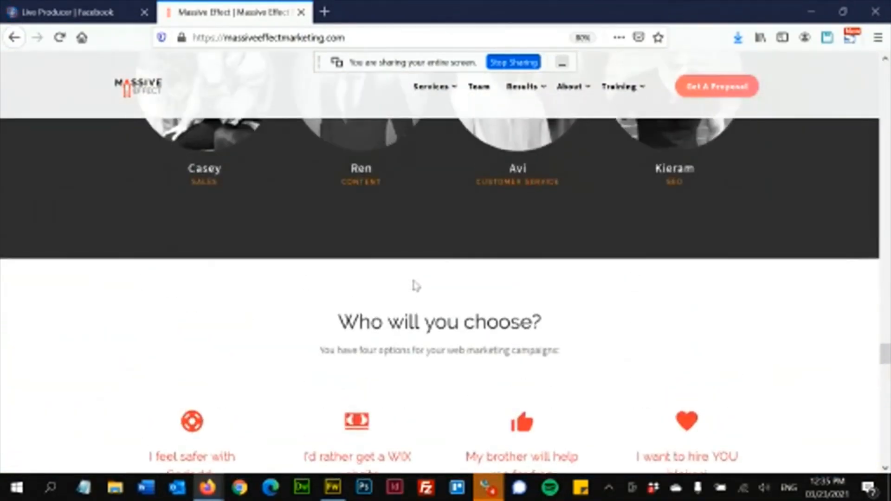
scroll(416, 285, "down", 10)
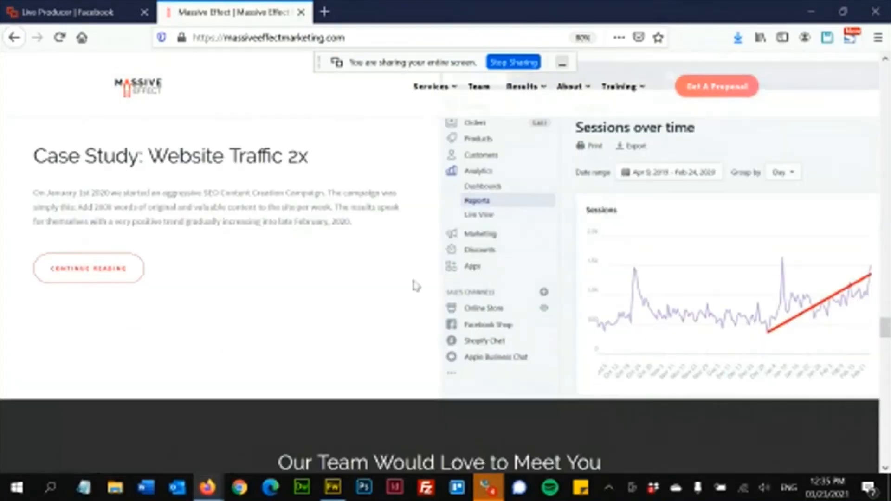
scroll(342, 201, "up", 2)
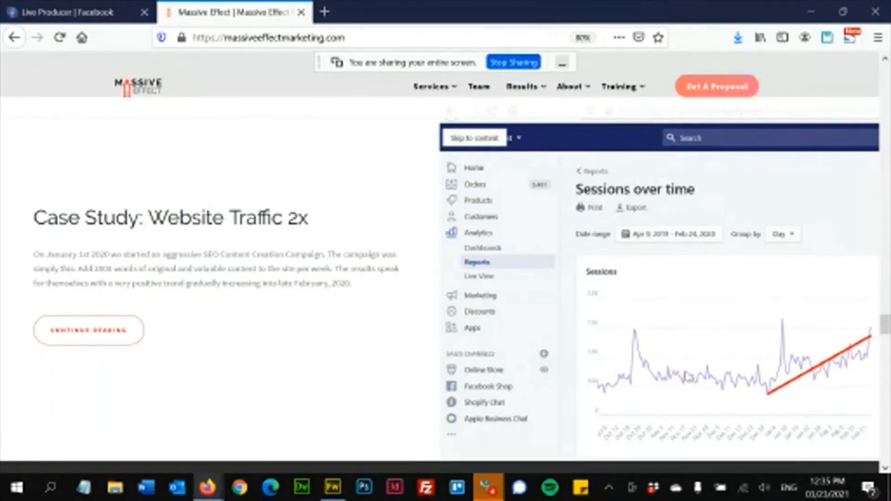
scroll(466, 288, "up", 15)
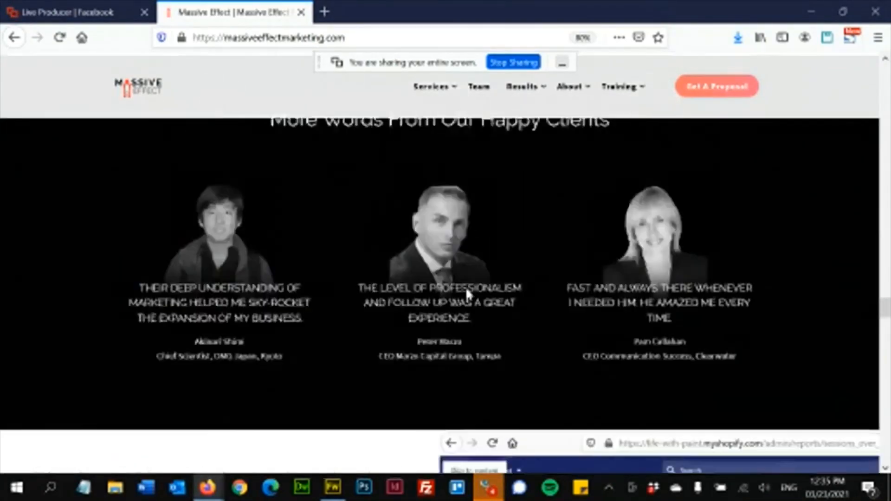
scroll(469, 294, "up", 20)
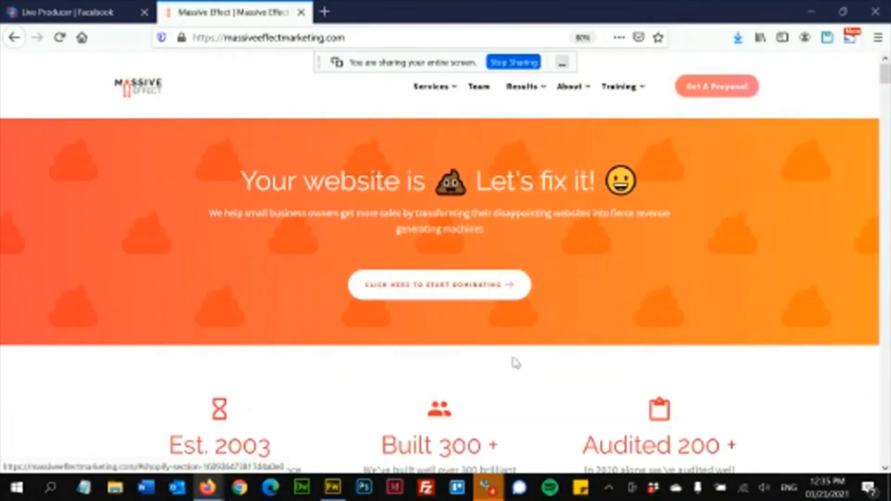
Step: Switch back to the Hair Den mockup in Fireworks and review it from the hero to the transformation photo grid
left_click(333, 488)
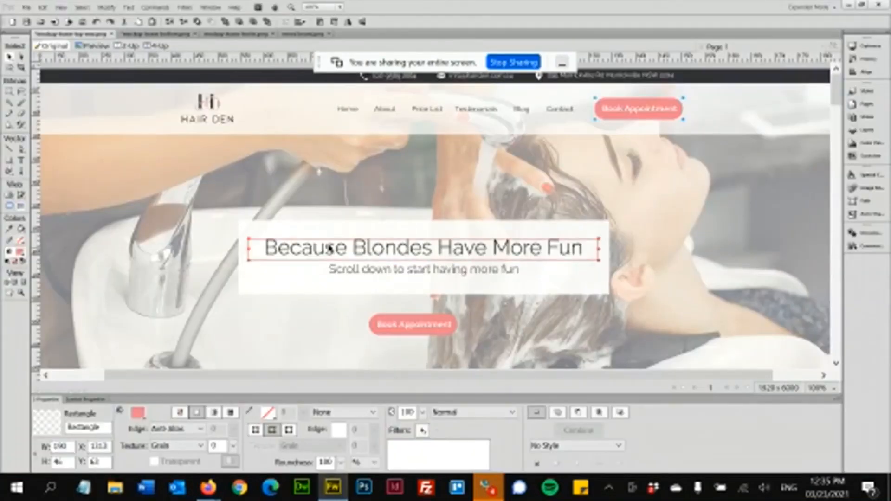
scroll(329, 249, "down", 15)
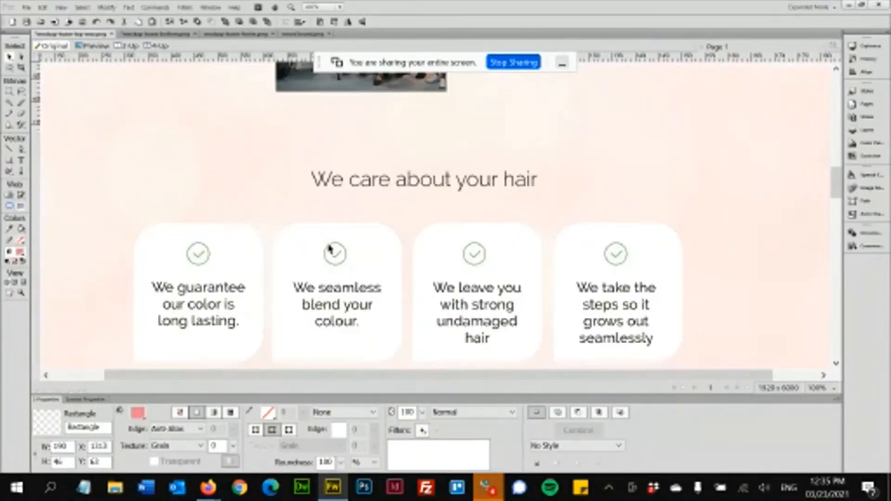
scroll(404, 174, "down", 5)
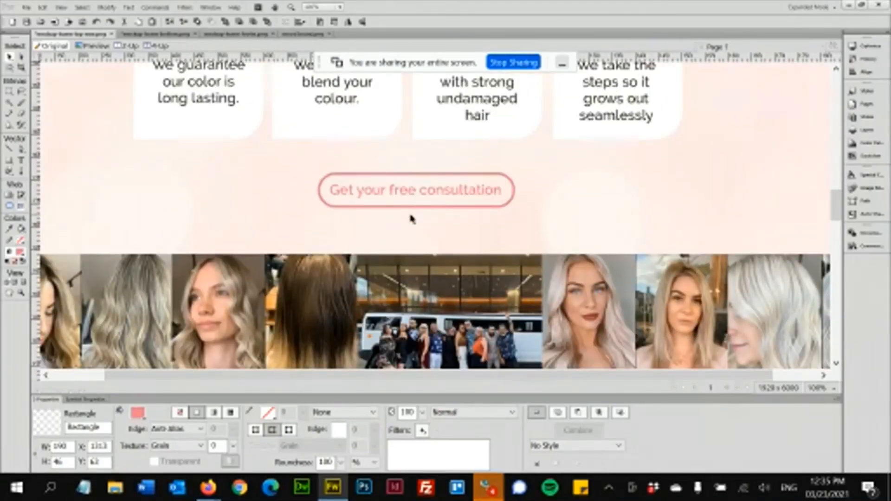
scroll(411, 218, "down", 10)
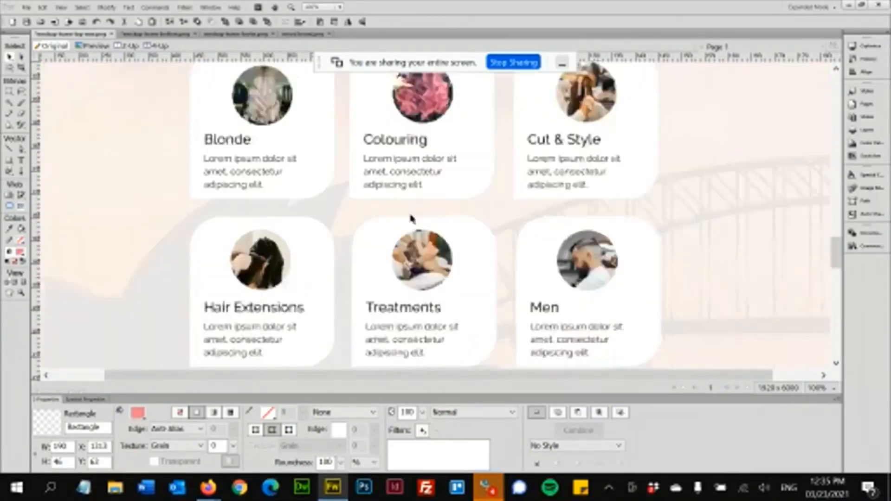
scroll(410, 217, "down", 5)
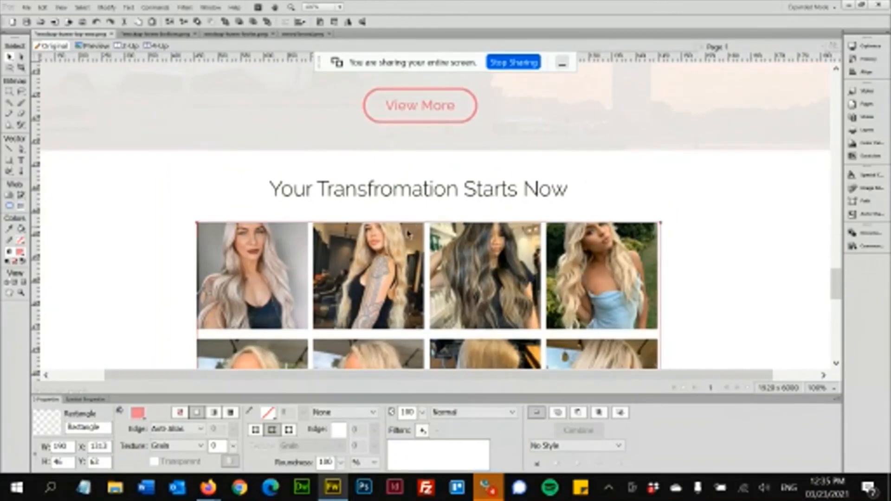
Step: Return to the Massive Effect site in Firefox and highlight the "Est. 2003" business statistic below the hero
mouse_move(208, 486)
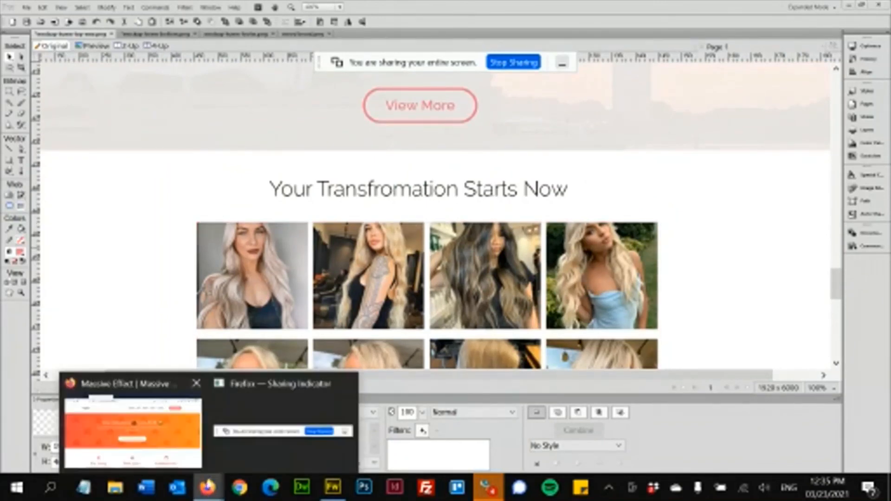
left_click(168, 453)
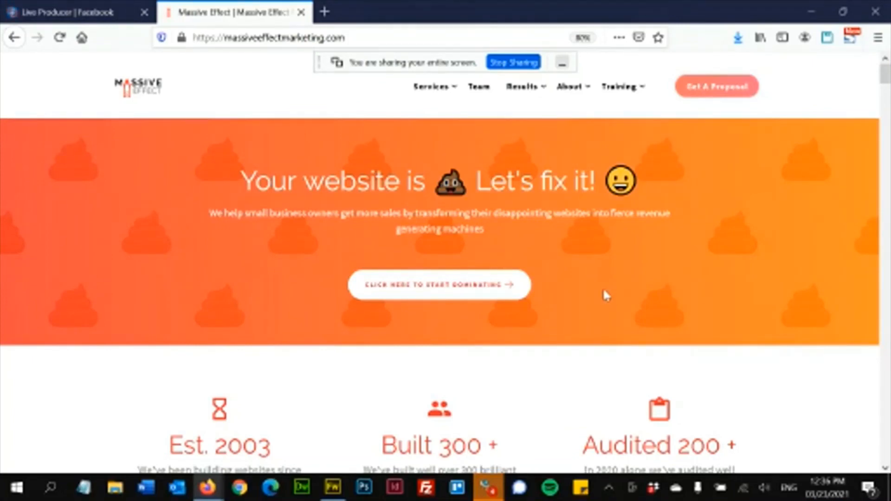
scroll(603, 293, "down", 2)
double_click(255, 348)
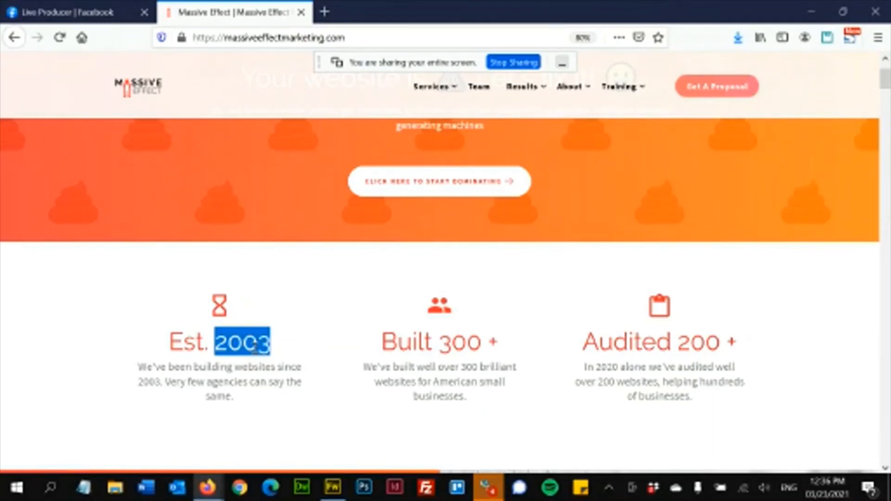
triple_click(255, 348)
Step: Examine the Massive Effect page from the business statistics to the "You are the source of the problem" section
scroll(311, 342, "down", 3)
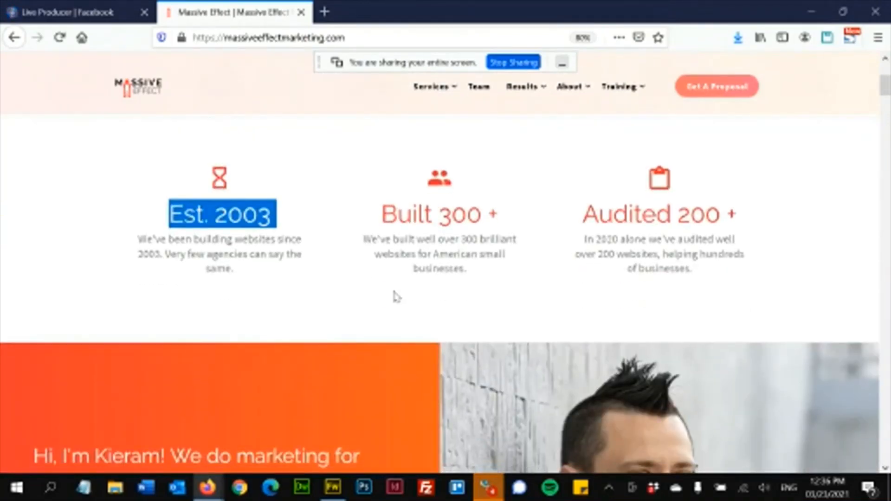
scroll(392, 286, "down", 12)
scroll(394, 291, "down", 10)
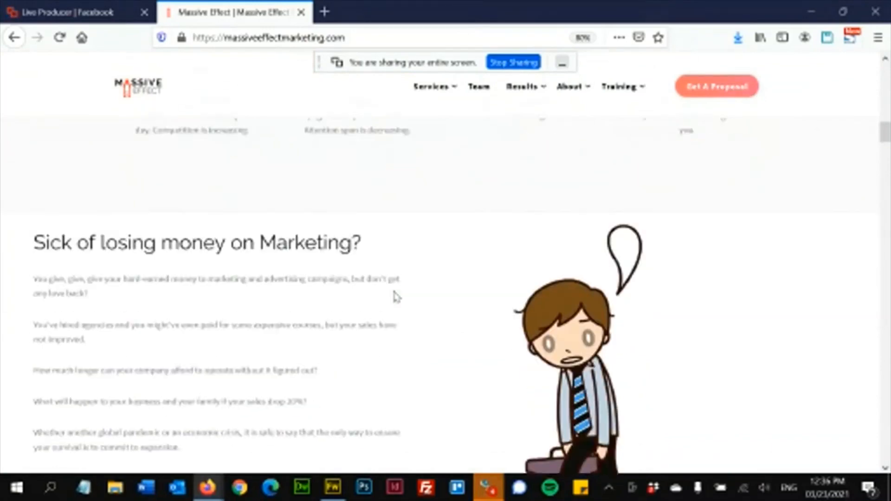
scroll(393, 297, "down", 5)
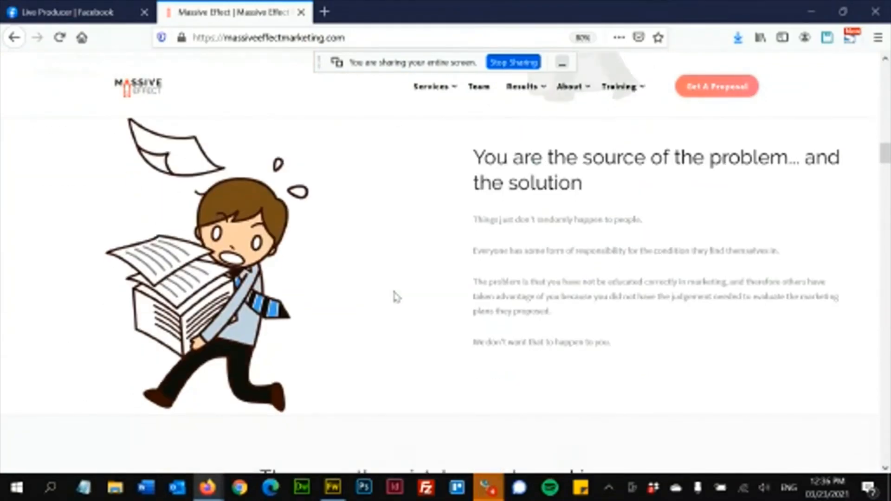